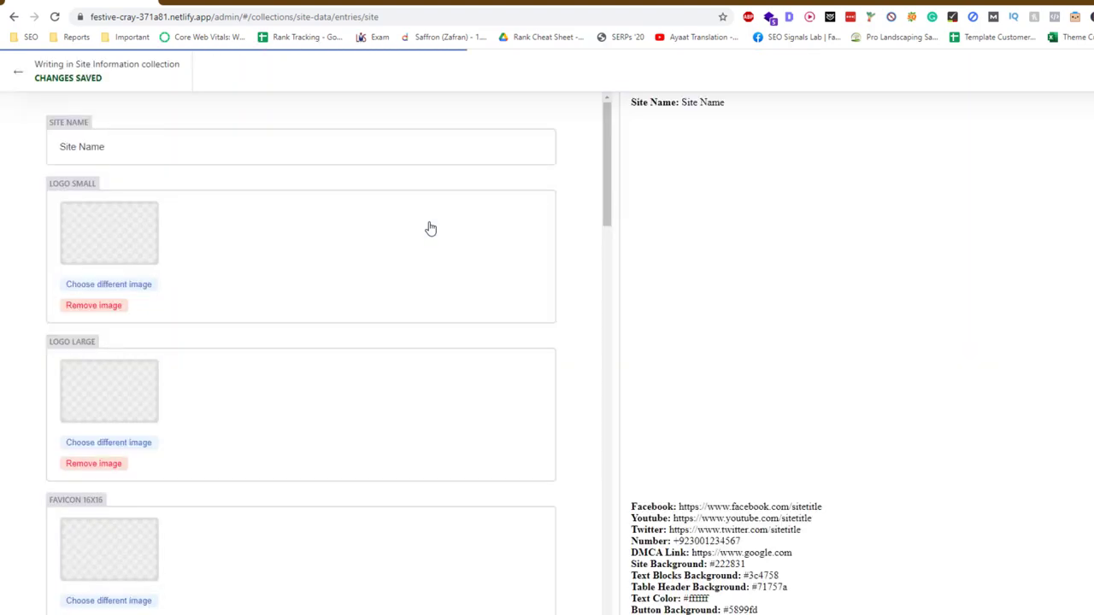
Set the Site Name to "Gaming Dairy"
left_click(207, 143)
key("ctrl+a")
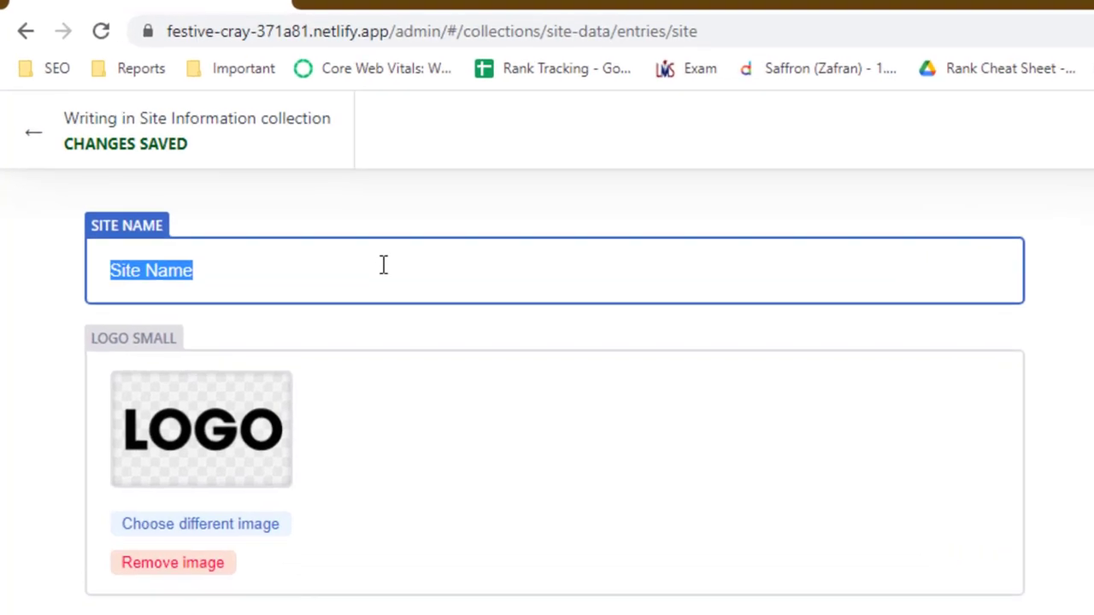
type("Gaming Dairy")
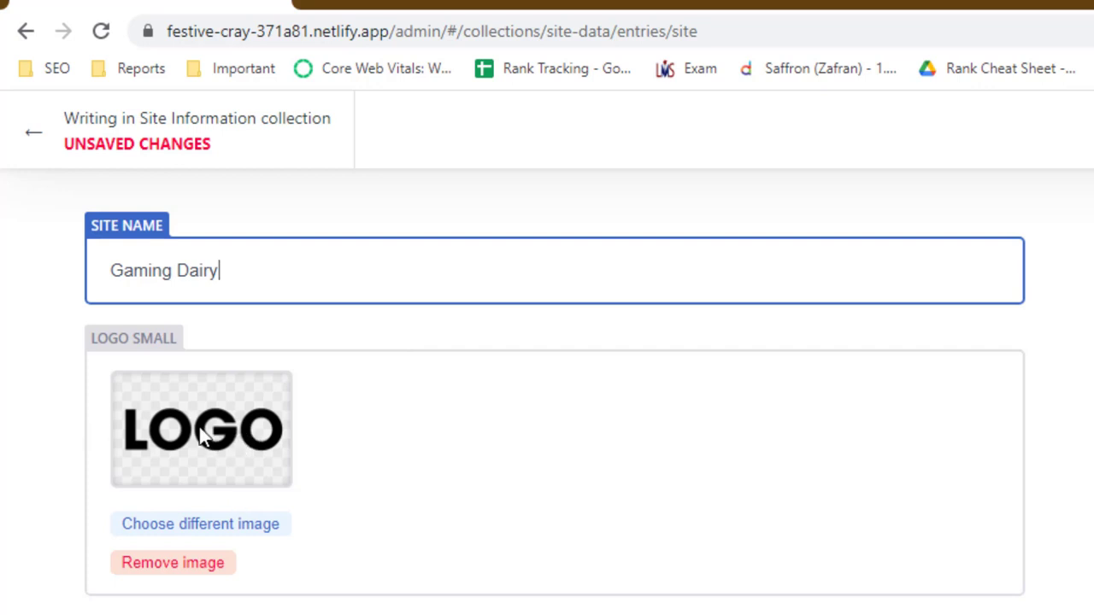
Open the public home page festive-cray-371a81.netlify.app in a separate browser tab and view it down to the footer
left_click(389, 28)
left_click_drag(389, 28, 354, 48)
key("shift+End")
key("Delete")
key("Return")
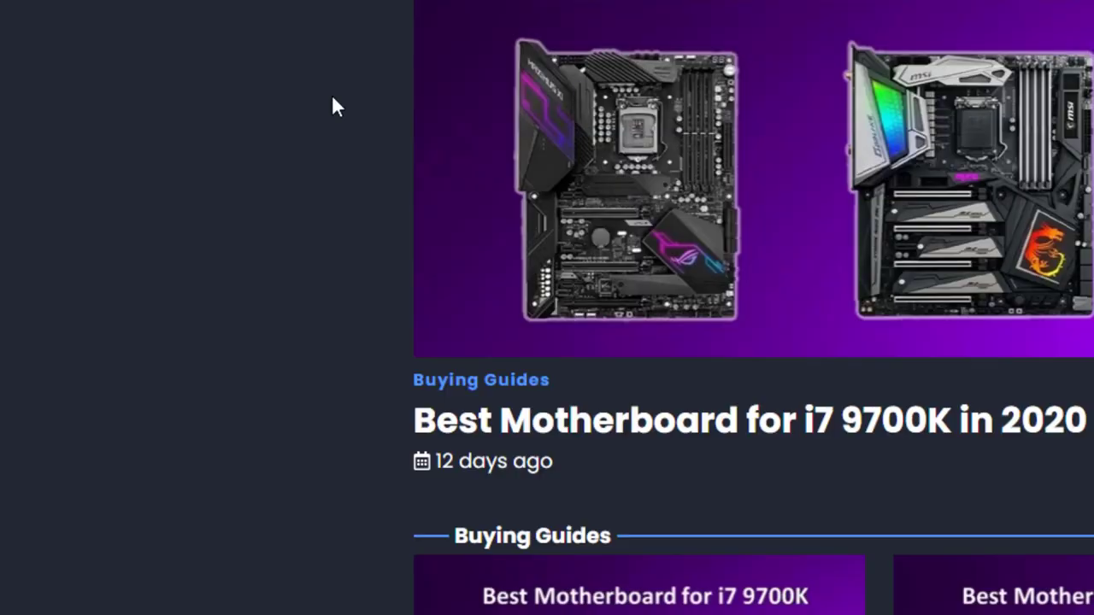
scroll(269, 78, "down", 10)
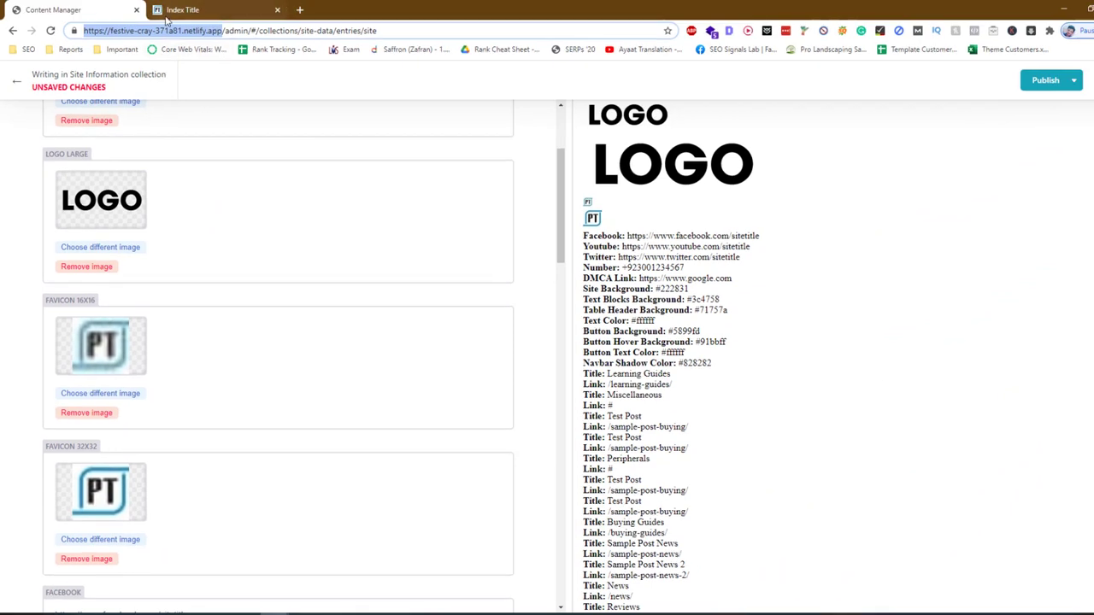
Review the logo, favicon and social link fields and compare them with the social icons in the public page's footer
scroll(247, 266, "down", 2)
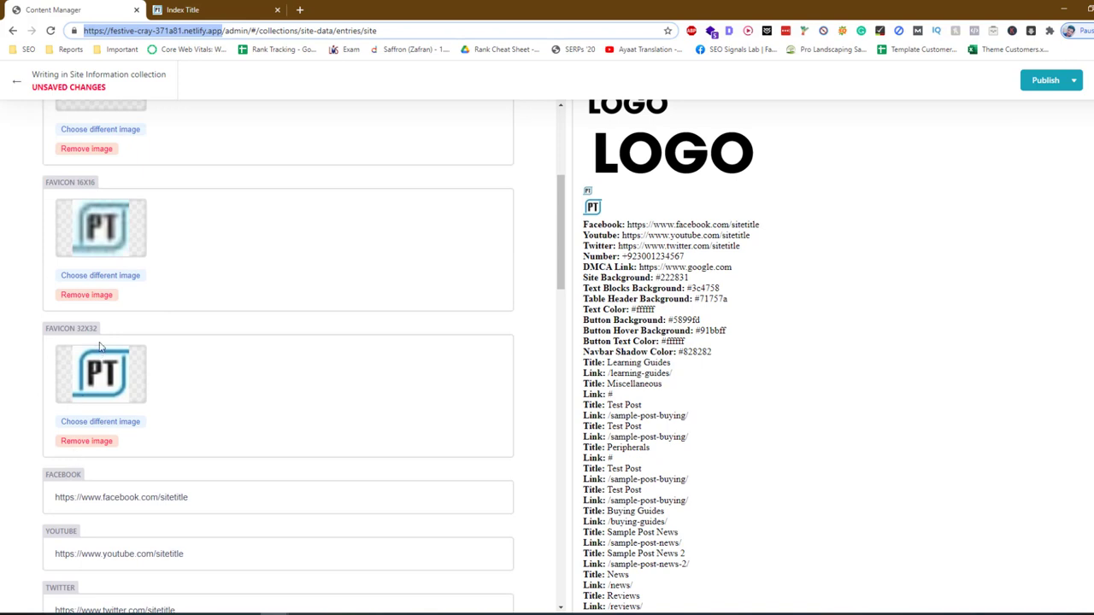
scroll(95, 341, "down", 3)
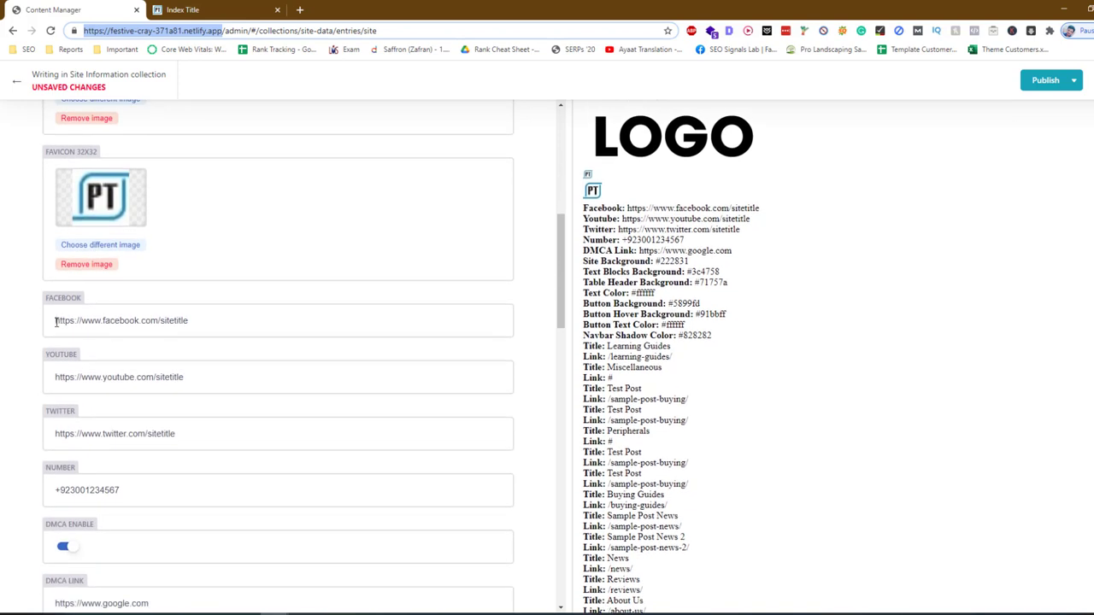
left_click_drag(55, 322, 225, 267)
left_click(221, 12)
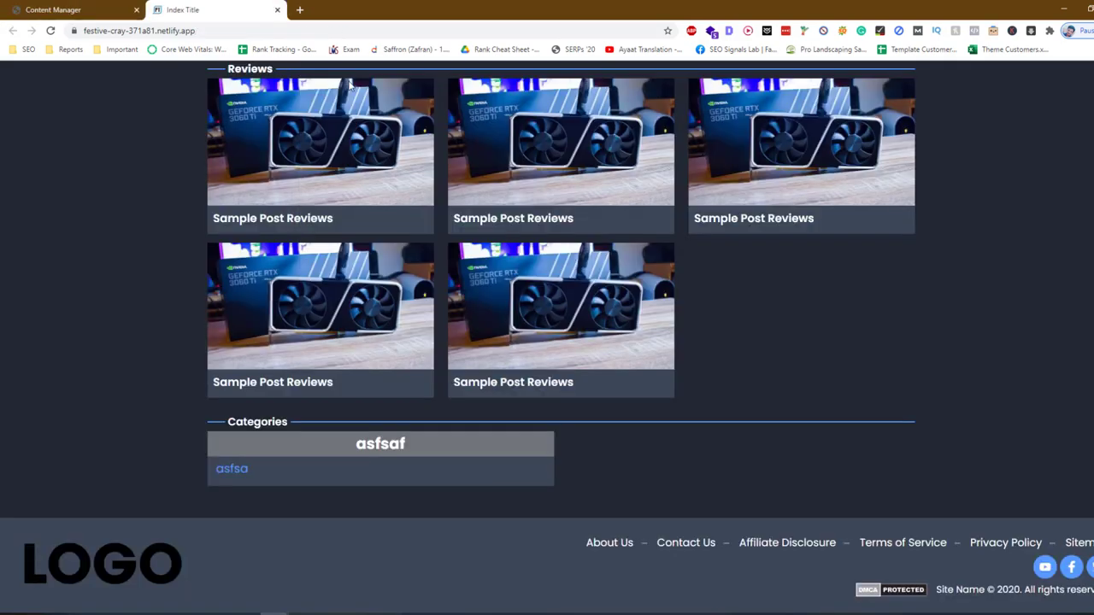
left_click(53, 9)
left_click(184, 9)
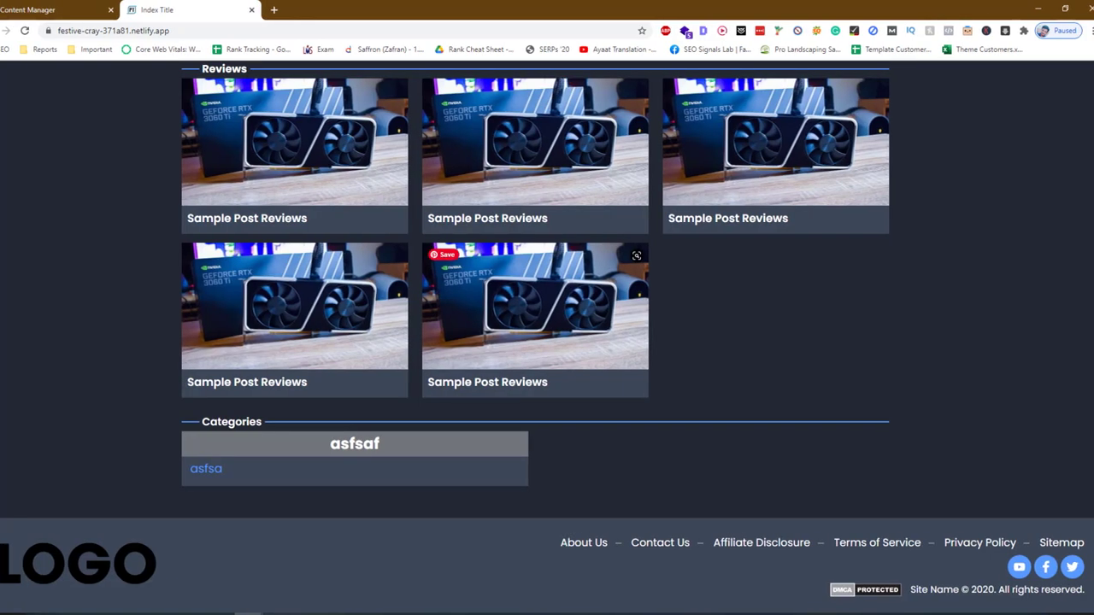
left_click(53, 9)
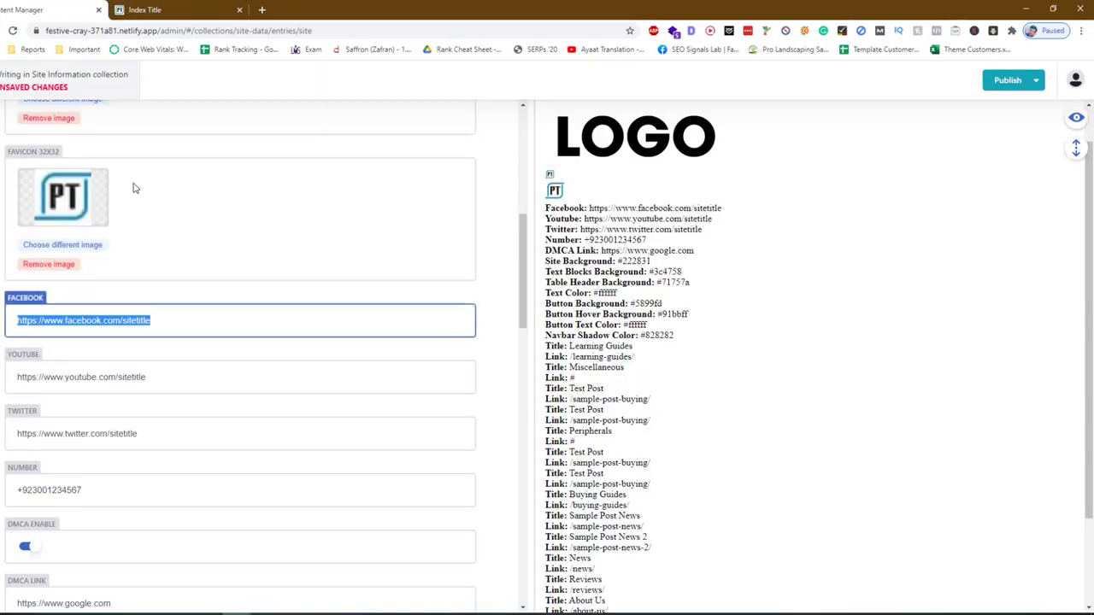
left_click(175, 12)
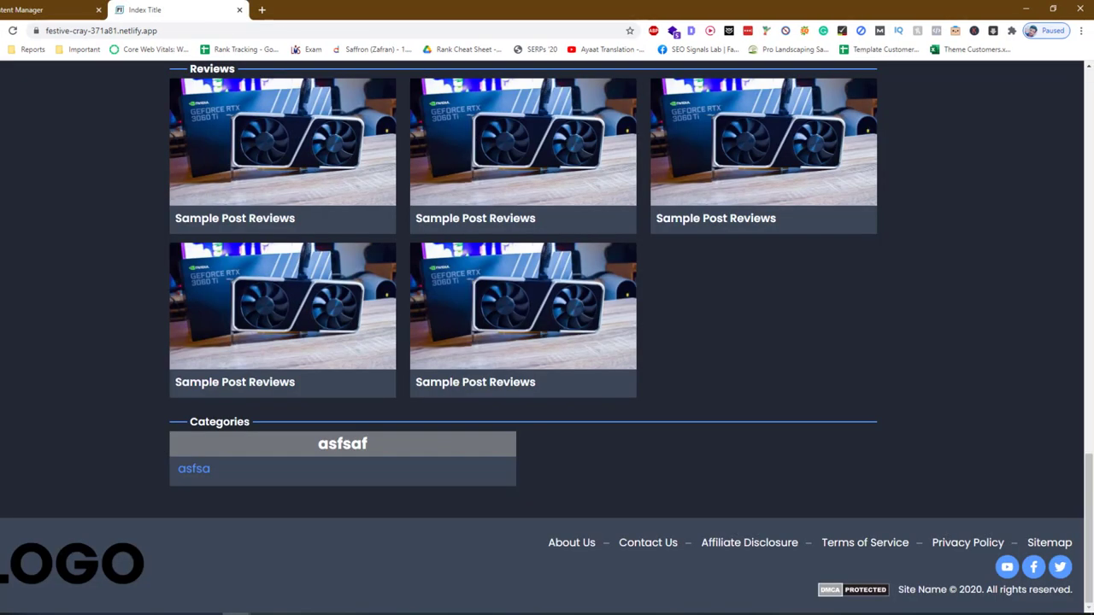
left_click(55, 9)
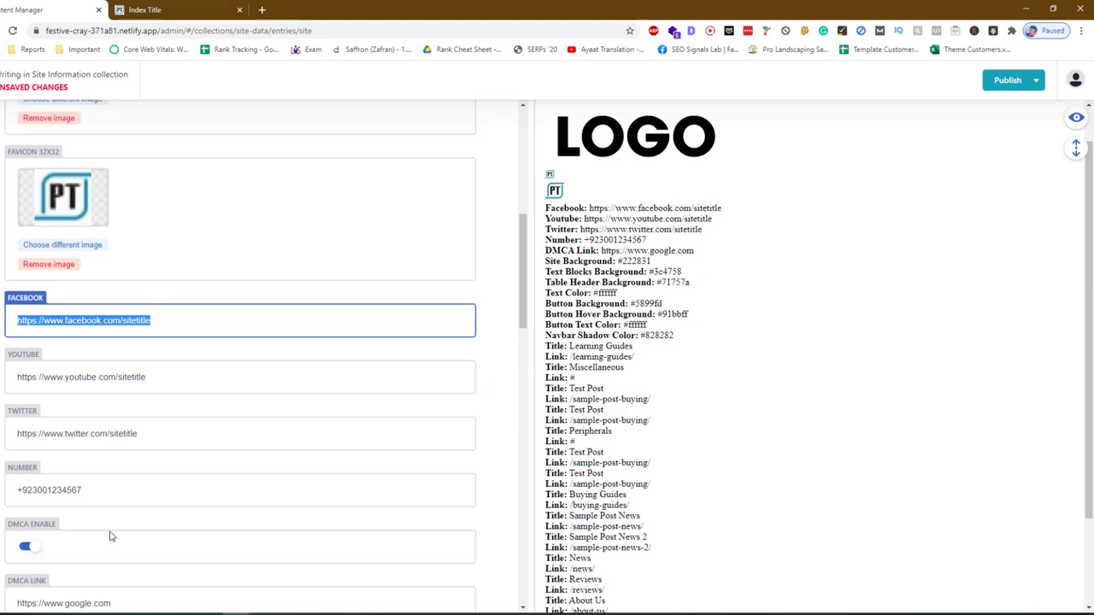
Check the Number and DMCA settings against the footer of the public home page
left_click(99, 494)
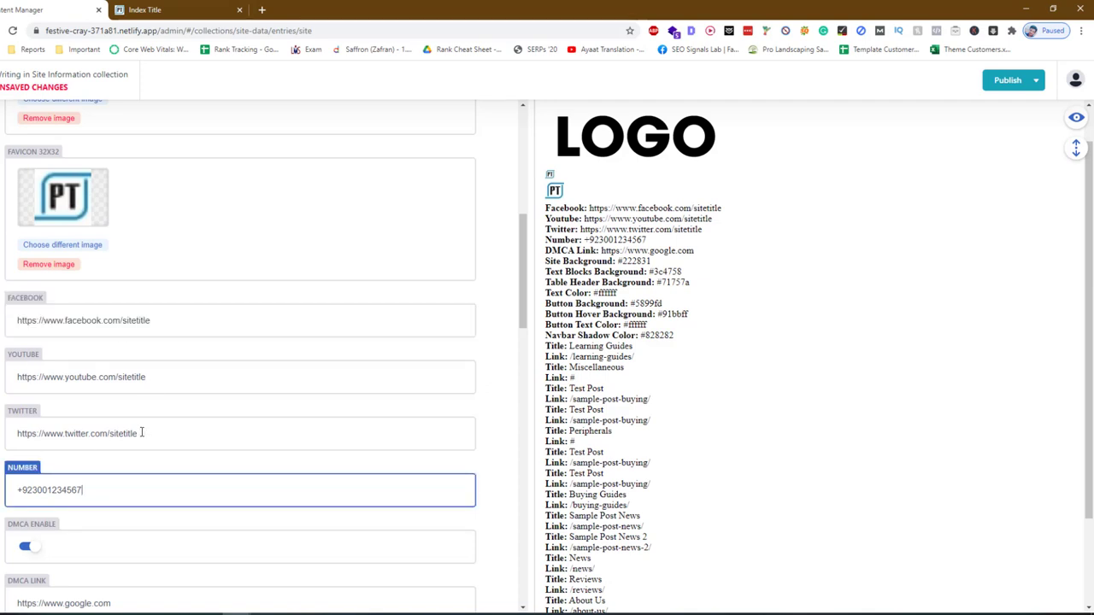
scroll(124, 382, "down", 2)
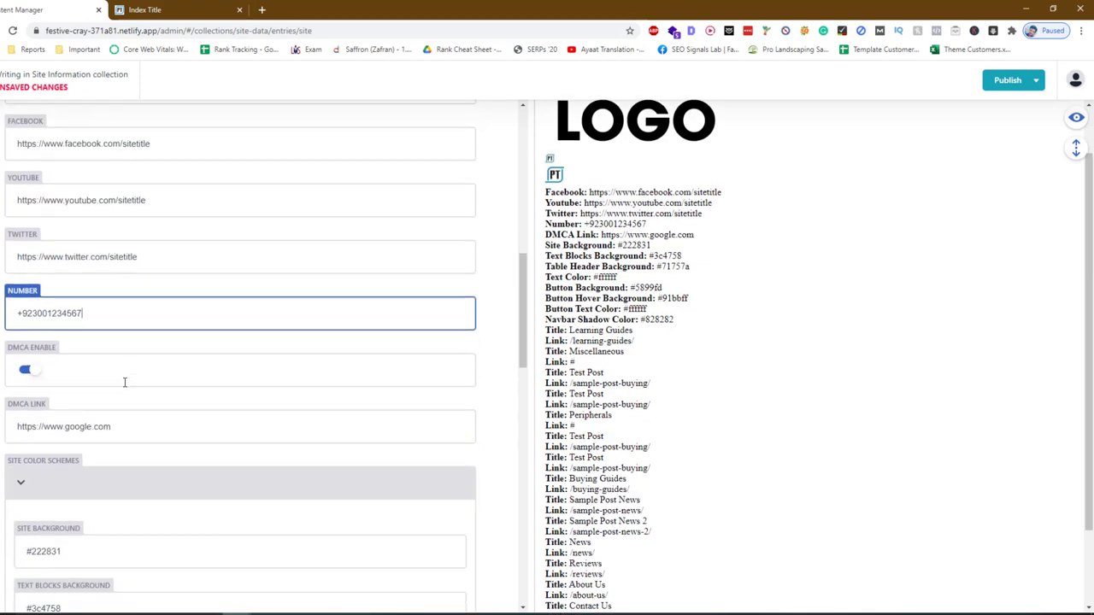
left_click(196, 8)
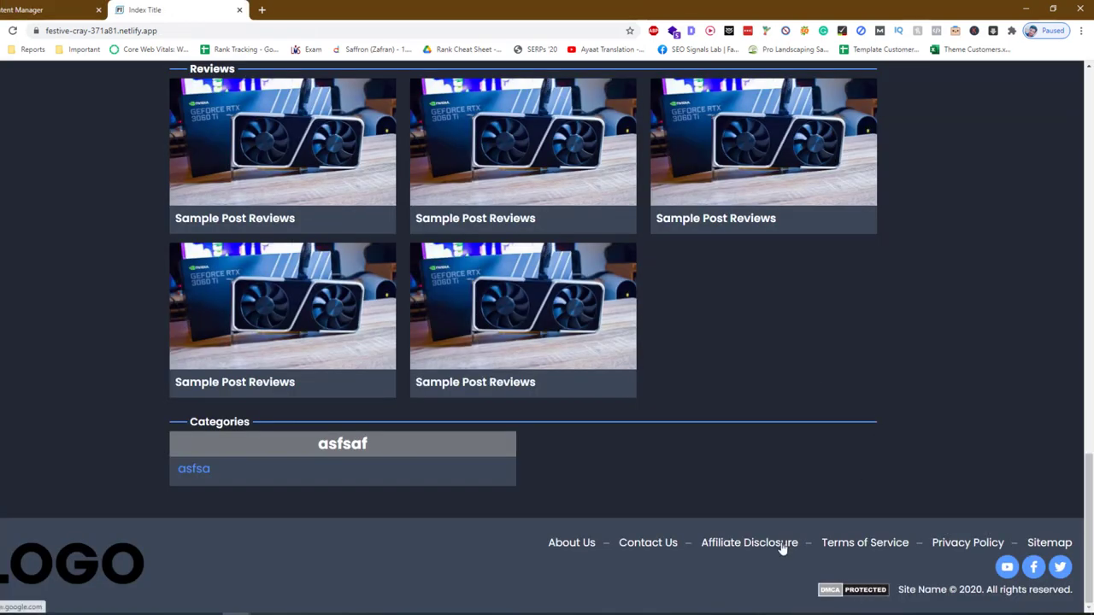
left_click(51, 9)
Open gamingdairy.com in a new browser tab and copy the link address of the DMCA badge in its footer
key("ctrl+t")
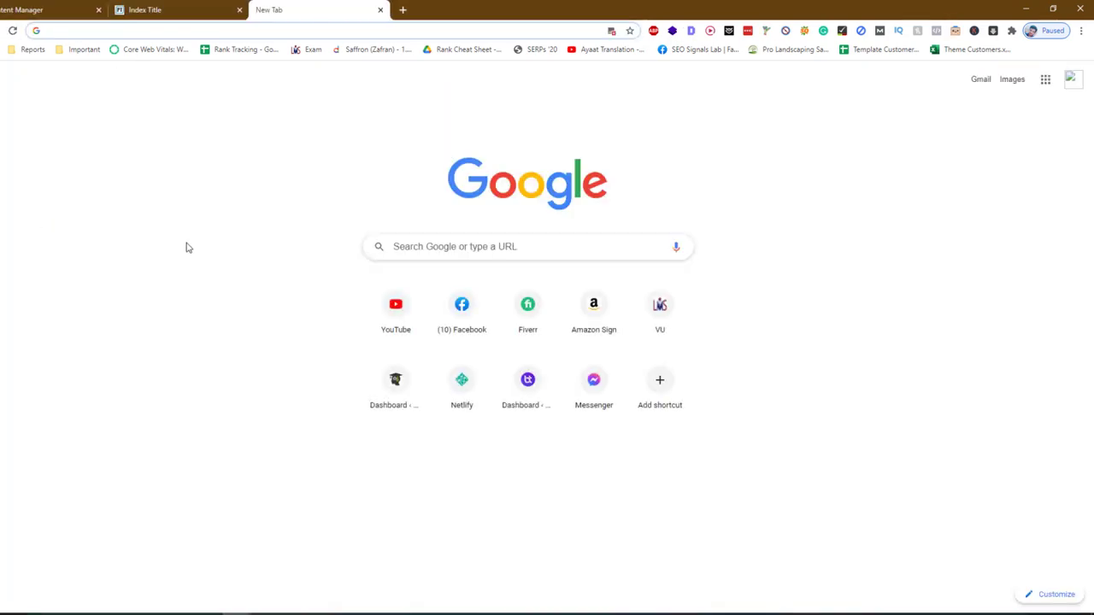
type("gamingdairy.com")
key("Return")
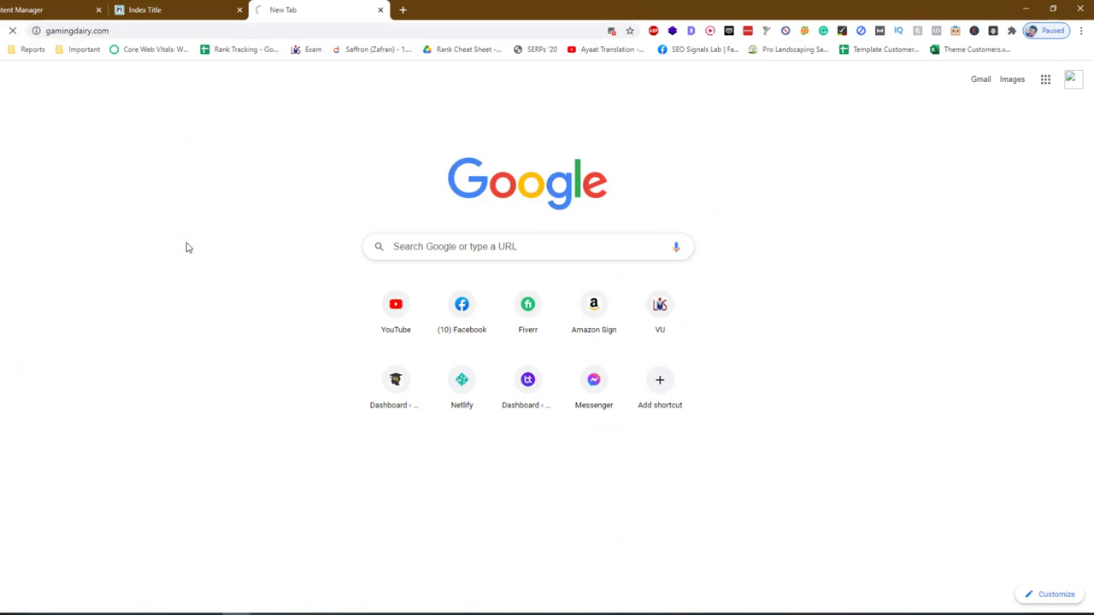
scroll(256, 325, "down", 2)
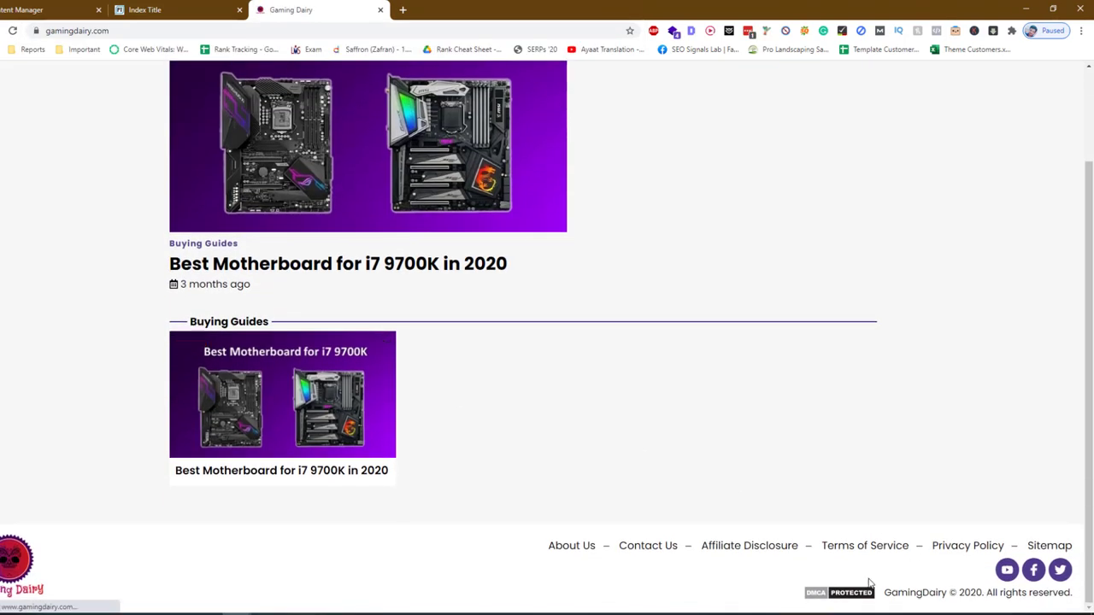
right_click(838, 601)
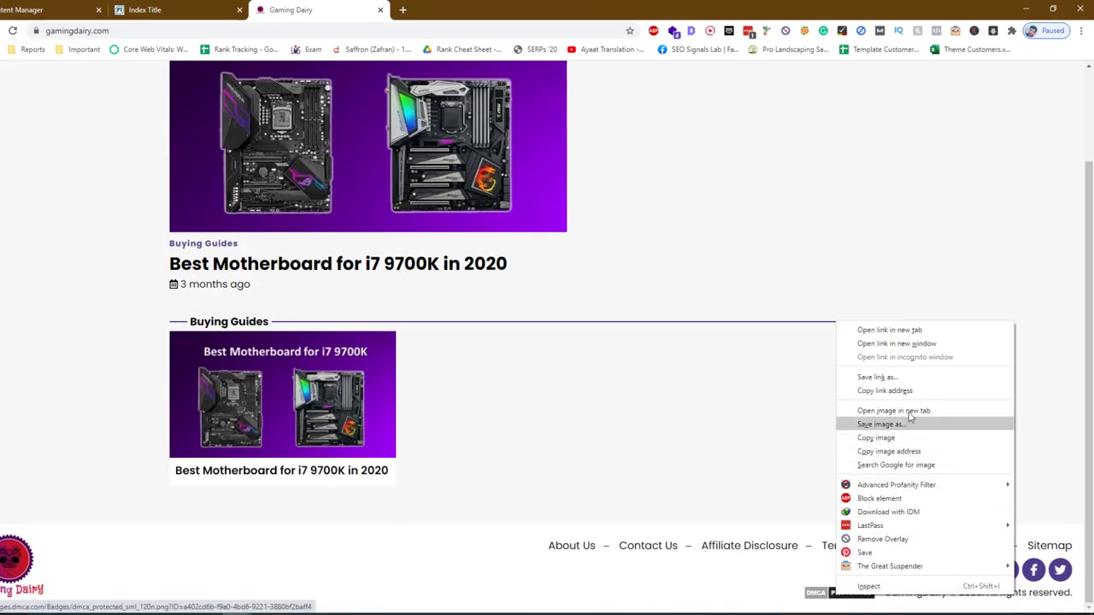
left_click(885, 391)
key("ctrl+l")
key("ctrl+v")
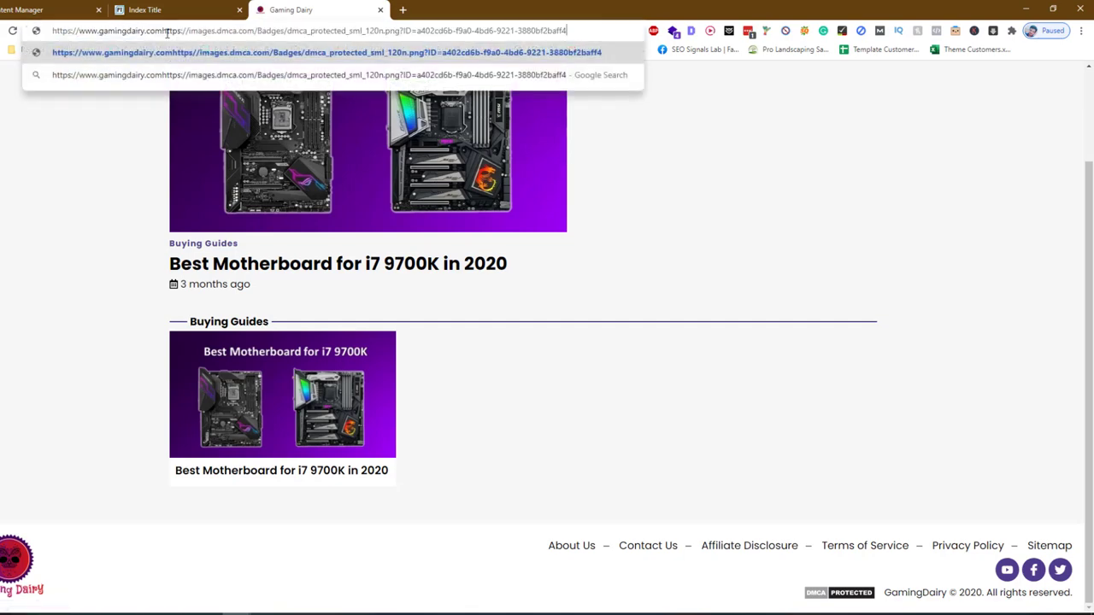
Replace the DMCA Link in the site information with the copied DMCA badge address
left_click(34, 10)
left_click(210, 427)
key("ctrl+a")
key("ctrl+v")
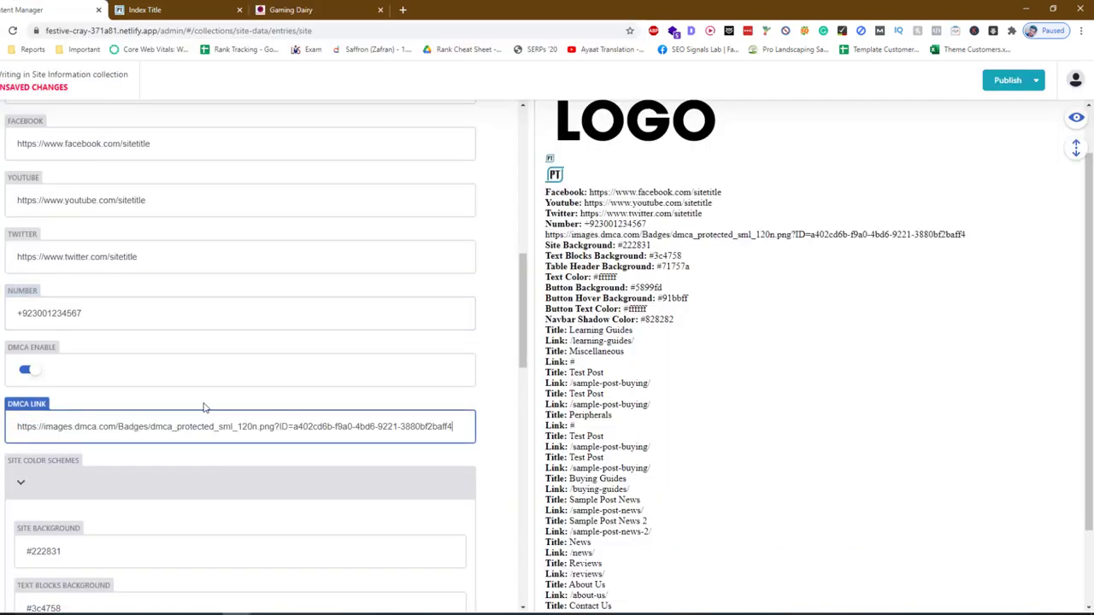
Compare the Site Background color setting with the background of the public home page
scroll(48, 430, "down", 1)
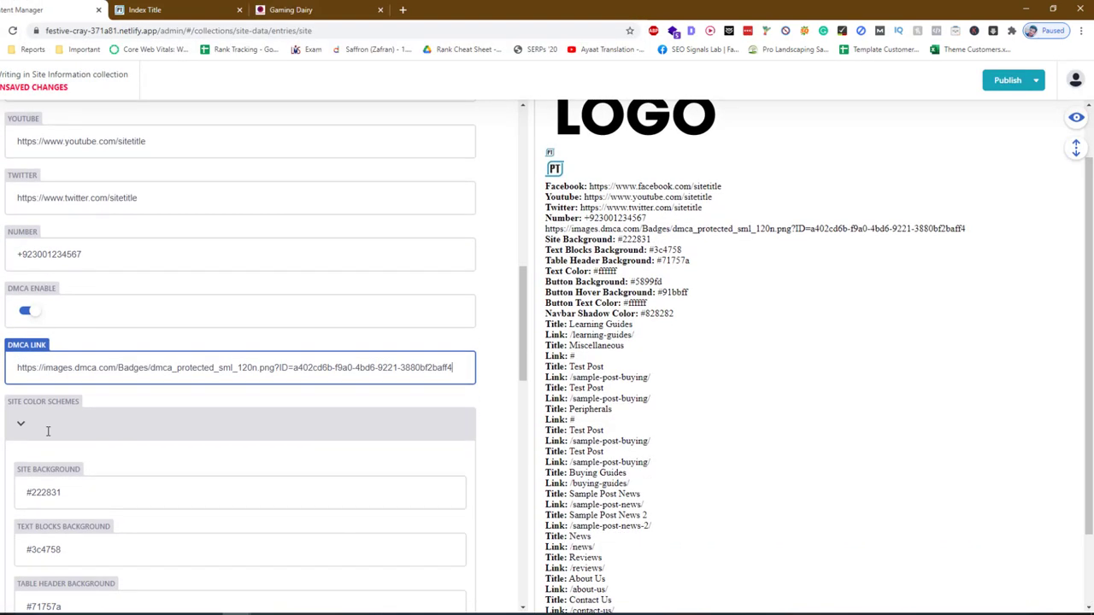
scroll(35, 432, "down", 2)
double_click(70, 378)
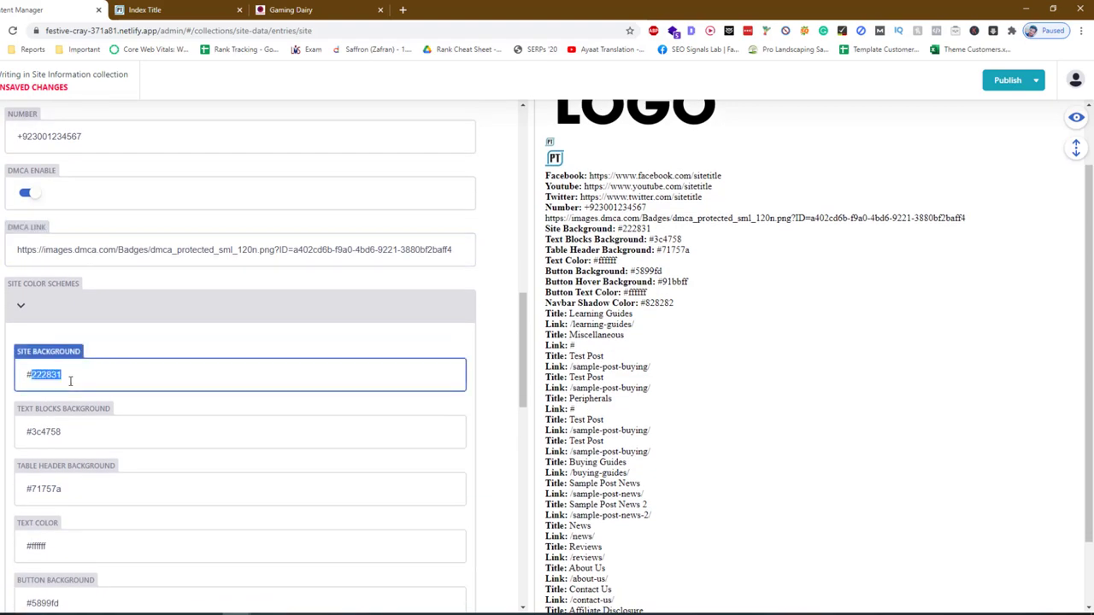
left_click(182, 9)
scroll(51, 257, "up", 10)
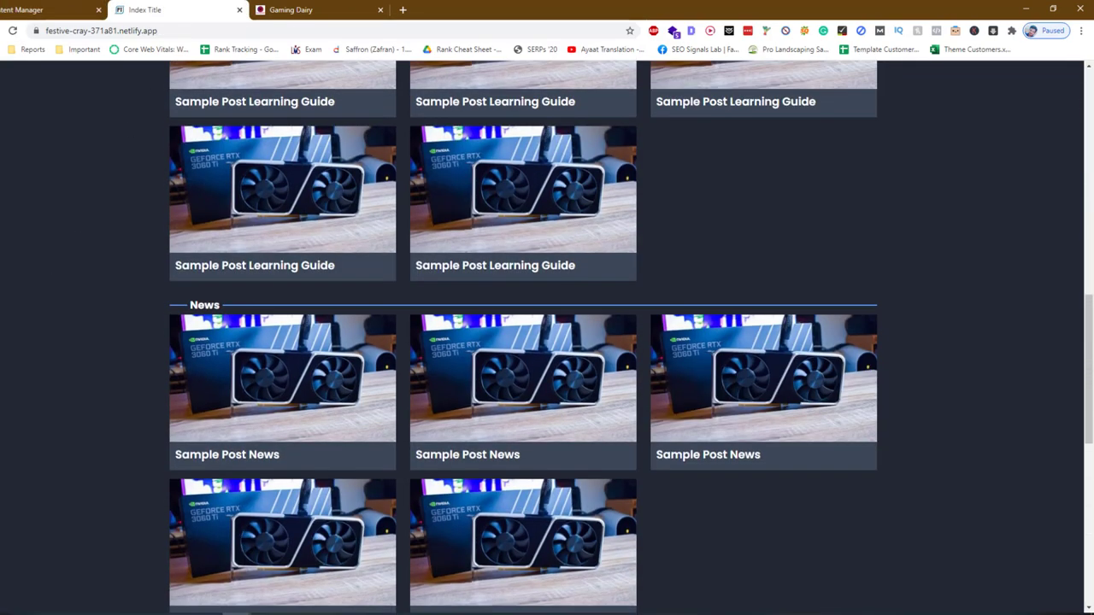
left_click(34, 9)
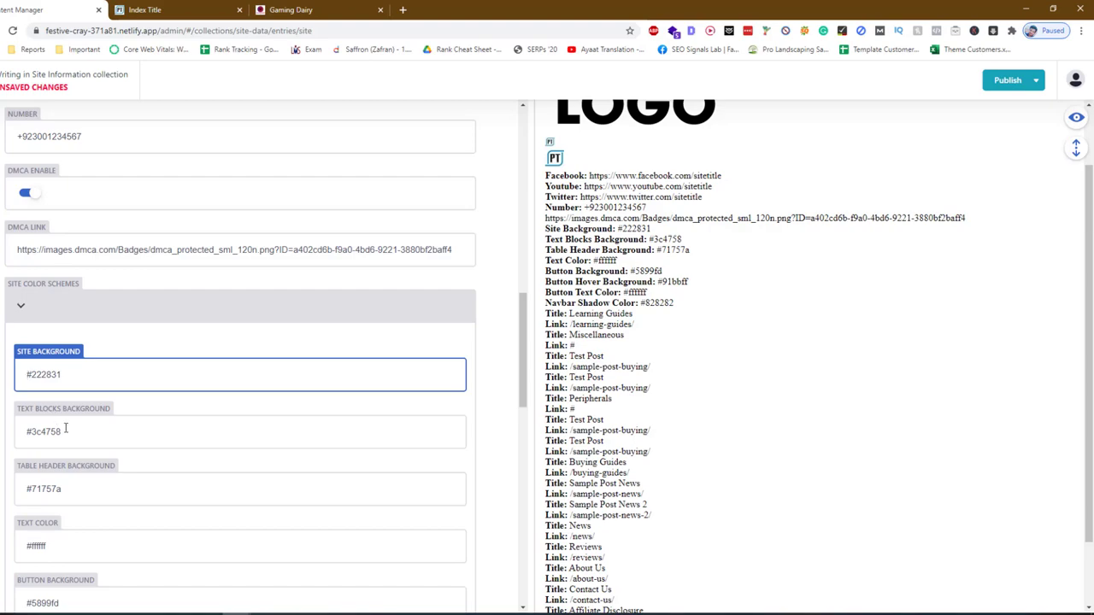
Open the "Best Motherboard for i7 9700K in 2020" post from the public home page and examine its text block backgrounds
left_click(171, 9)
scroll(214, 256, "up", 5)
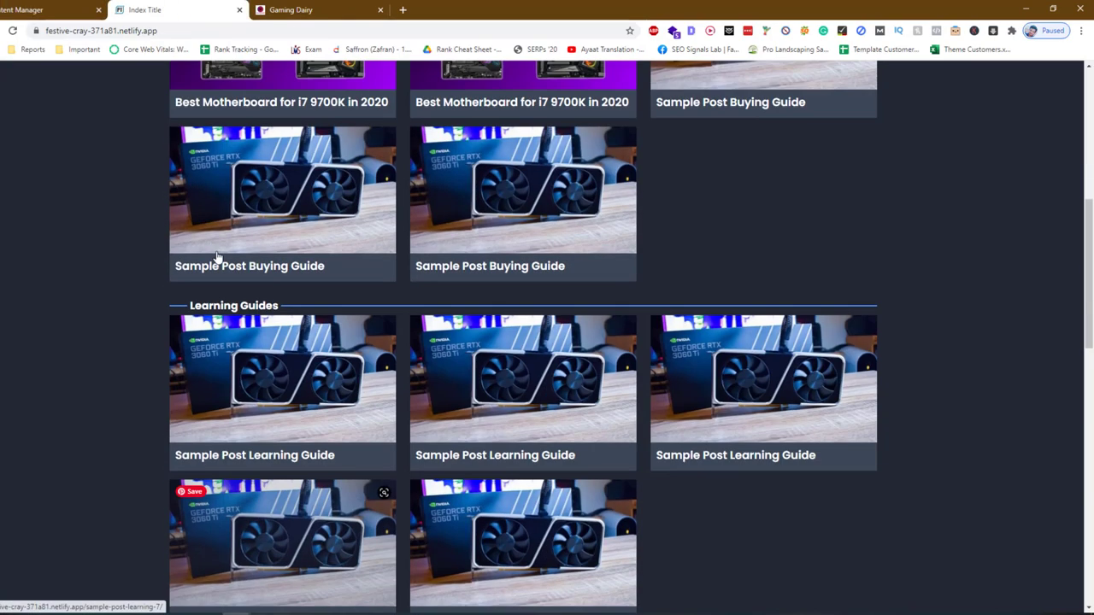
scroll(225, 268, "up", 3)
left_click(276, 513)
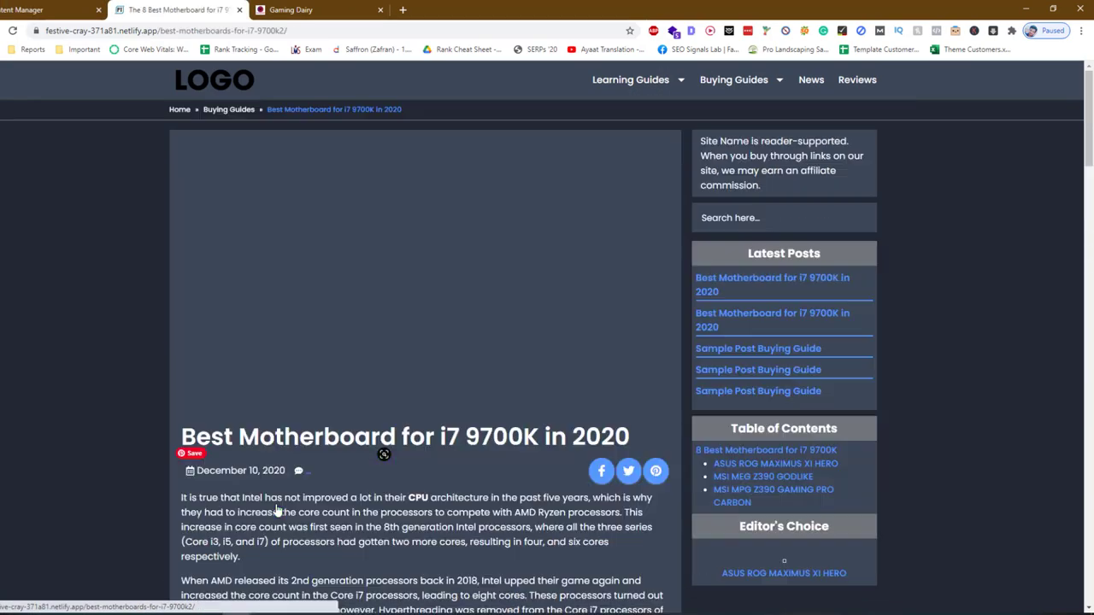
scroll(384, 454, "down", 3)
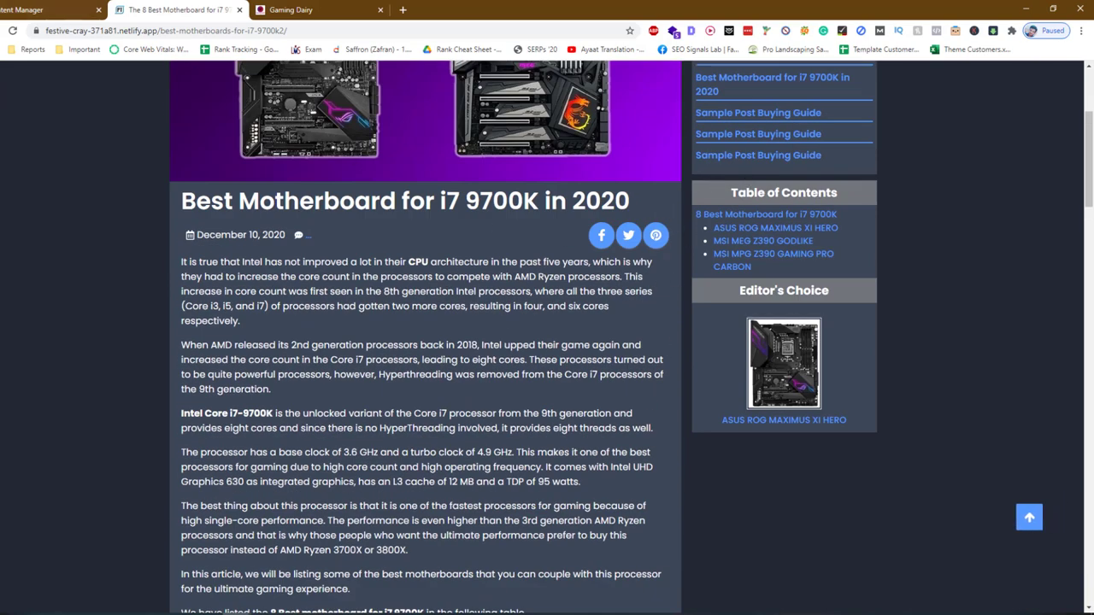
Compare the Table Header Background setting with the product table header in the motherboard post
key("ctrl+Page_Up")
scroll(94, 351, "down", 3)
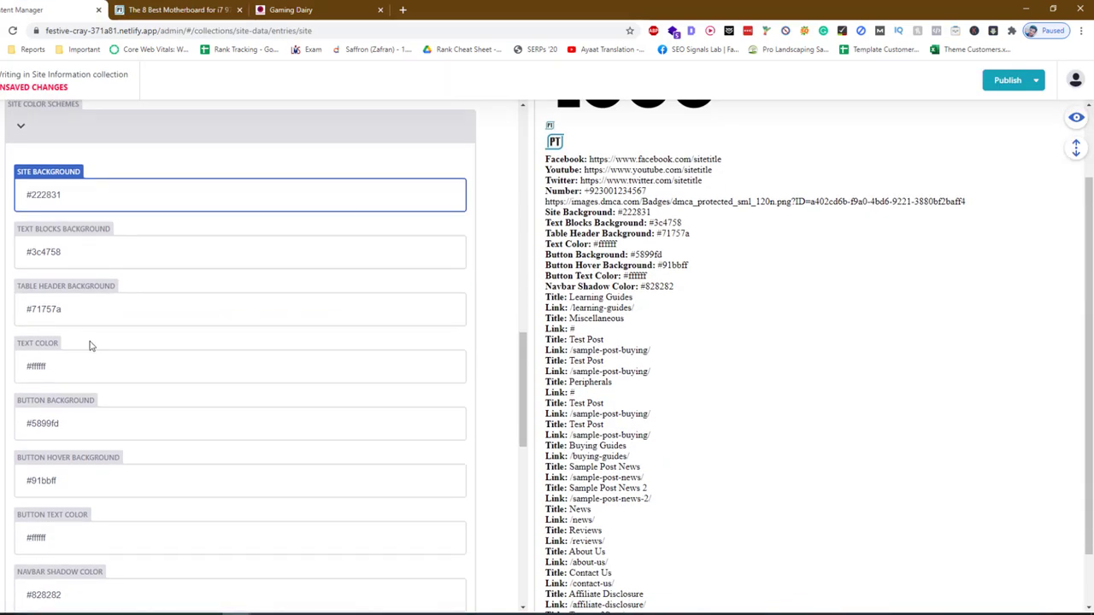
scroll(86, 278, "down", 1)
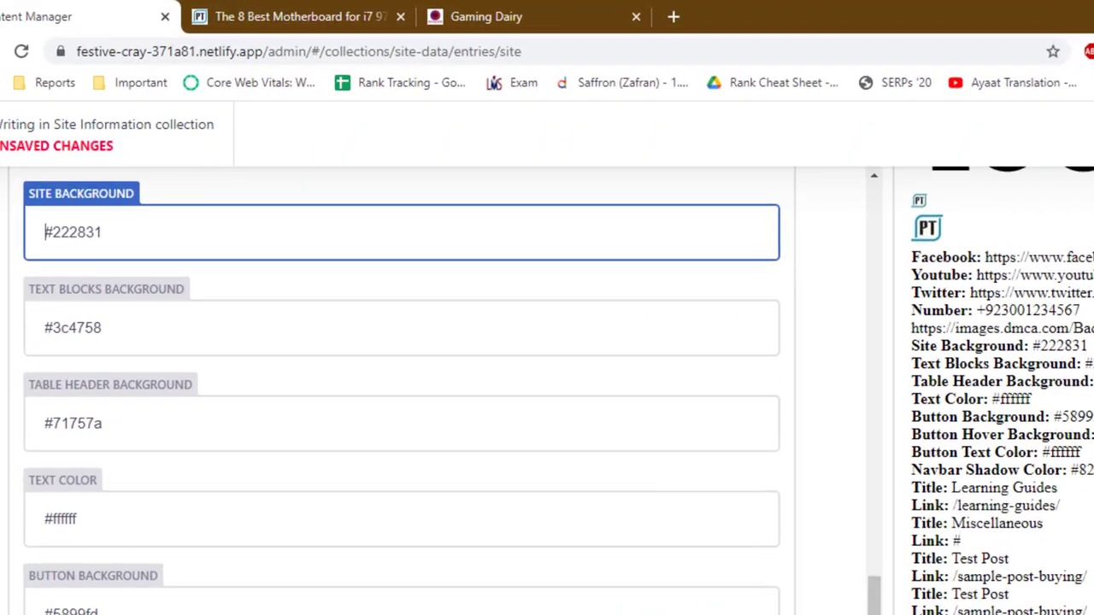
key("ctrl+Page_Down")
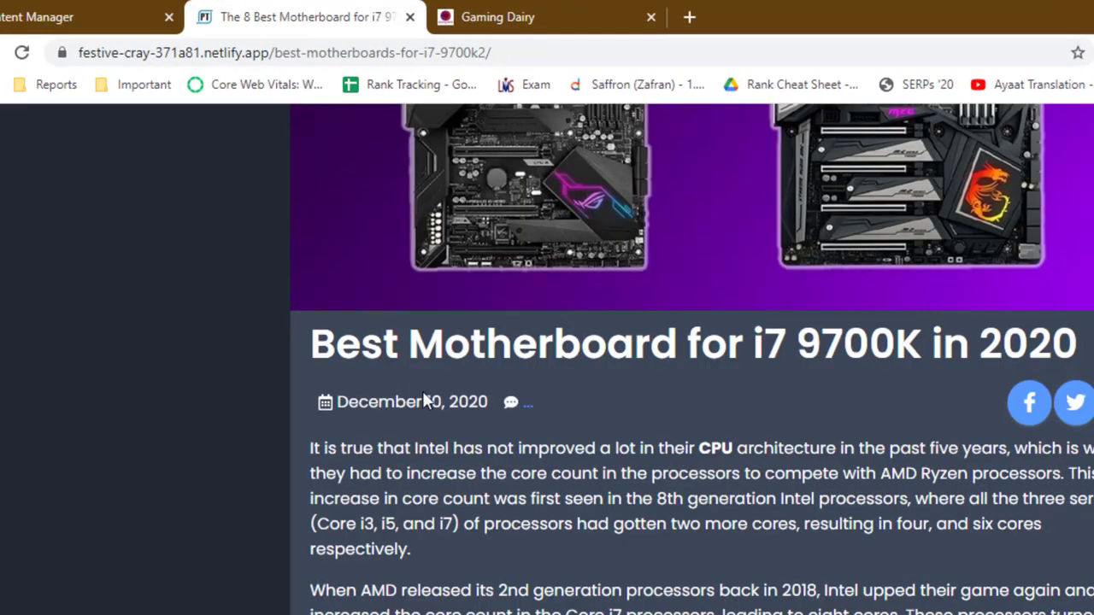
scroll(425, 401, "down", 9)
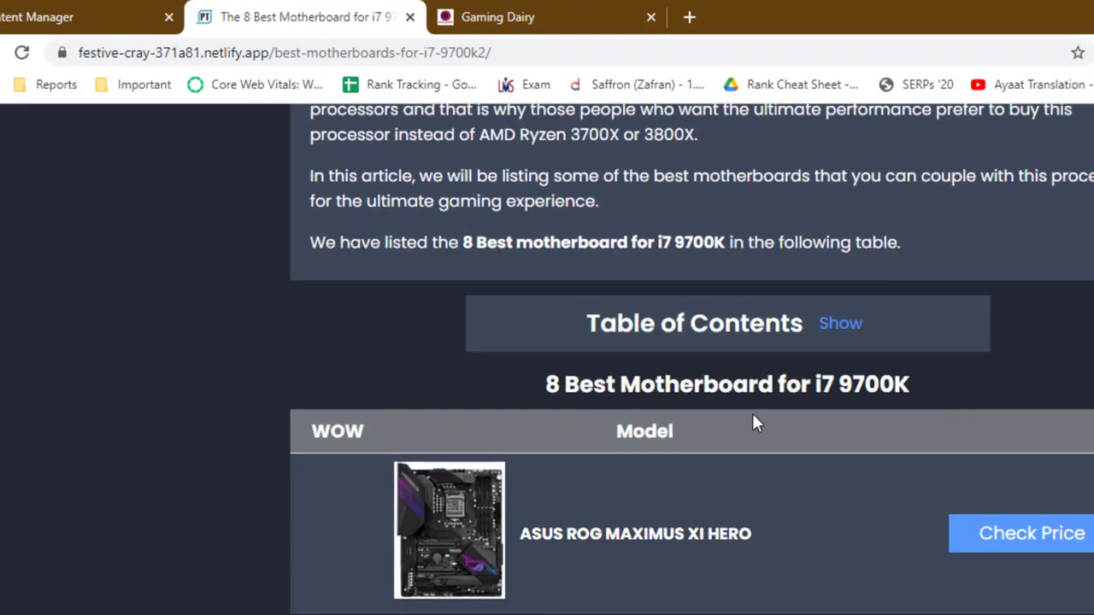
key("ctrl+Page_Up")
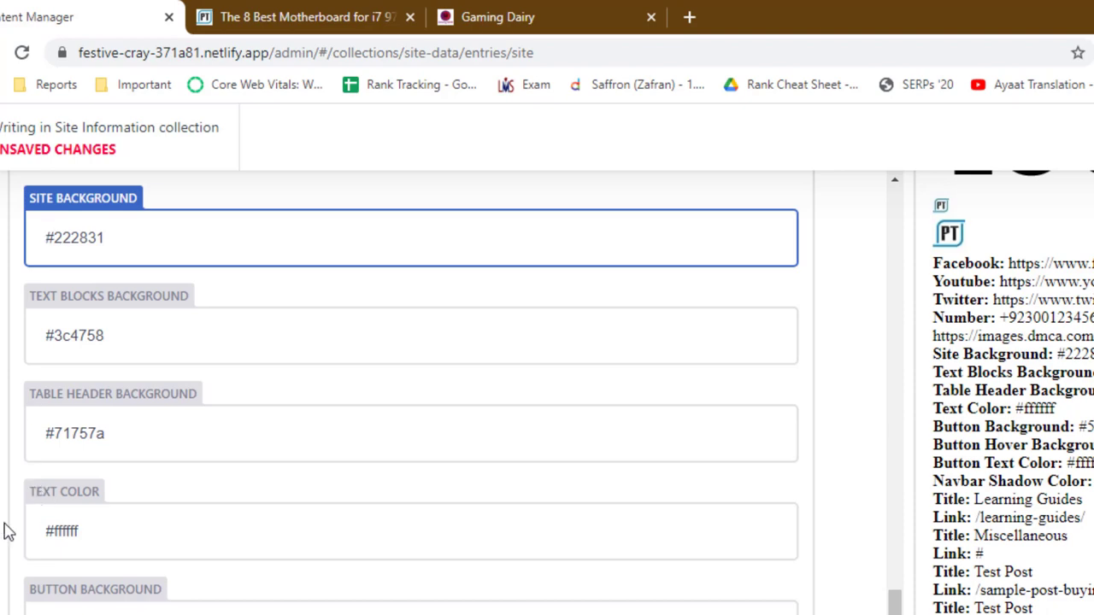
Compare the Text Color setting with the body text of the motherboard post
scroll(4, 531, "down", 1)
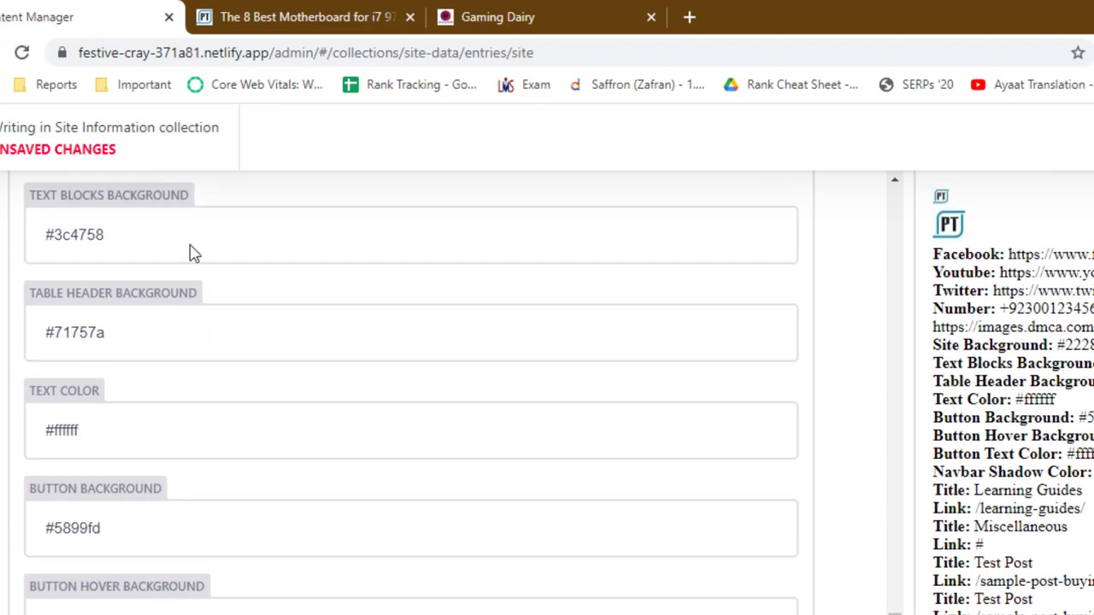
left_click(323, 11)
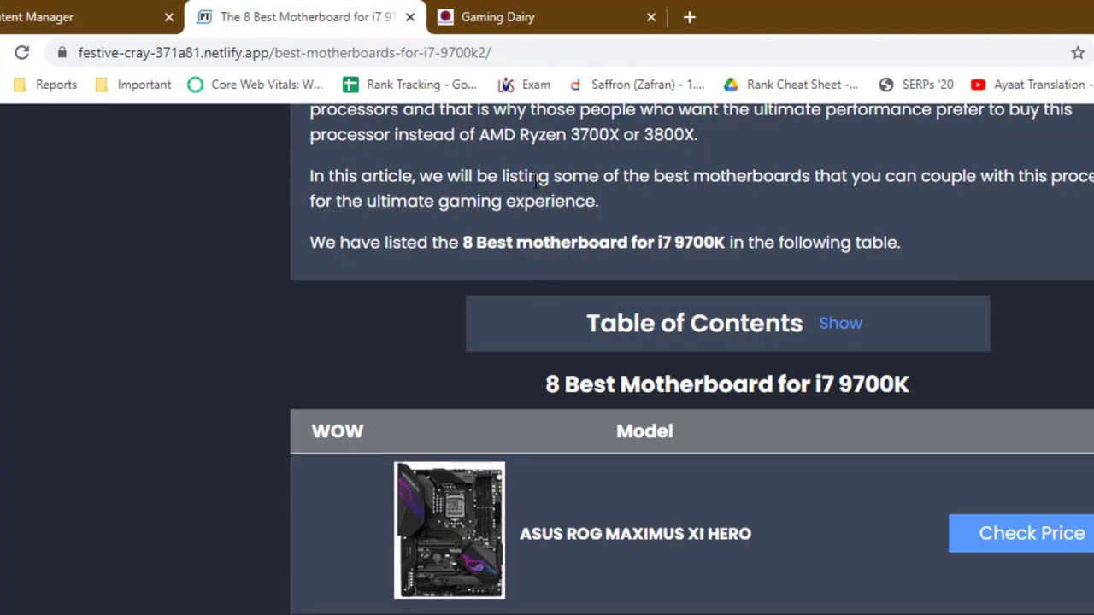
double_click(525, 176)
key("ctrl+Page_Up")
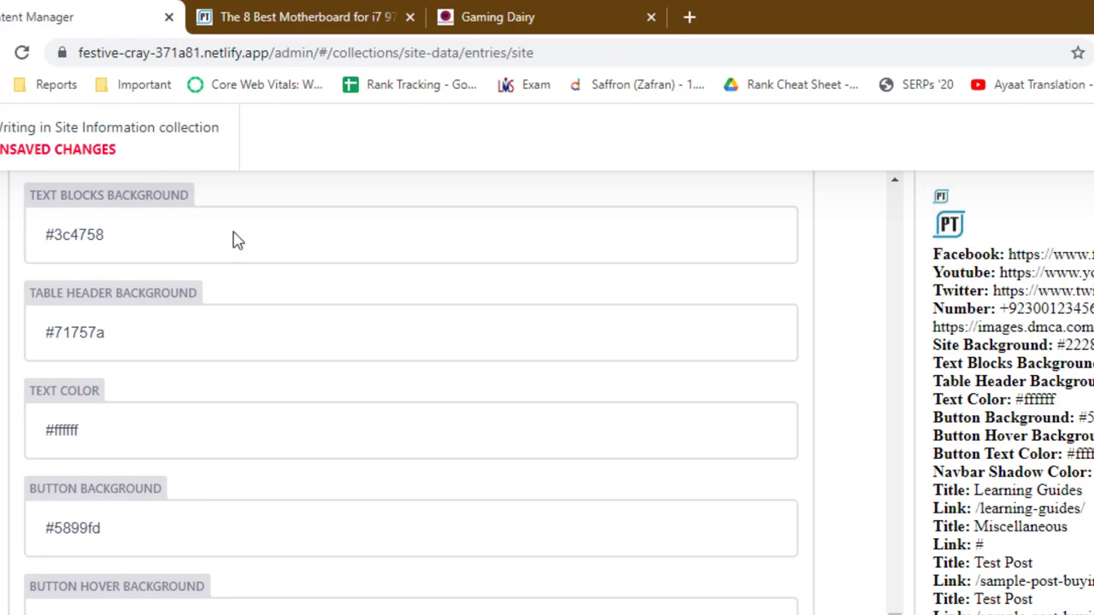
Compare the Button Background, Button Hover Background and Button Text Color settings with the Check Price button in the motherboard post
left_click(308, 17)
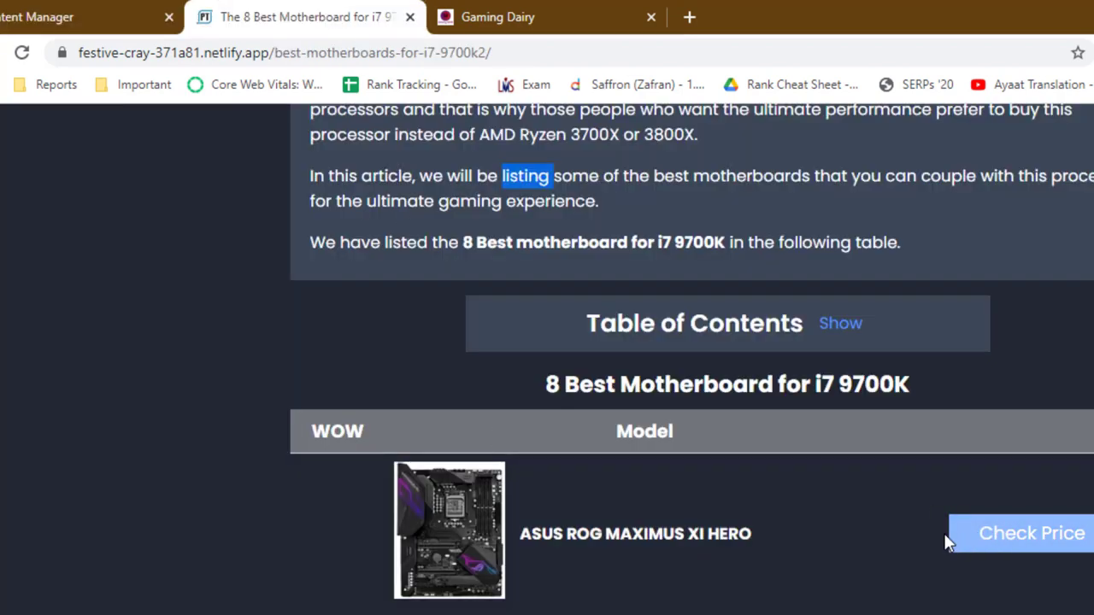
key("ctrl+Page_Up")
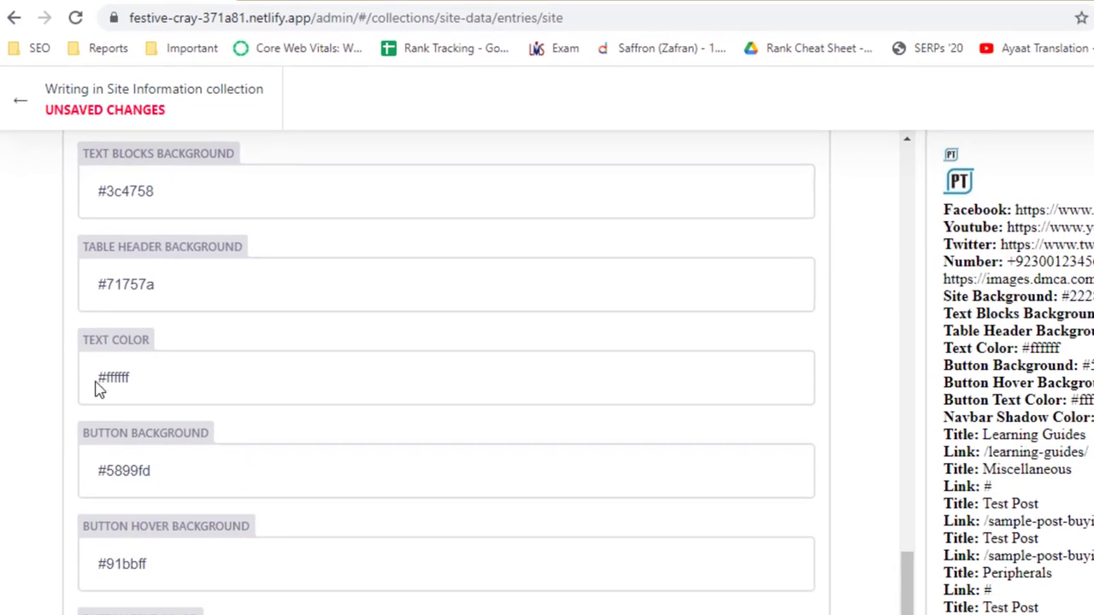
key("ctrl+Page_Down")
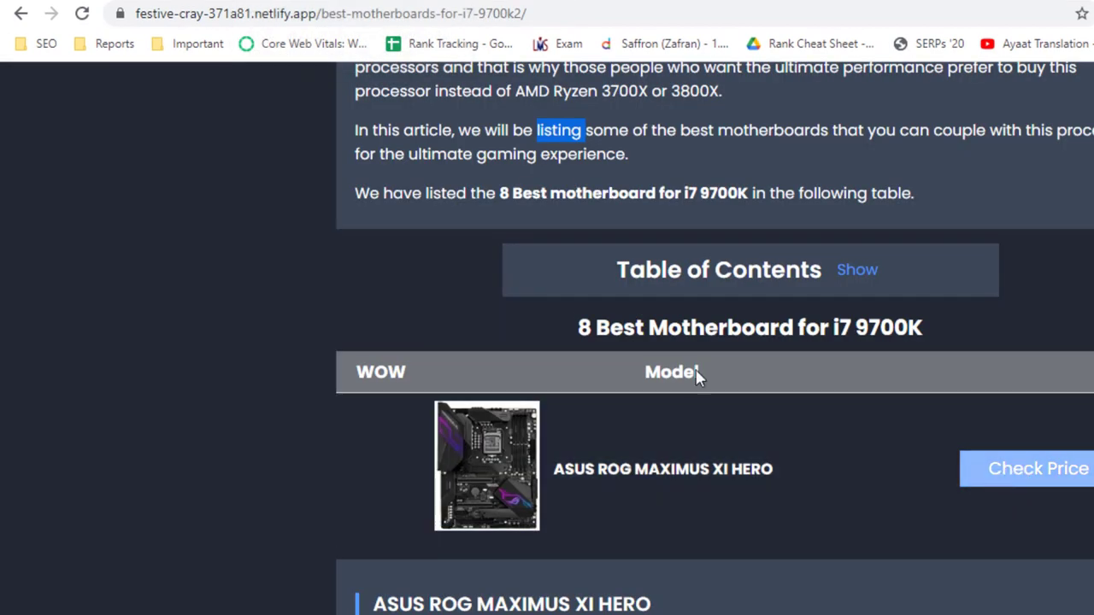
key("ctrl+Page_Up")
scroll(4, 444, "down", 1)
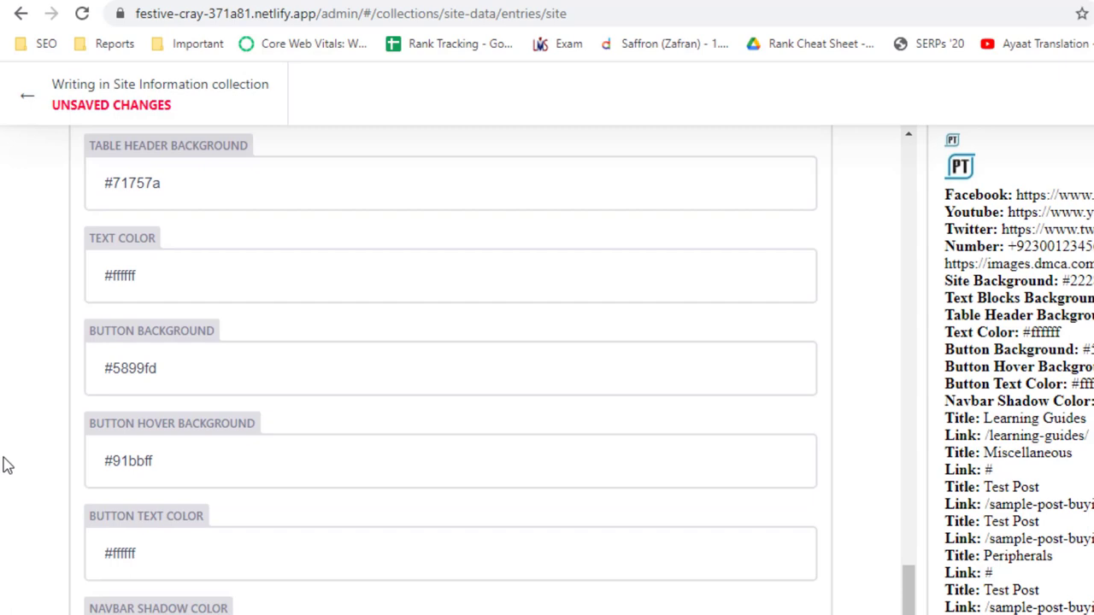
scroll(4, 466, "down", 1)
key("ctrl+Page_Down")
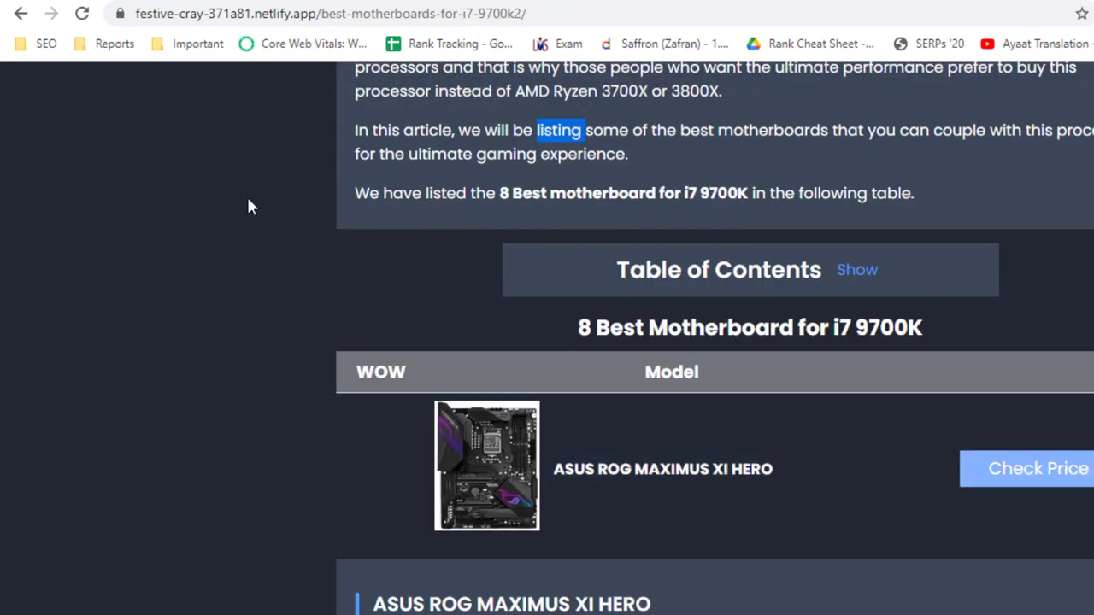
key("ctrl+Page_Up")
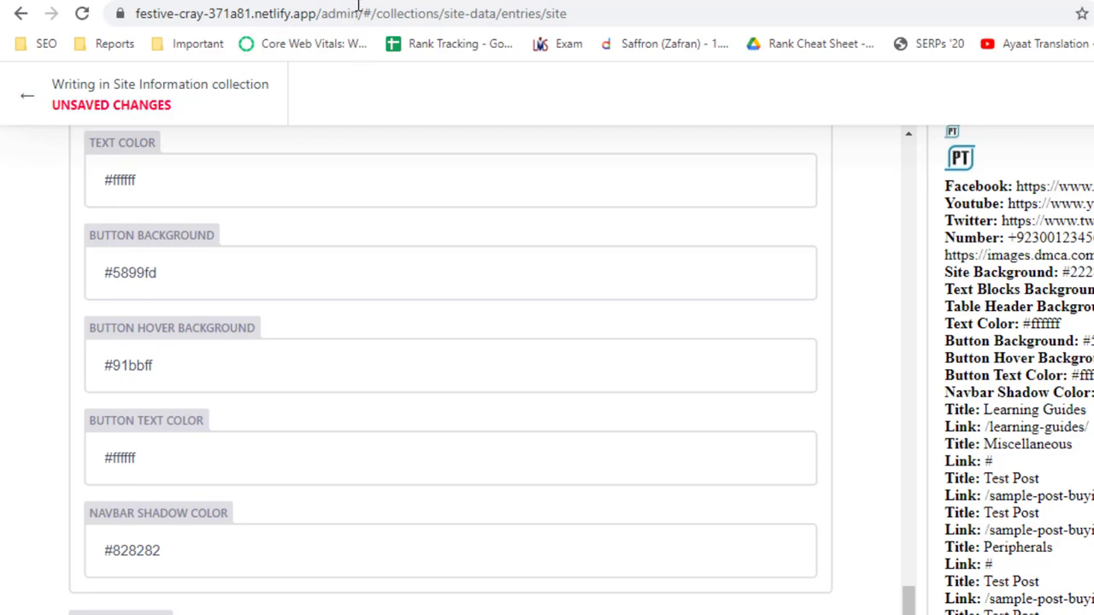
Compare the Navbar Shadow Color setting with the navigation bar of the motherboard post and review the other color fields
key("ctrl+Page_Down")
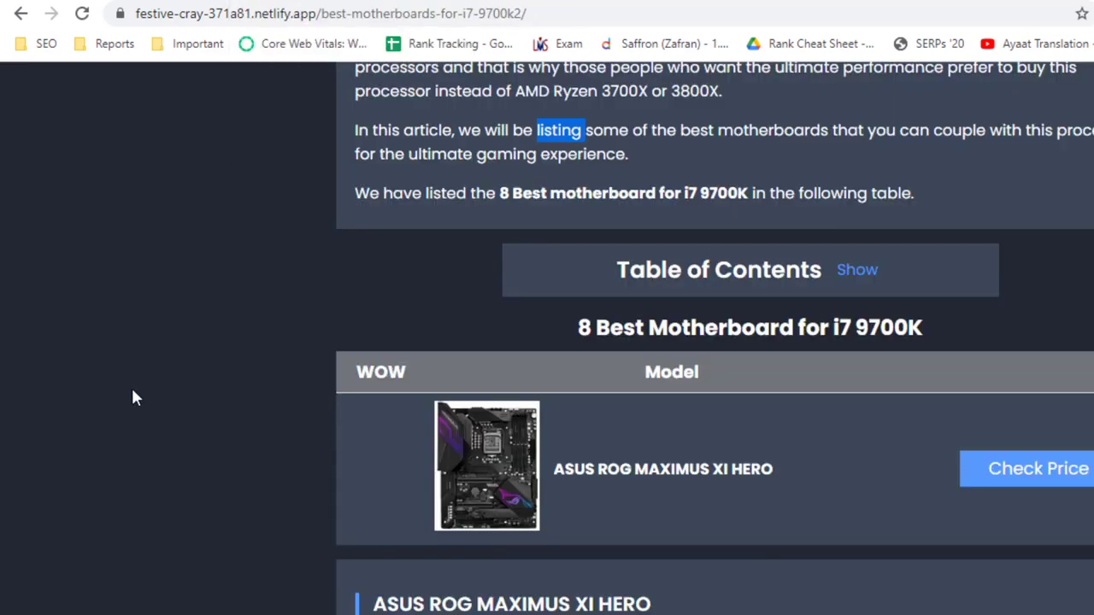
scroll(125, 464, "up", 15)
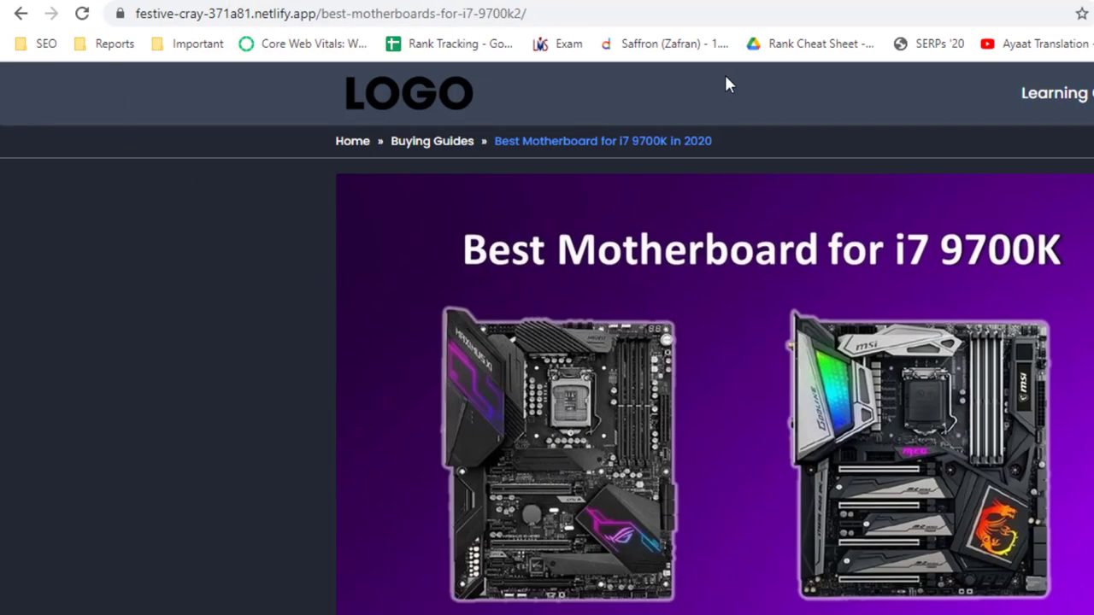
key("ctrl+Page_Up")
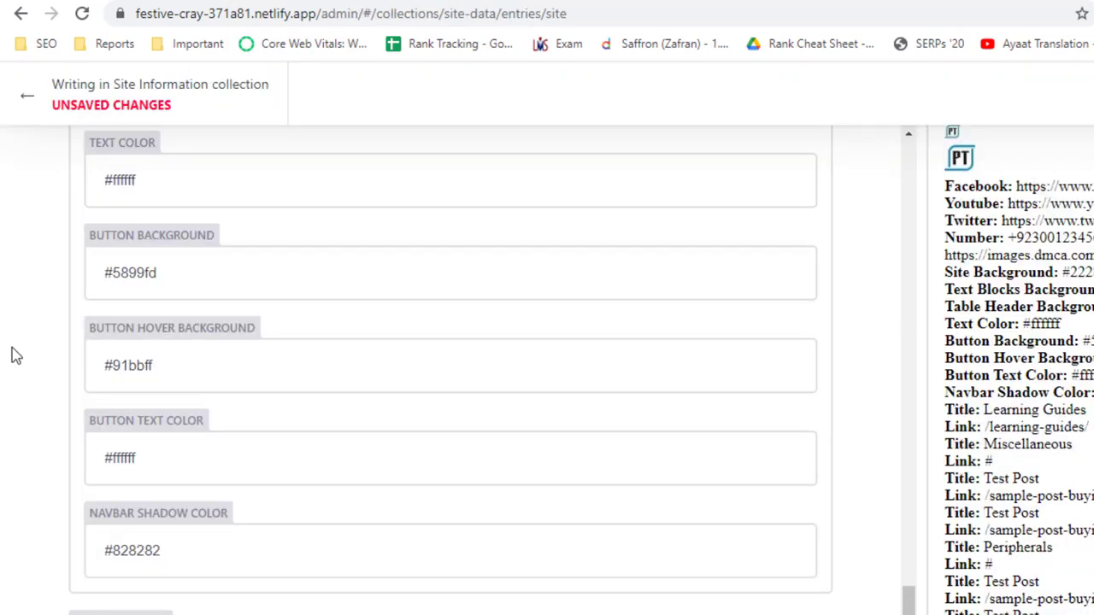
scroll(46, 439, "down", 2)
scroll(66, 479, "up", 4)
scroll(258, 277, "up", 2)
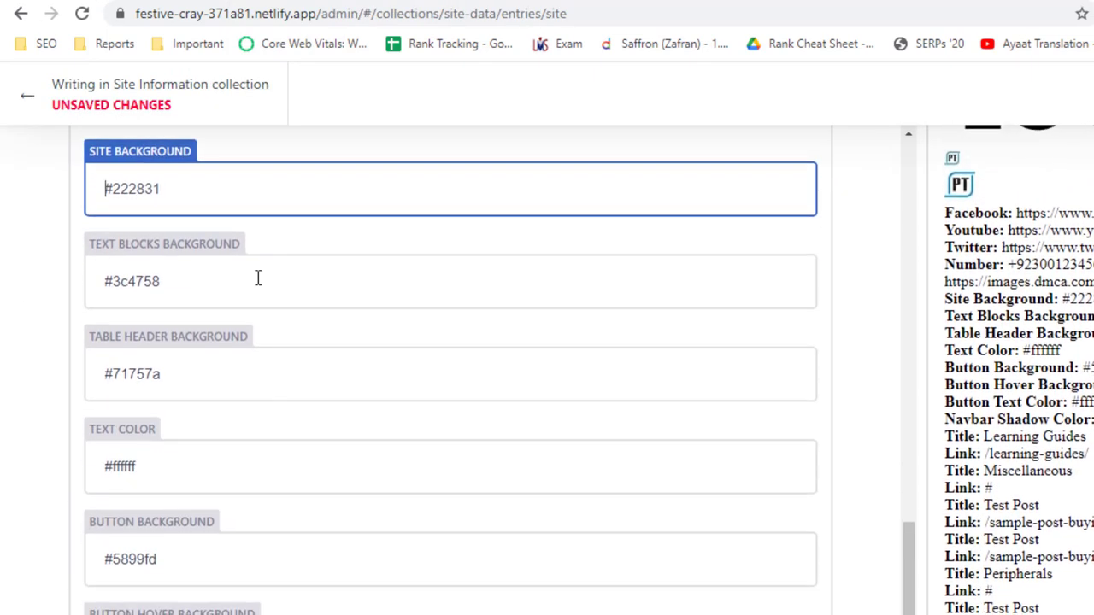
Add a new top navigation item titled "Test Guides"
scroll(270, 522, "down", 7)
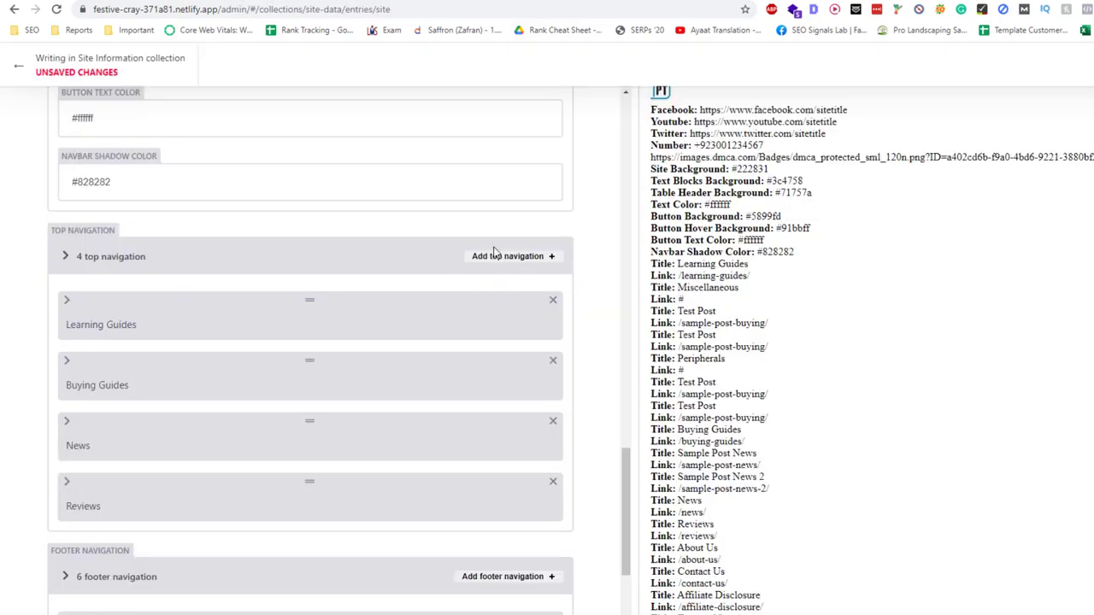
left_click(494, 261)
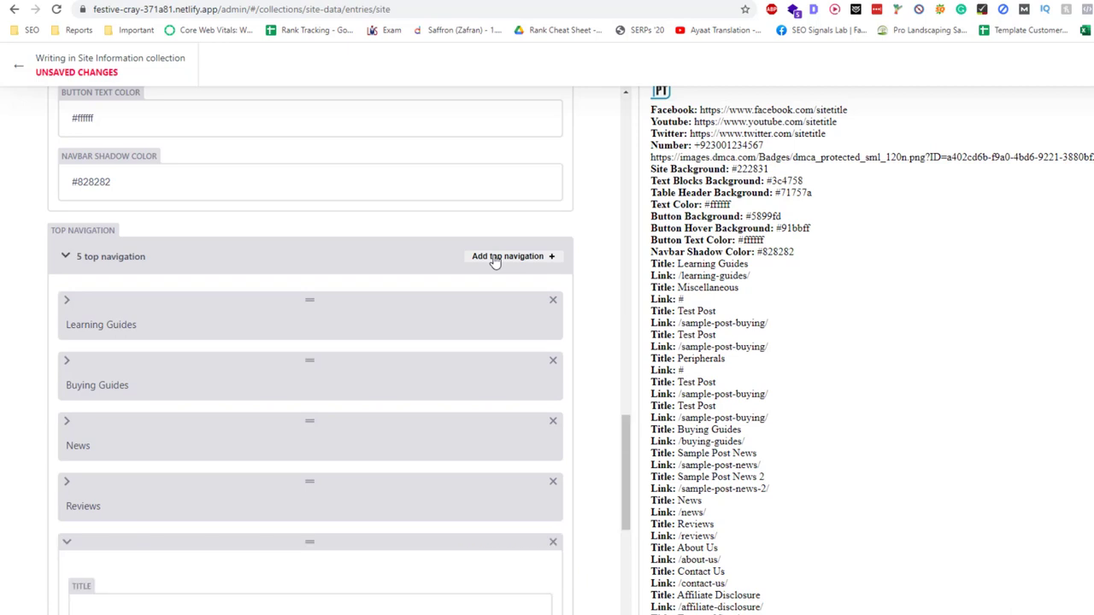
scroll(445, 356, "down", 3)
left_click(383, 342)
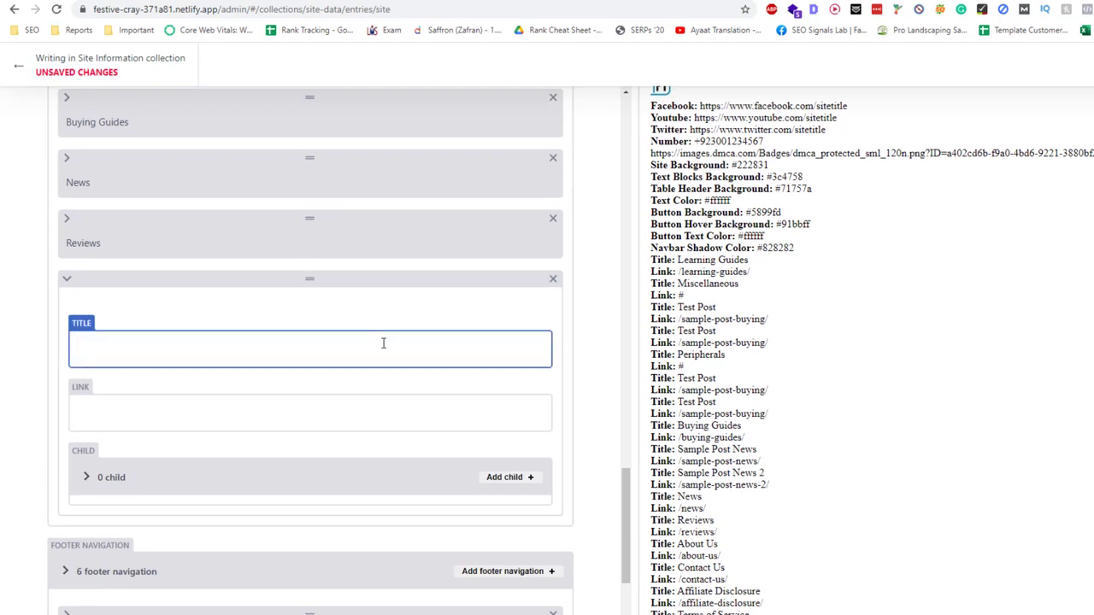
type("T")
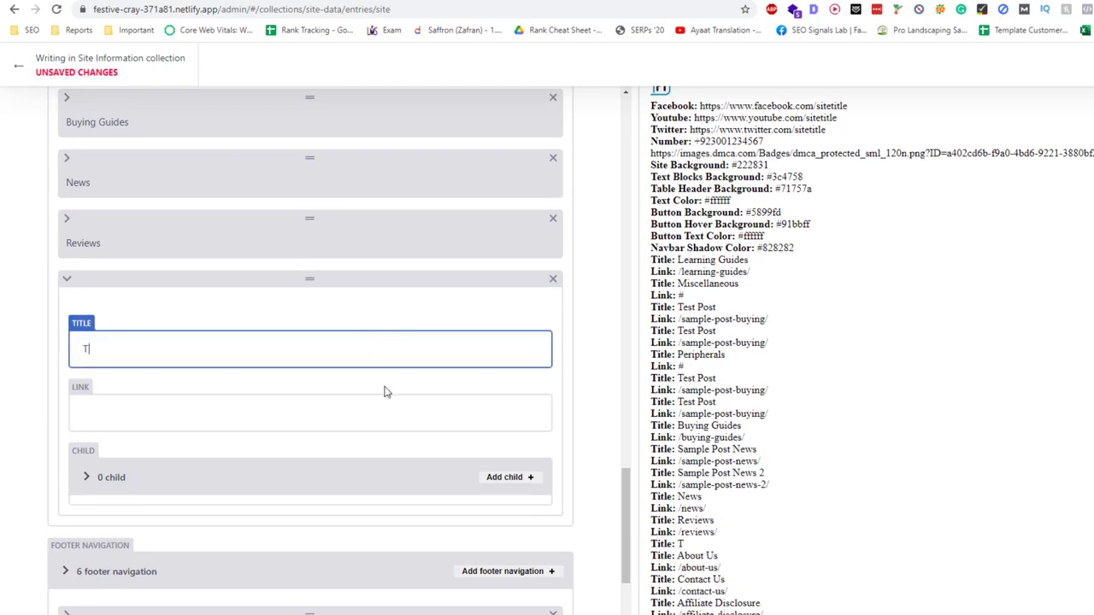
type("est Guides")
Open the public Reviews page and copy the "reviews" slug from its address
left_click(379, 415)
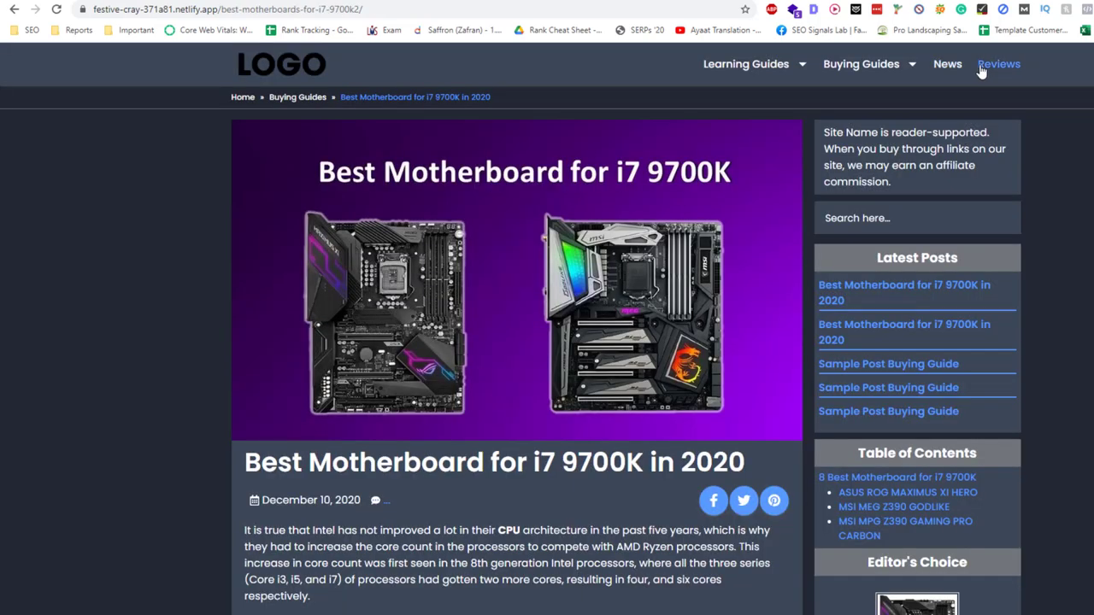
left_click(997, 64)
left_click_drag(285, 9, 240, 8)
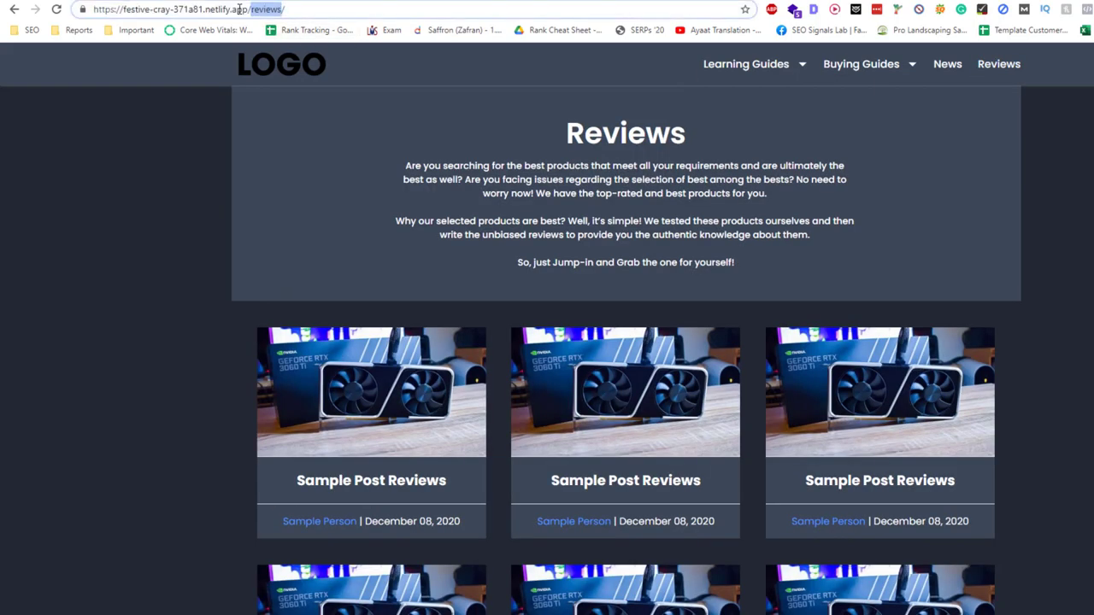
key("ctrl+c")
key("alt+Tab")
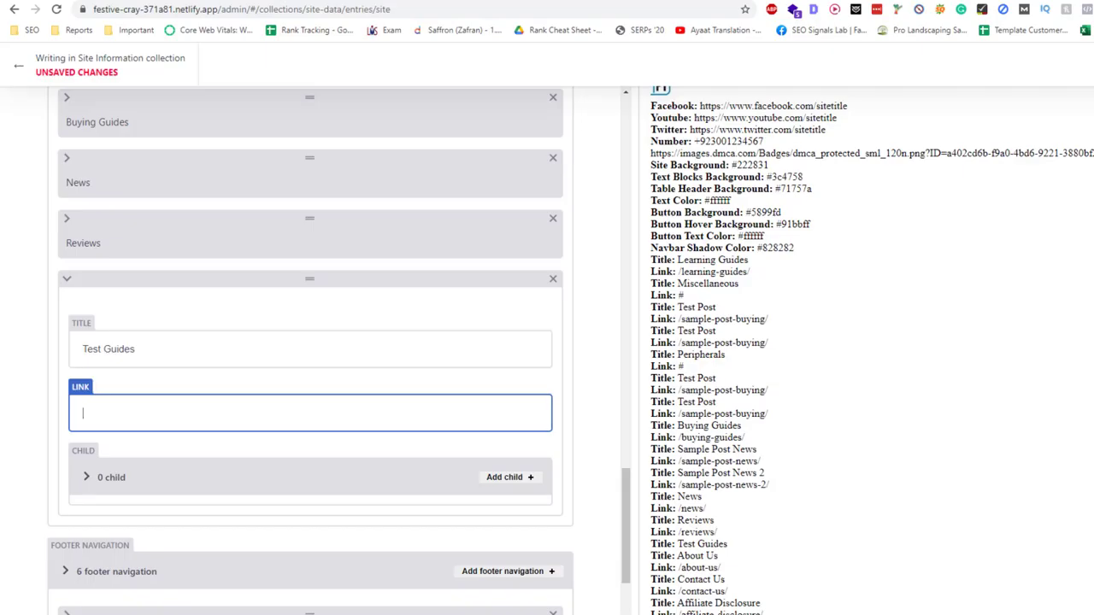
Check the link format of the Reviews navigation item and set the Test Guides link to /test-guides/
left_click(65, 222)
scroll(4, 458, "down", 2)
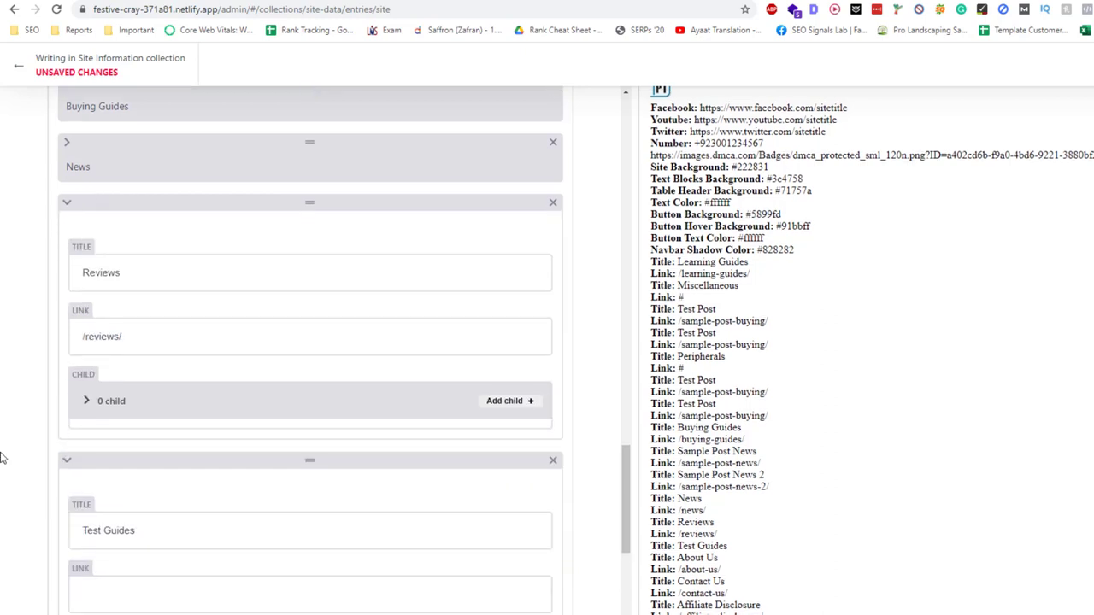
left_click(107, 470)
type("/test-guides/")
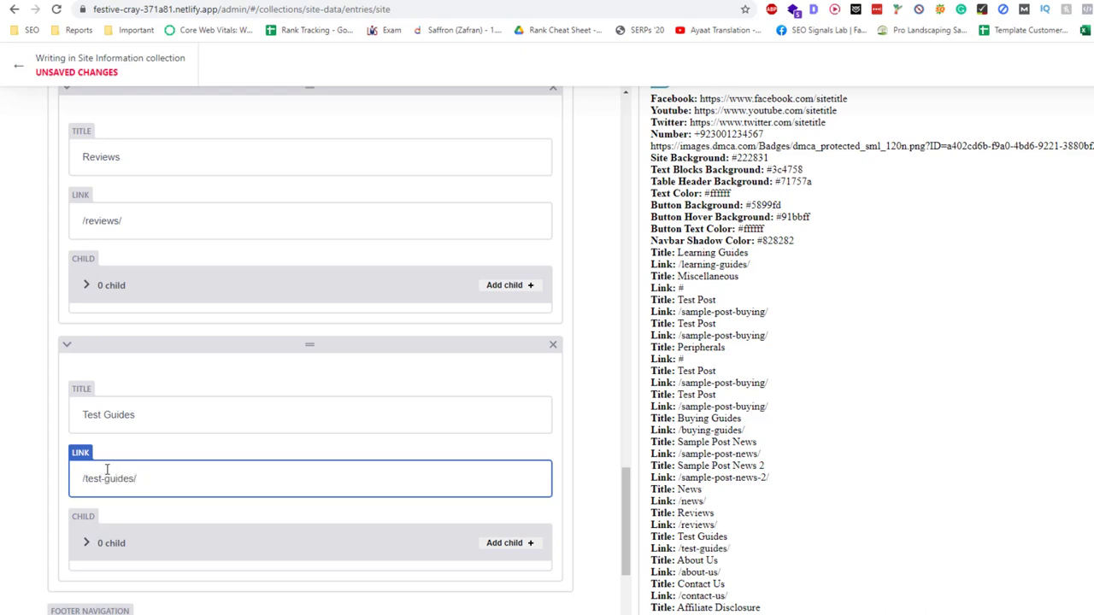
Add a child item under Test Guides with the title "Test" and the link /test, referring to the dropdown menus on the public site
scroll(253, 420, "down", 2)
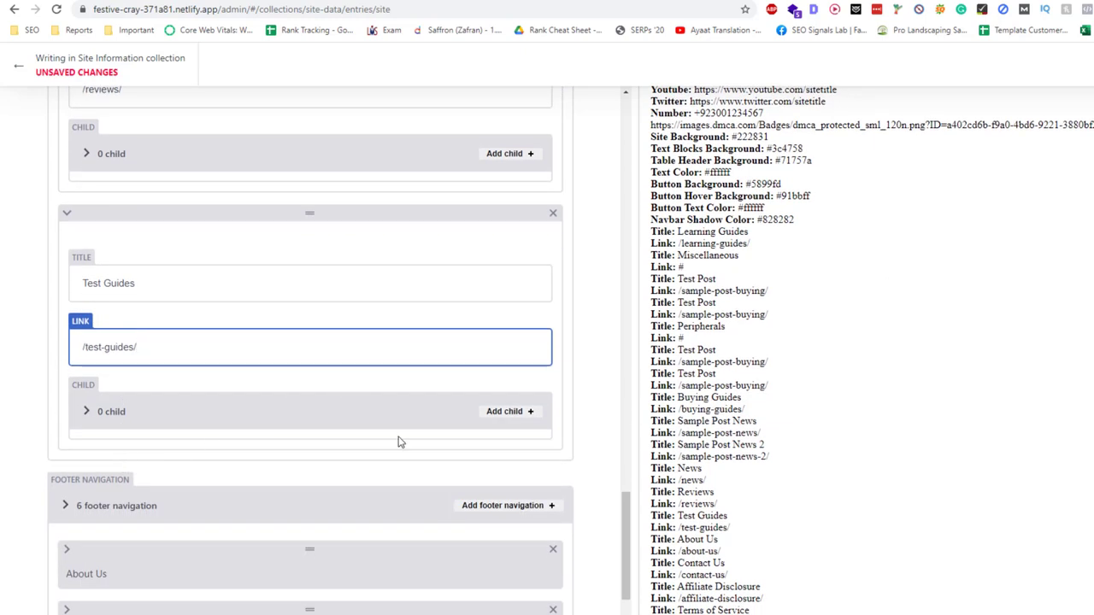
left_click(503, 412)
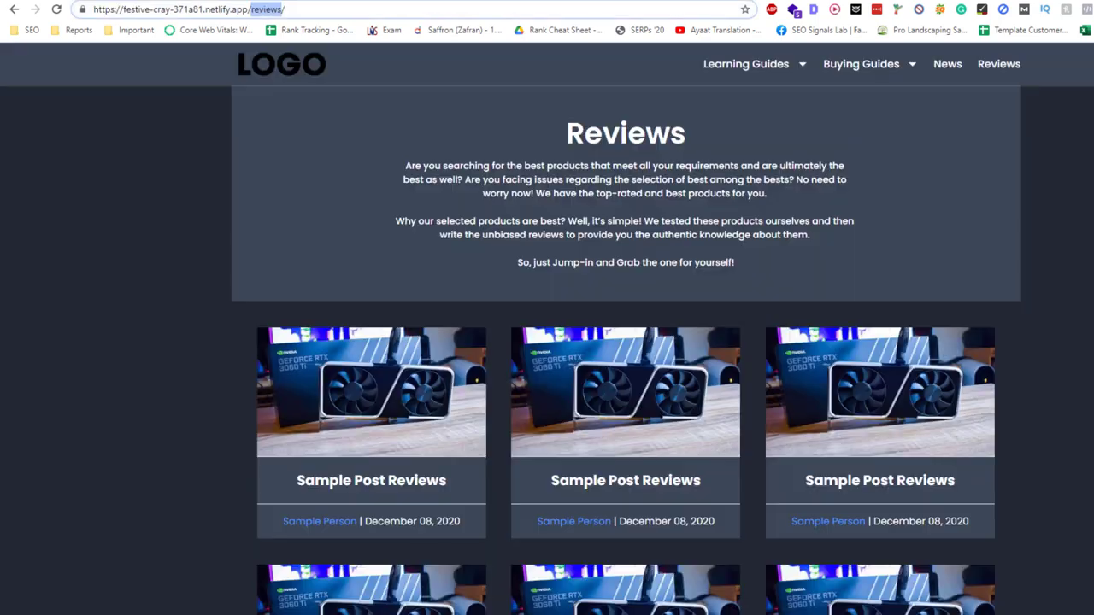
mouse_move(803, 79)
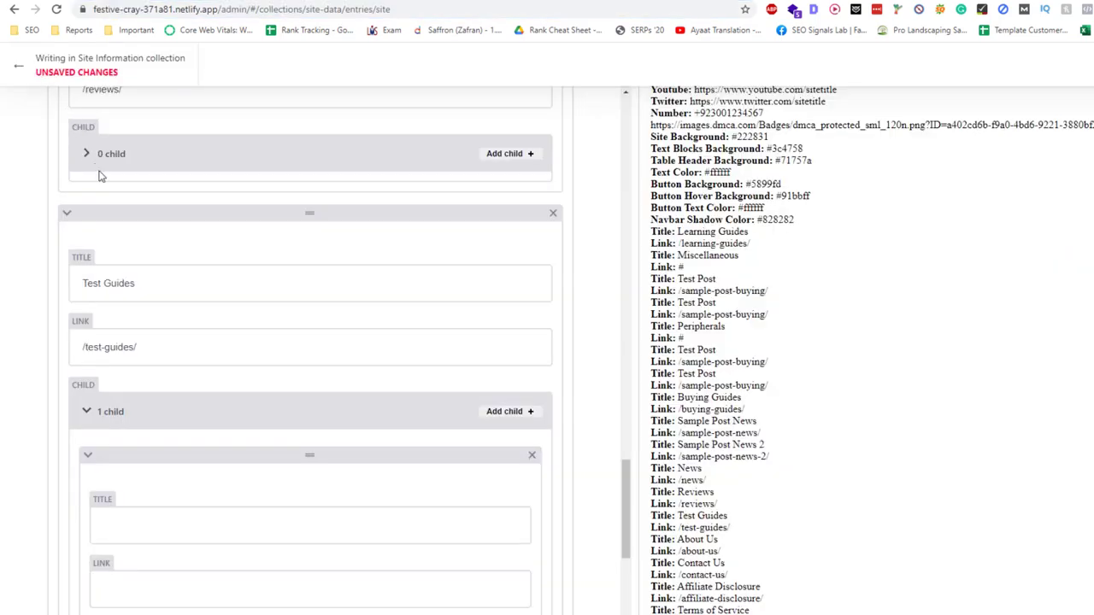
scroll(97, 176, "down", 3)
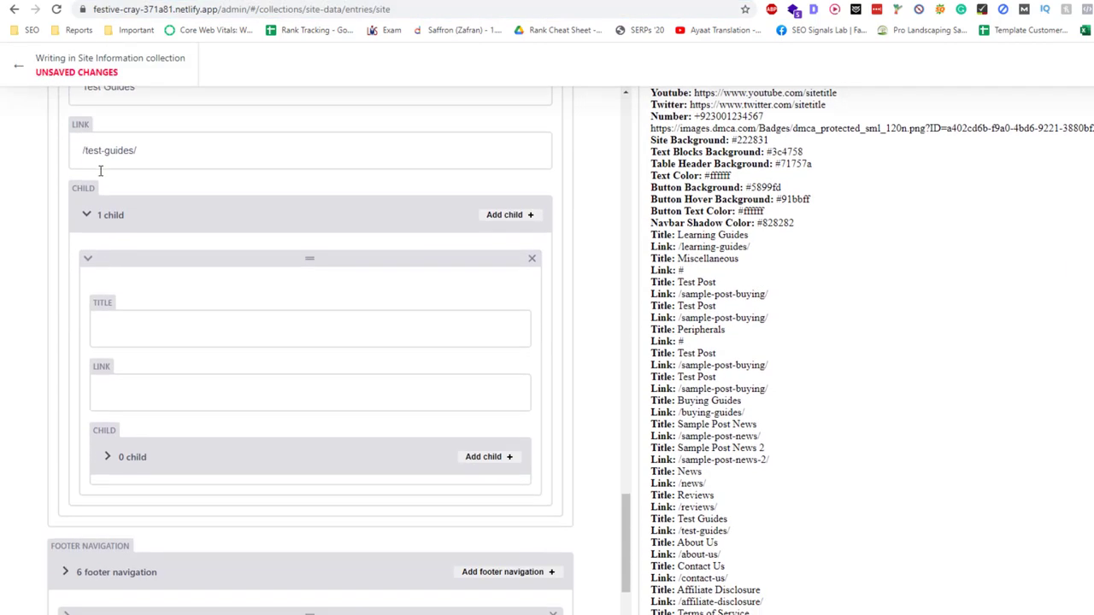
left_click(170, 320)
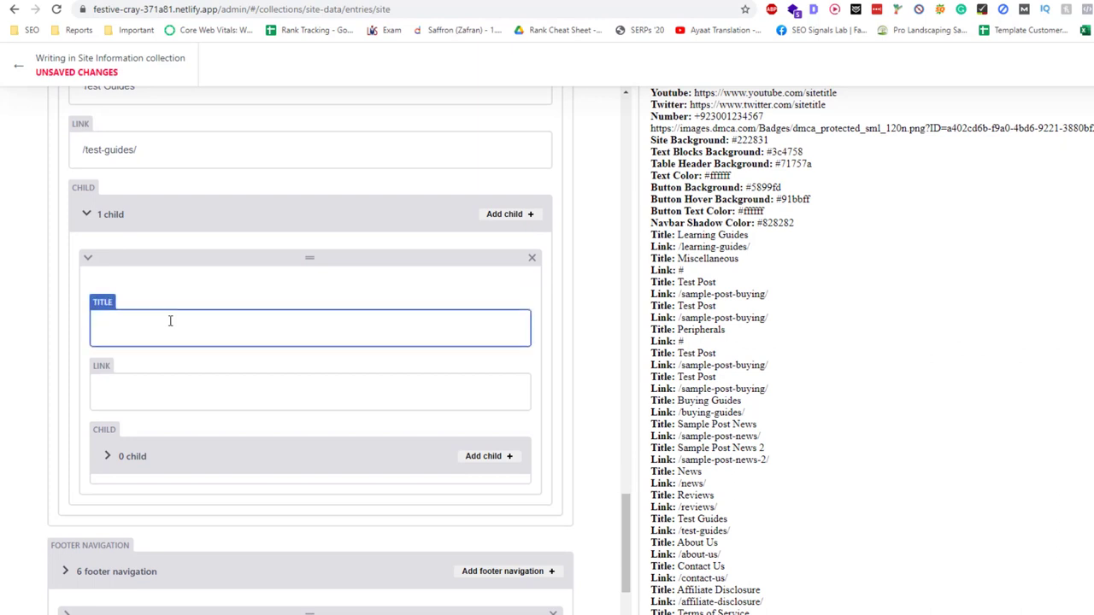
type("Test")
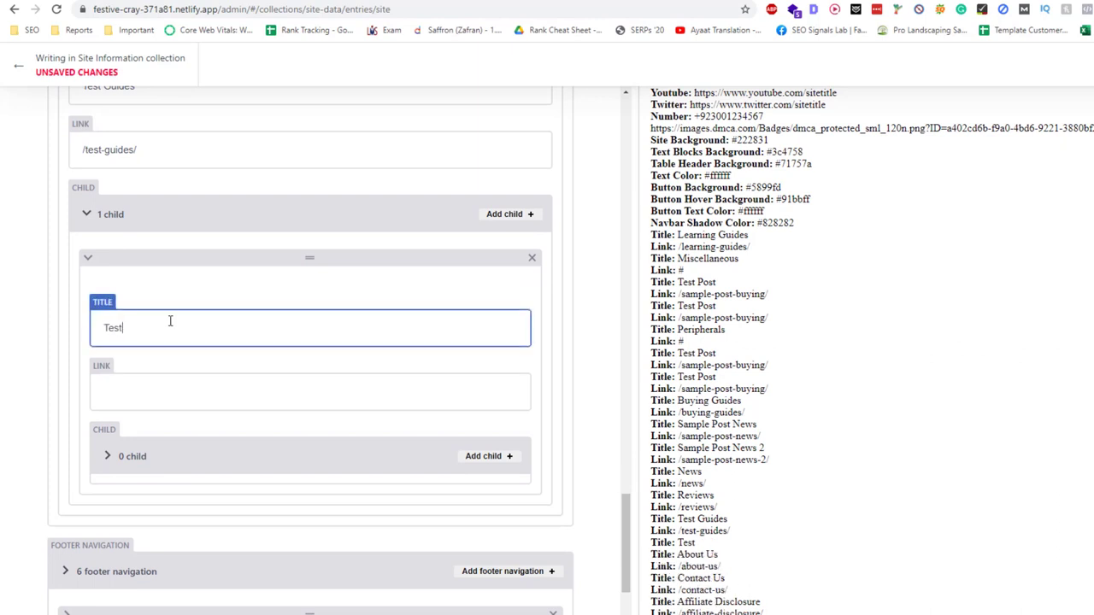
left_click(164, 394)
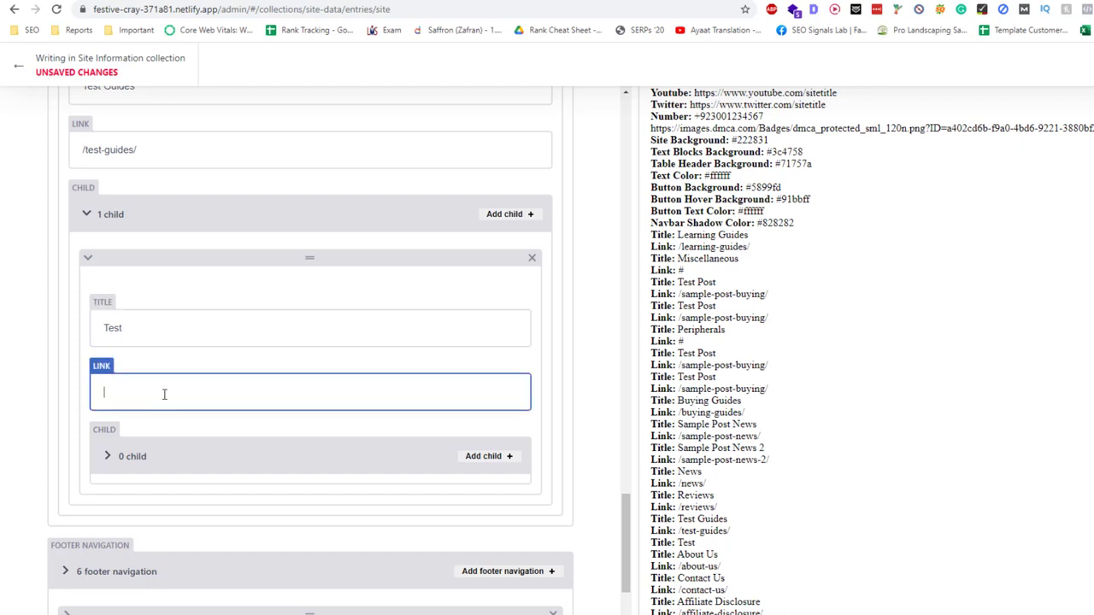
type("/test")
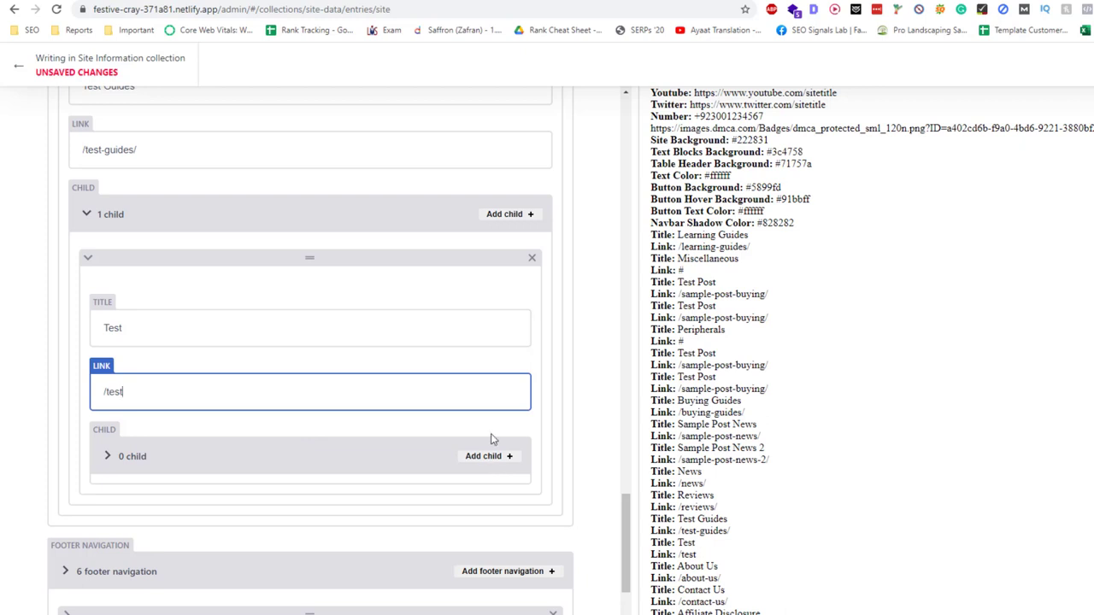
Add a nested child under the Test item with both its title and link set to "Test"
left_click(484, 456)
scroll(492, 467, "down", 2)
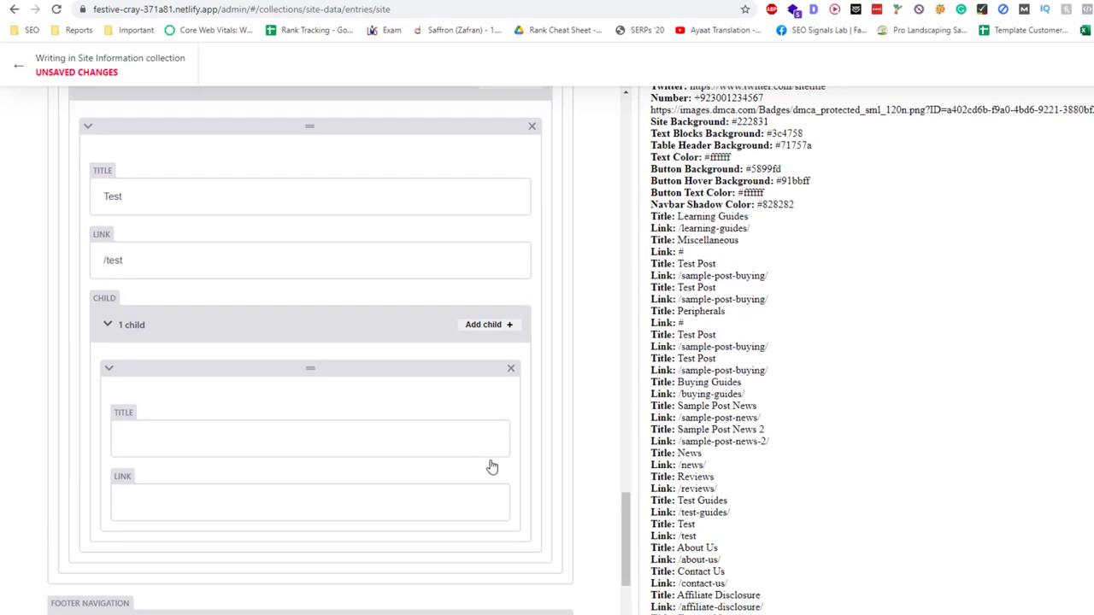
left_click(453, 427)
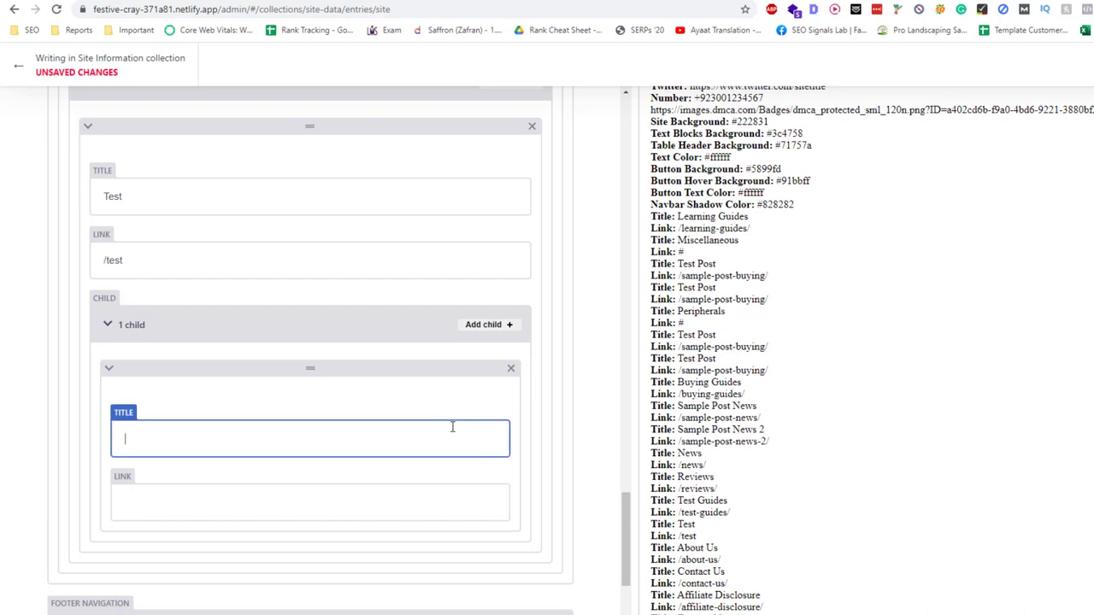
type("Test")
left_click(388, 505)
type("/test")
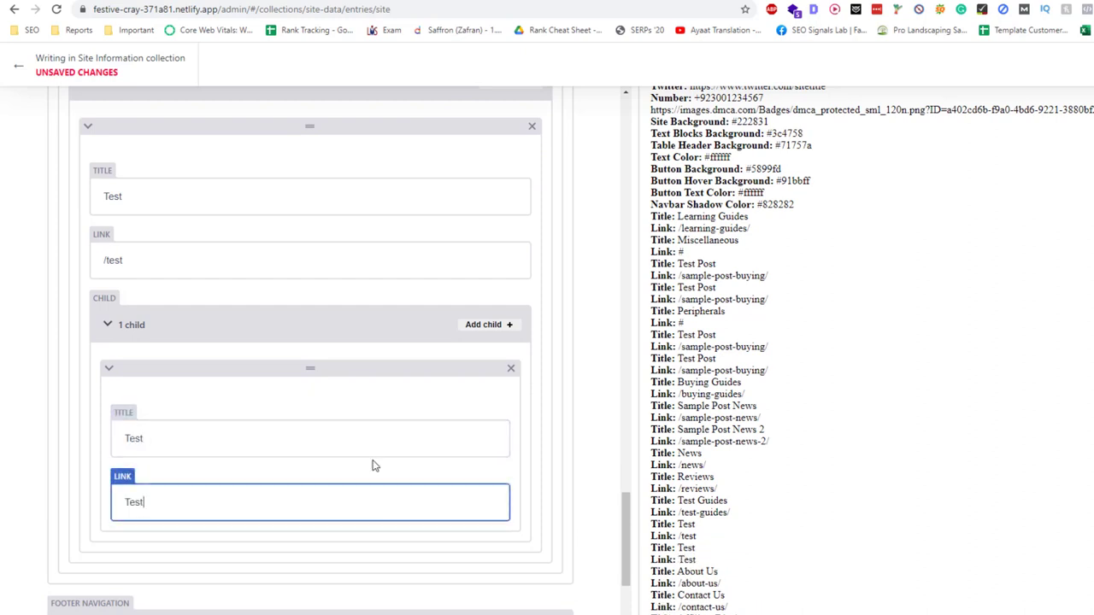
scroll(364, 433, "up", 2)
scroll(364, 436, "down", 4)
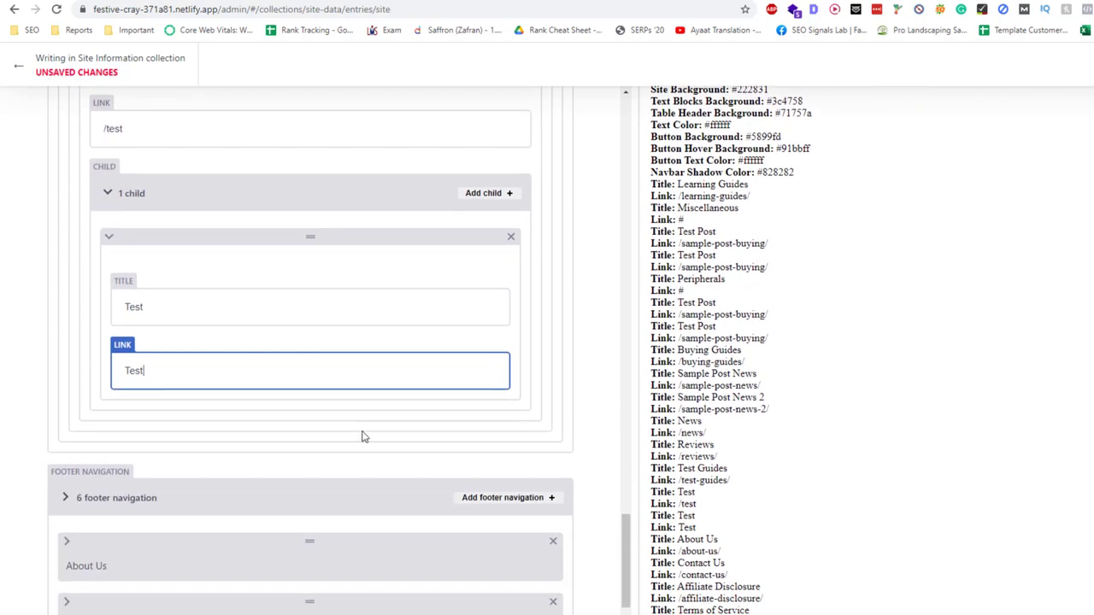
scroll(186, 402, "down", 2)
scroll(186, 402, "up", 5)
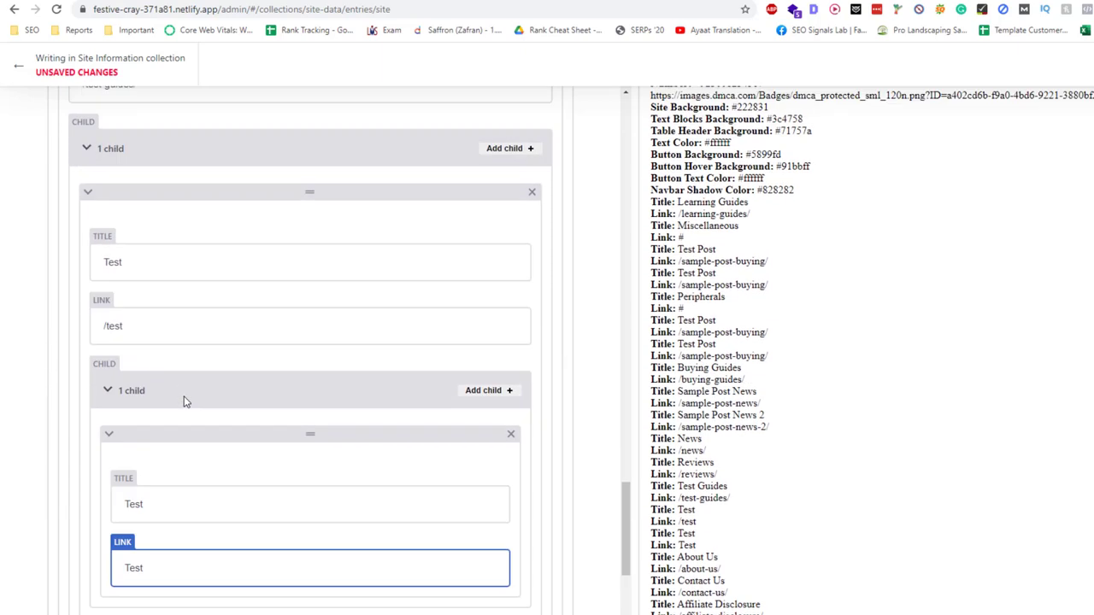
Compare the Footer Navigation section with the footer links of the Reviews page and expand its About Us entry
scroll(422, 343, "down", 7)
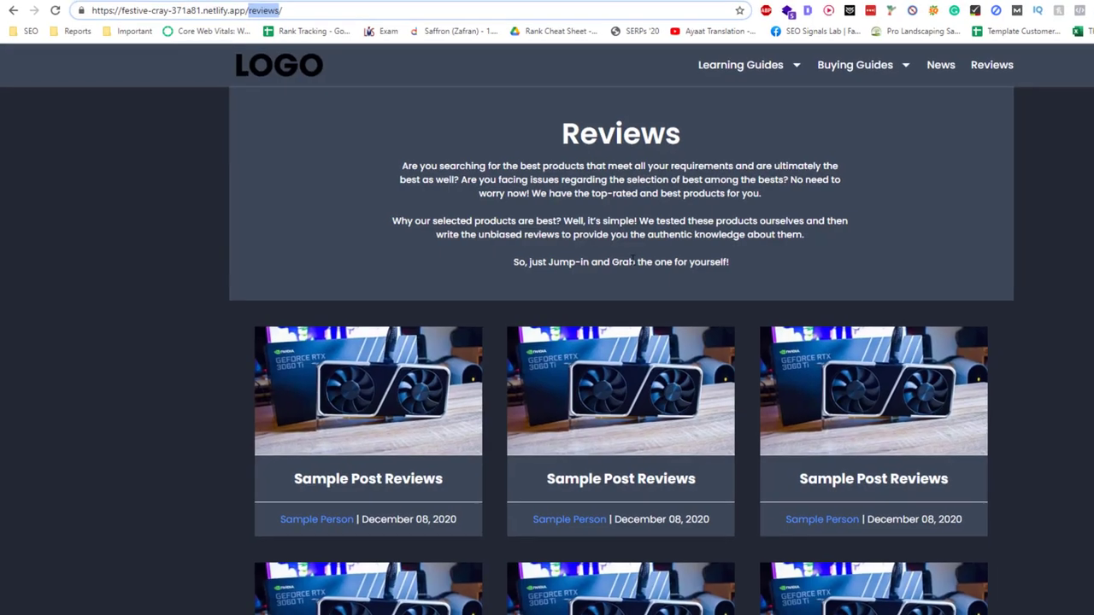
scroll(793, 523, "down", 4)
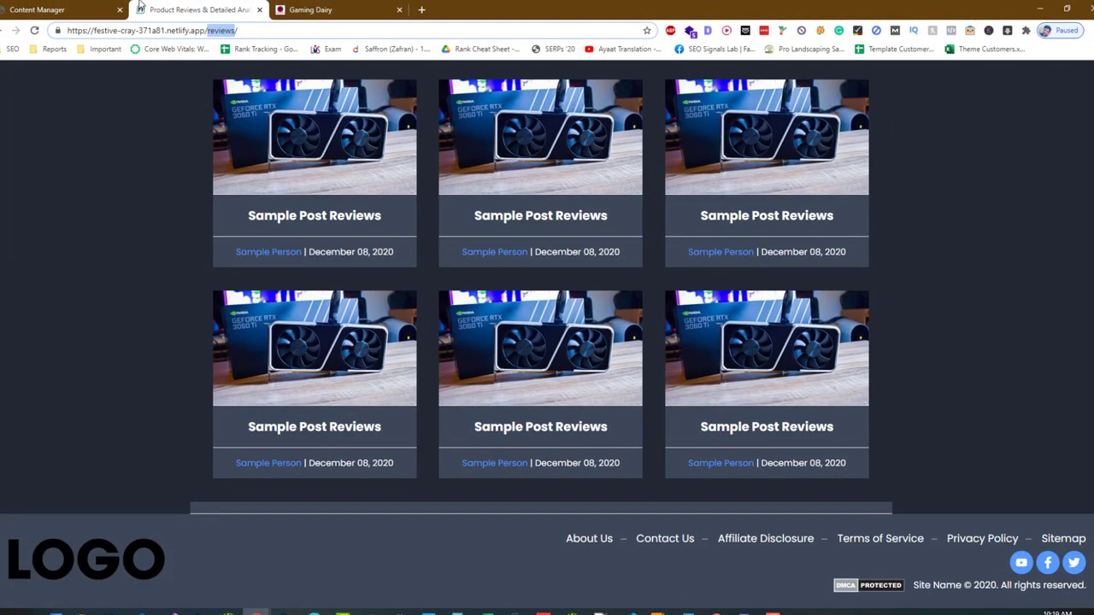
left_click(38, 9)
left_click(43, 285)
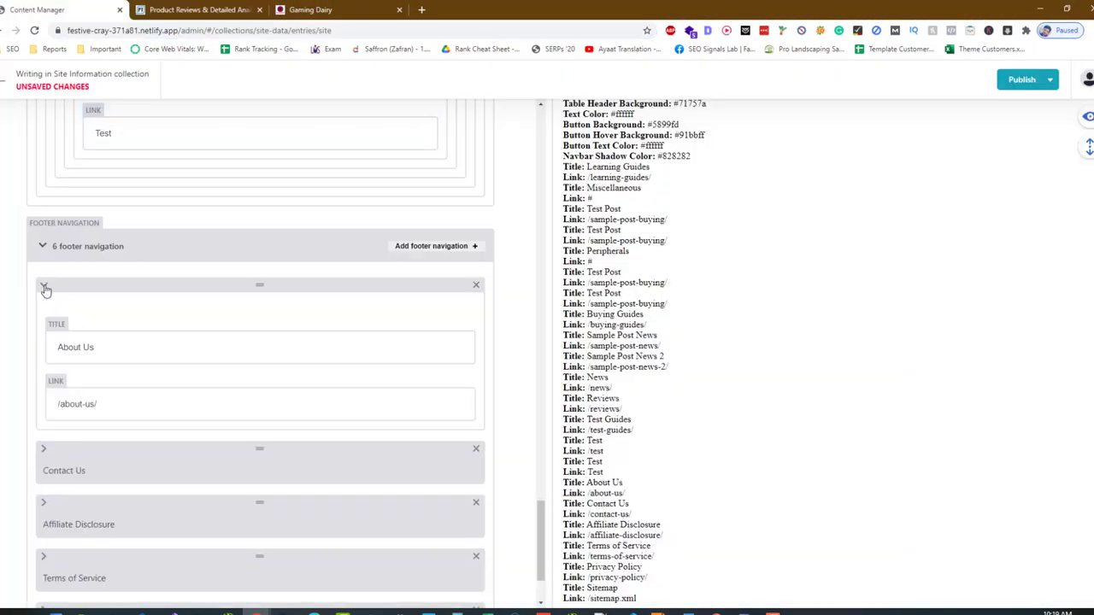
Collapse the About Us footer entry and compare the footer navigation items with the footer links on the public Reviews page
left_click(43, 286)
left_click(197, 9)
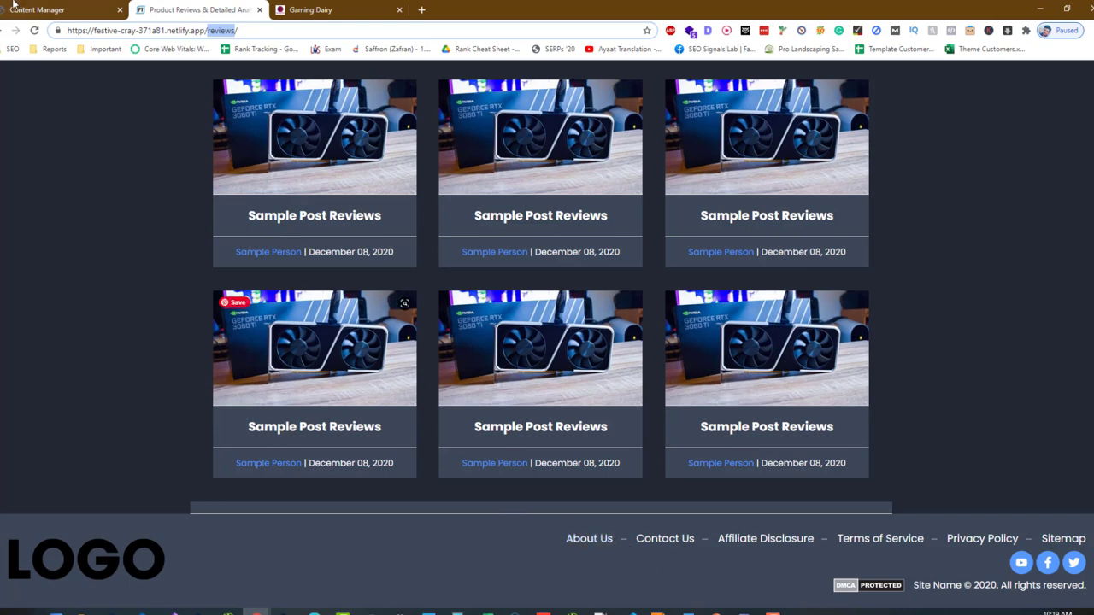
left_click(38, 10)
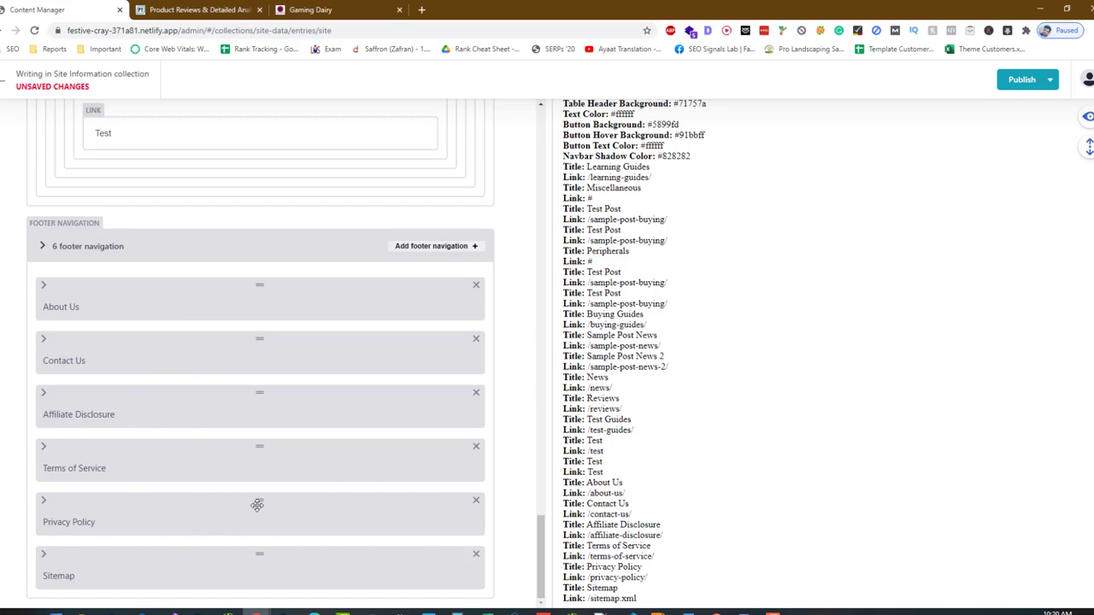
left_click(41, 557)
Review the edited site information back up to the Site Name and publish the changes immediately
scroll(12, 530, "up", 10)
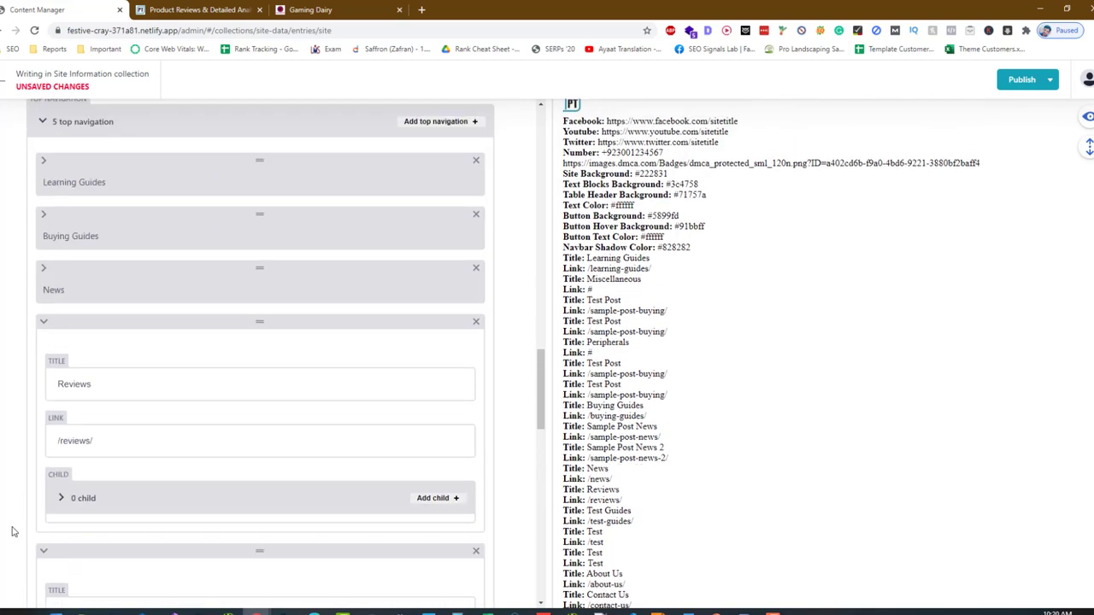
scroll(12, 532, "up", 15)
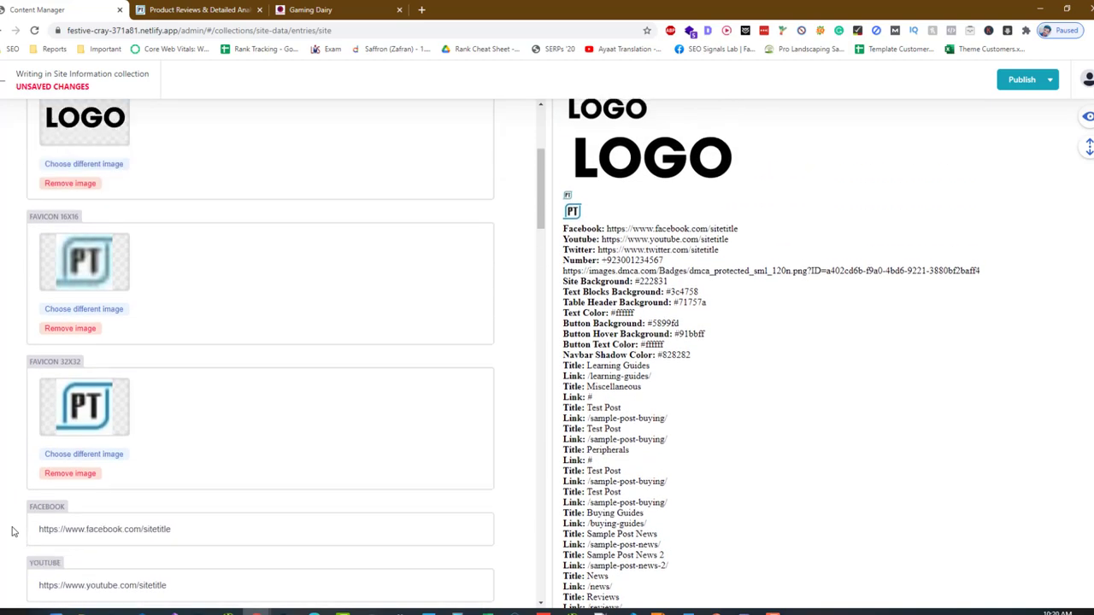
scroll(12, 532, "up", 3)
left_click(1024, 92)
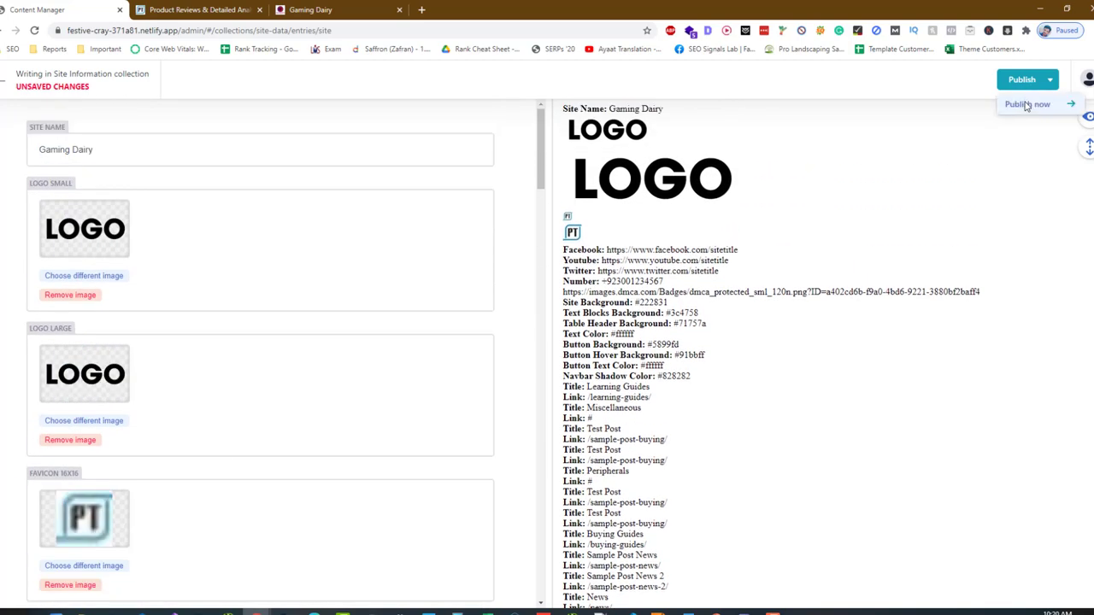
left_click(1029, 104)
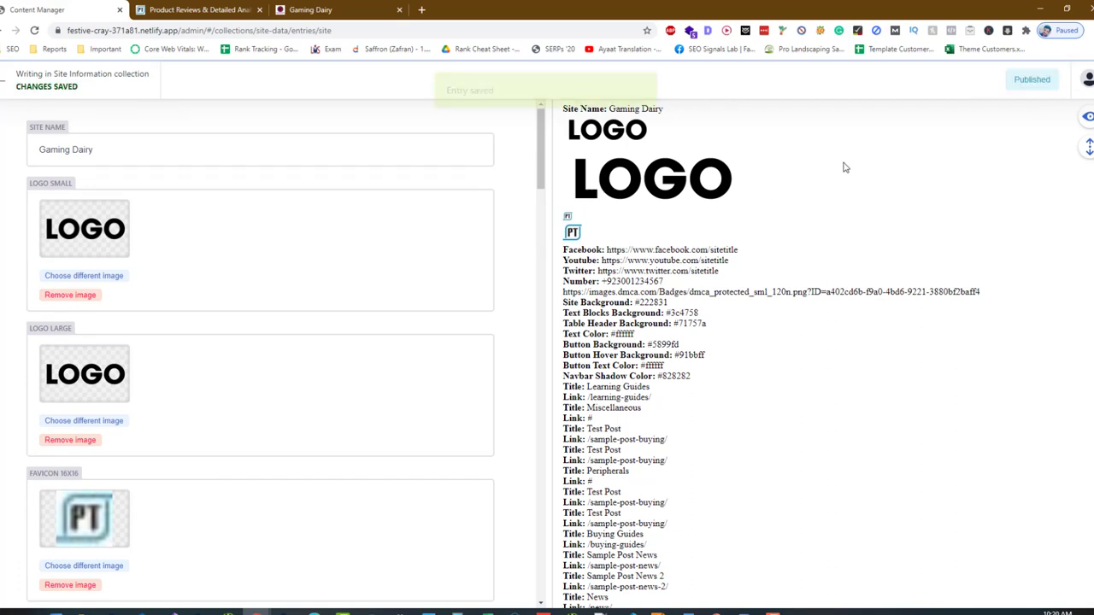
Leave the Site Information entry and open the Index Page entry of the Index Page collection for editing
left_click(117, 95)
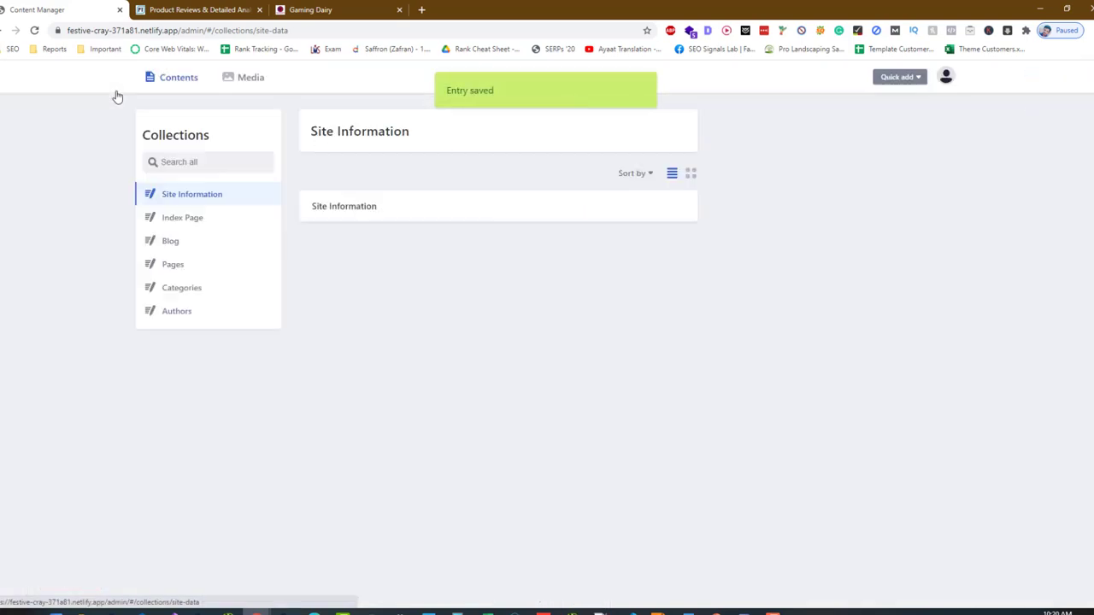
left_click(189, 220)
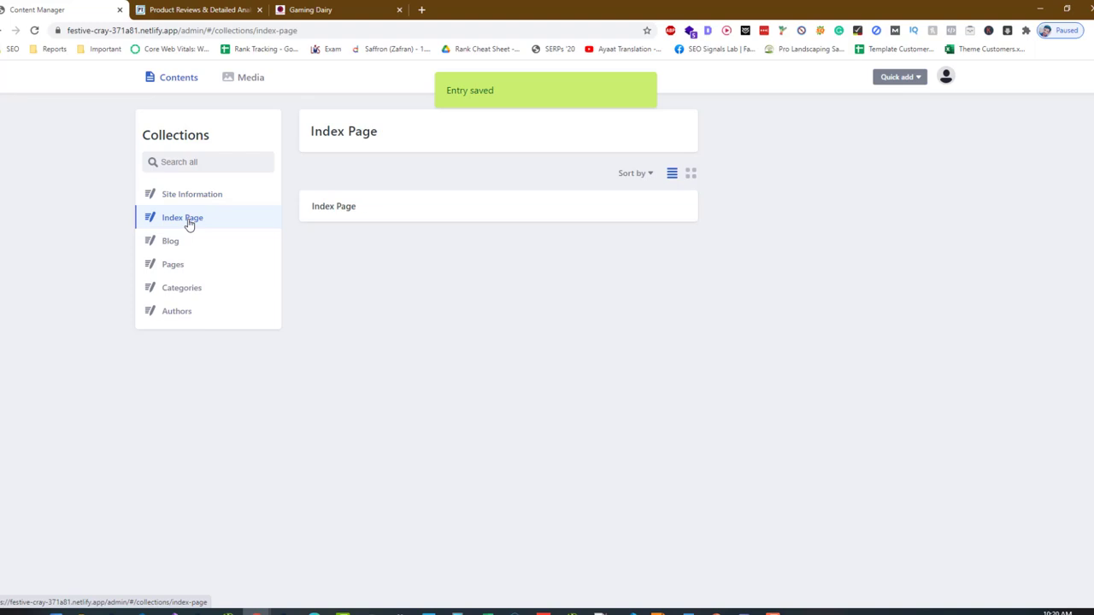
left_click(381, 219)
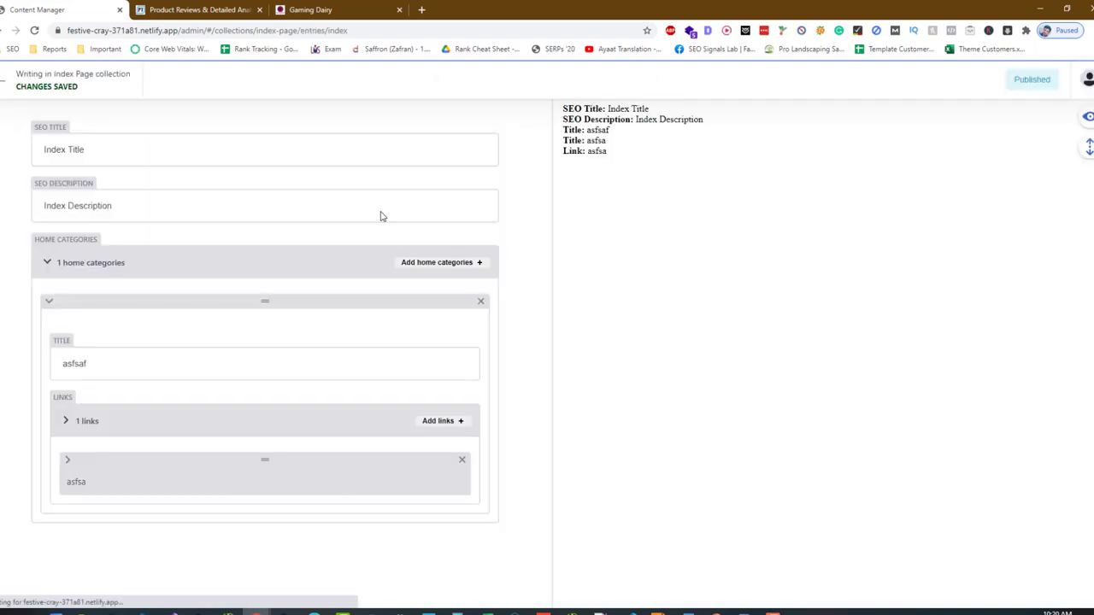
Examine the public homepage's SEO title and description and the Categories section above its footer
left_click(198, 9)
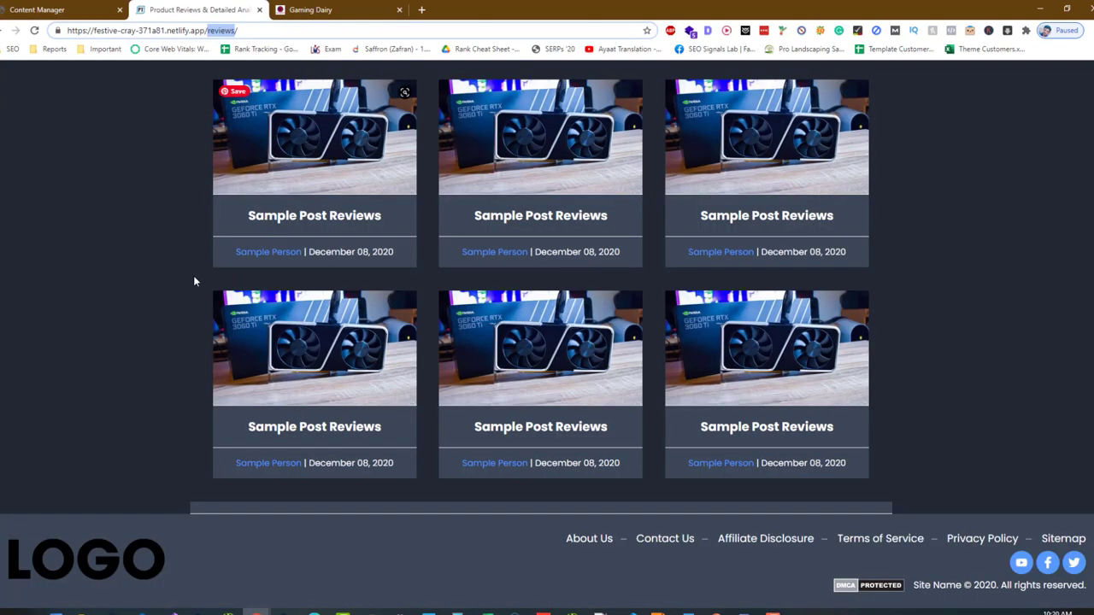
key("Return")
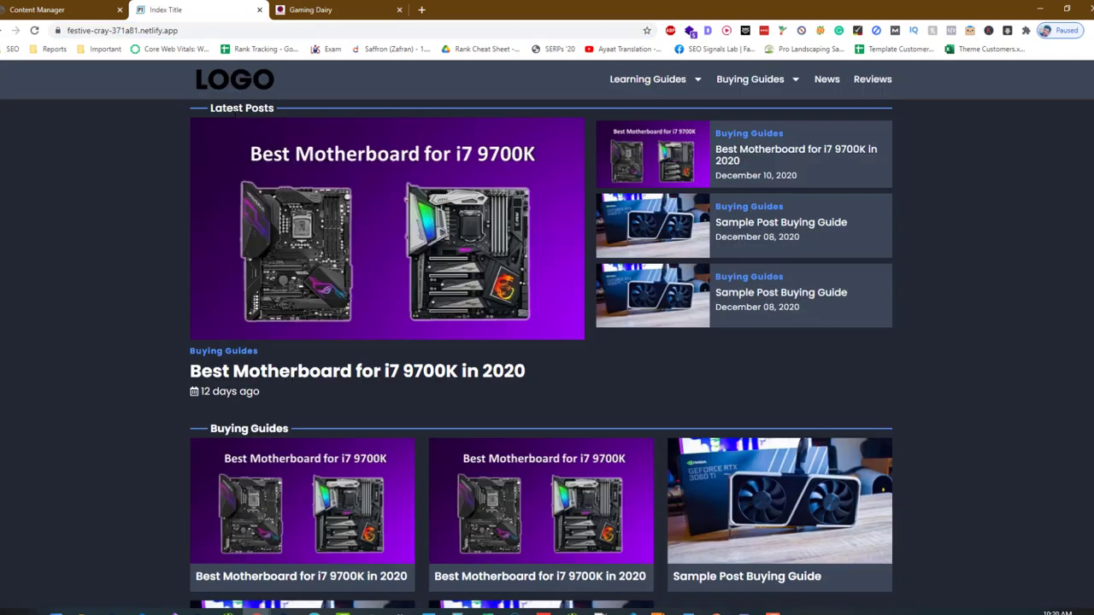
left_click(708, 30)
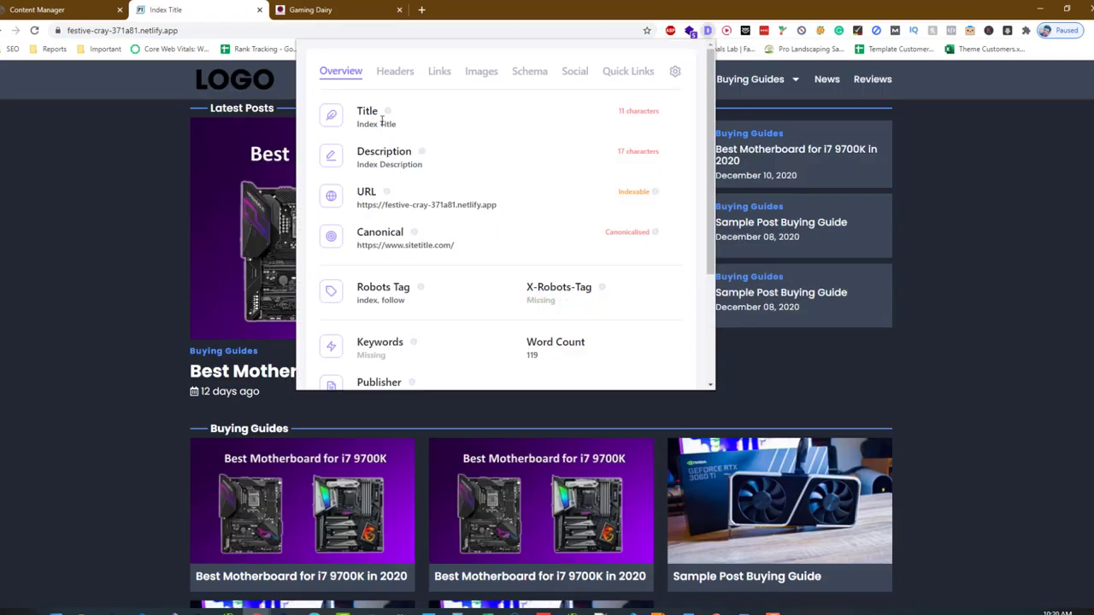
left_click(117, 220)
scroll(116, 220, "down", 15)
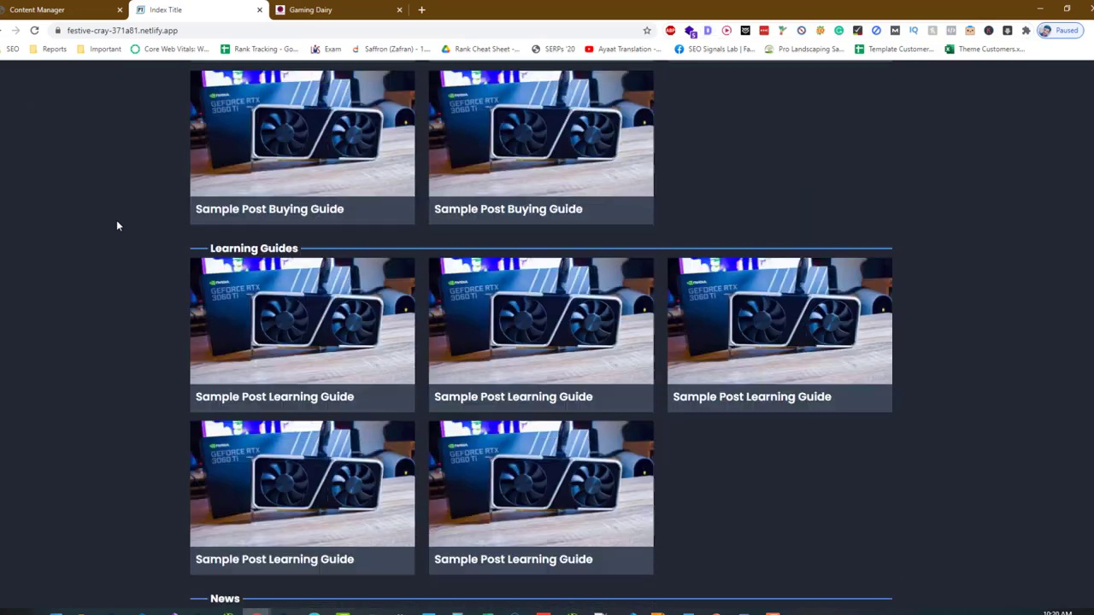
scroll(118, 225, "down", 3)
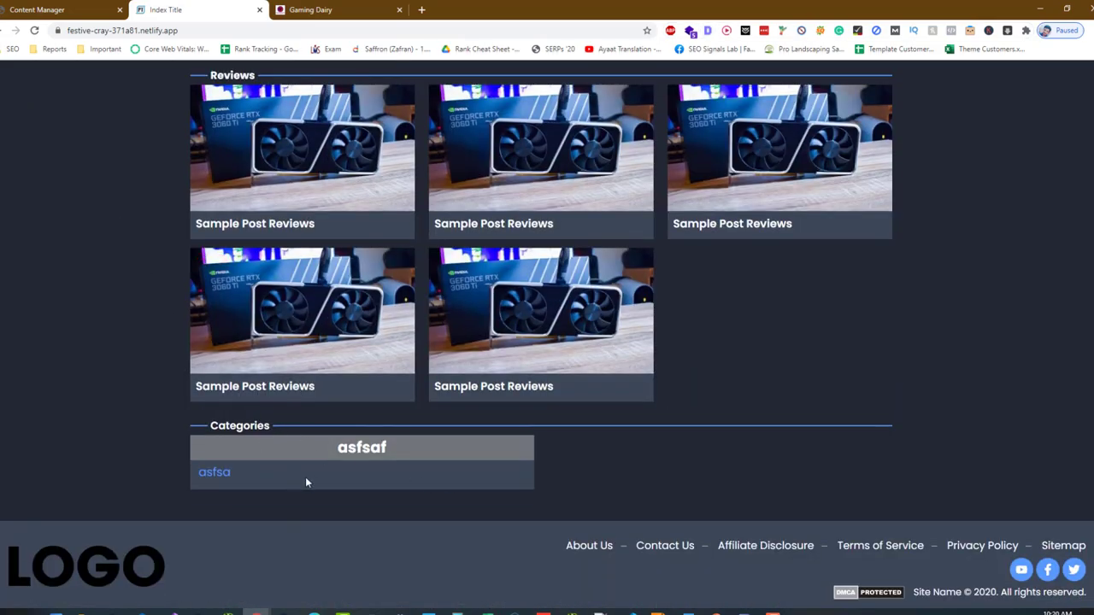
Retitle the existing home category "Buying Guides" and the link inside it "Best Buying Guides for XYZ"
key("ctrl+shift+Tab")
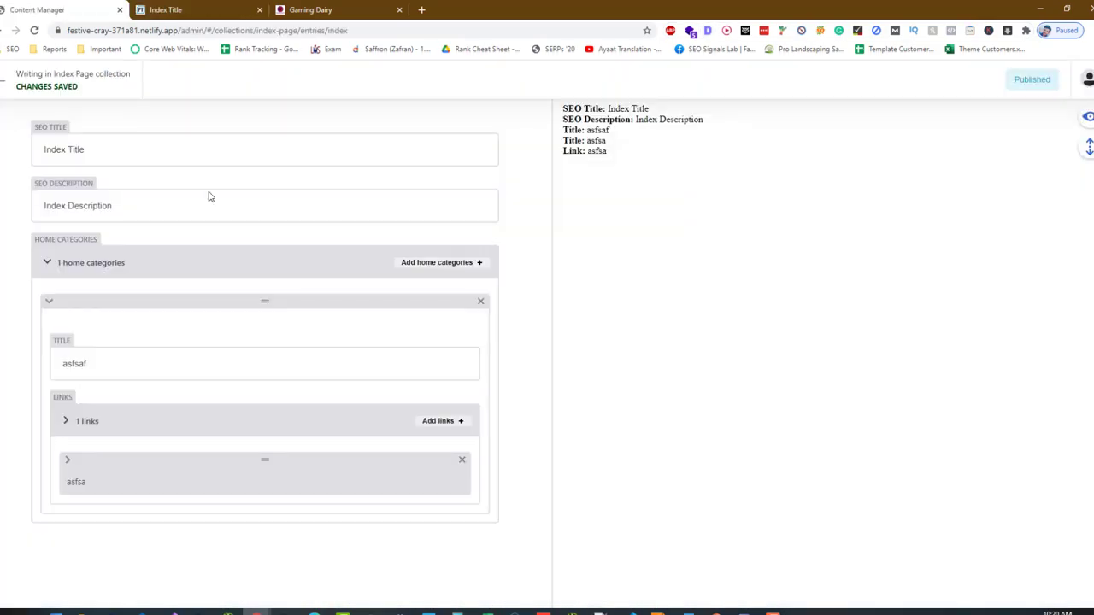
double_click(214, 359)
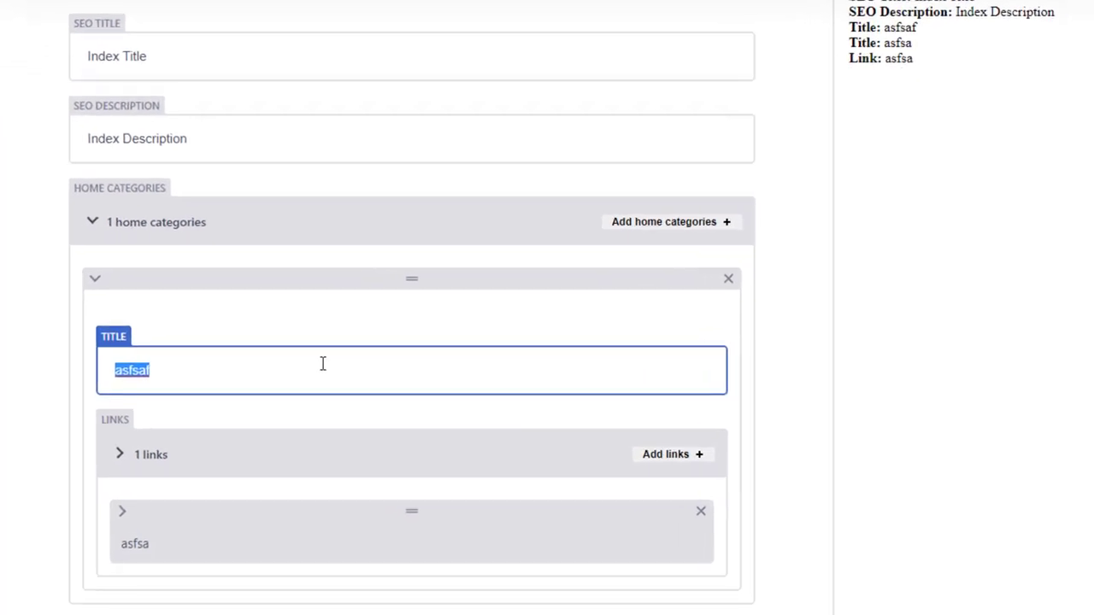
type("Buying Guides")
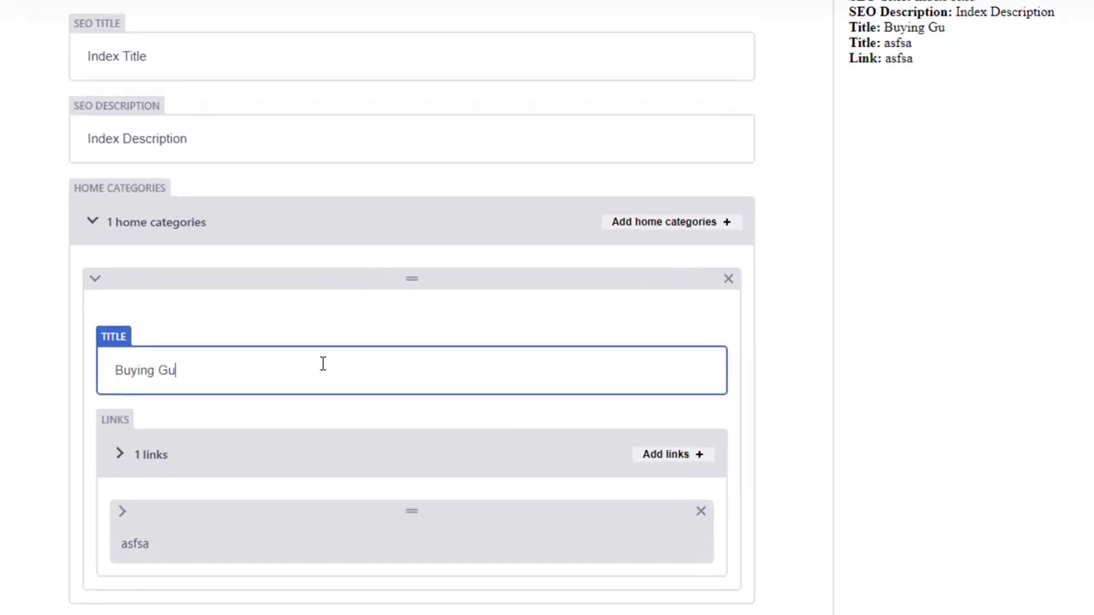
left_click(122, 512)
double_click(218, 541)
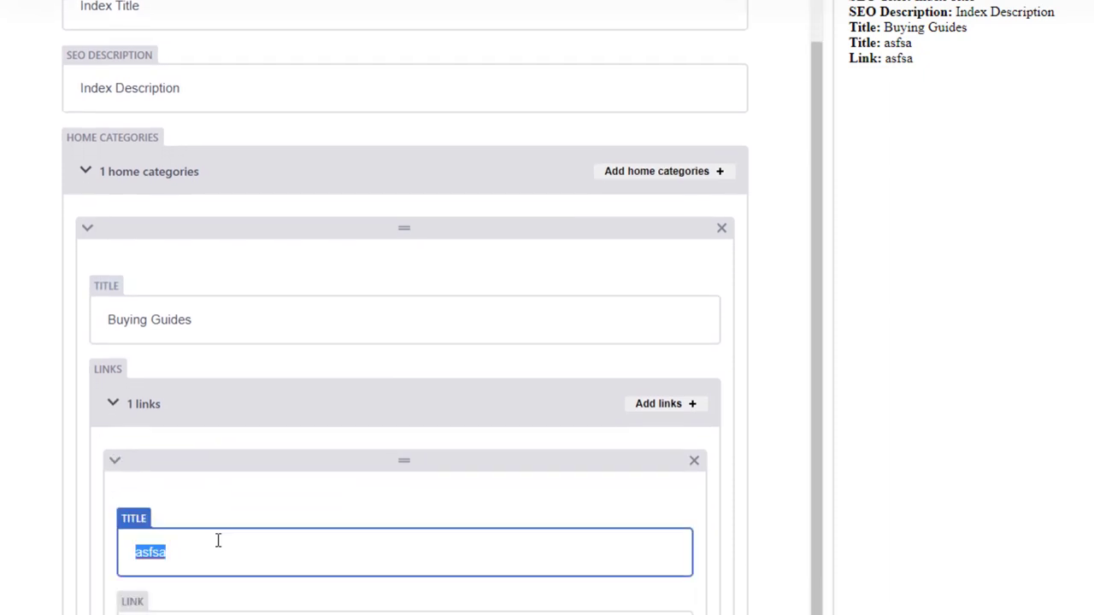
type("Best")
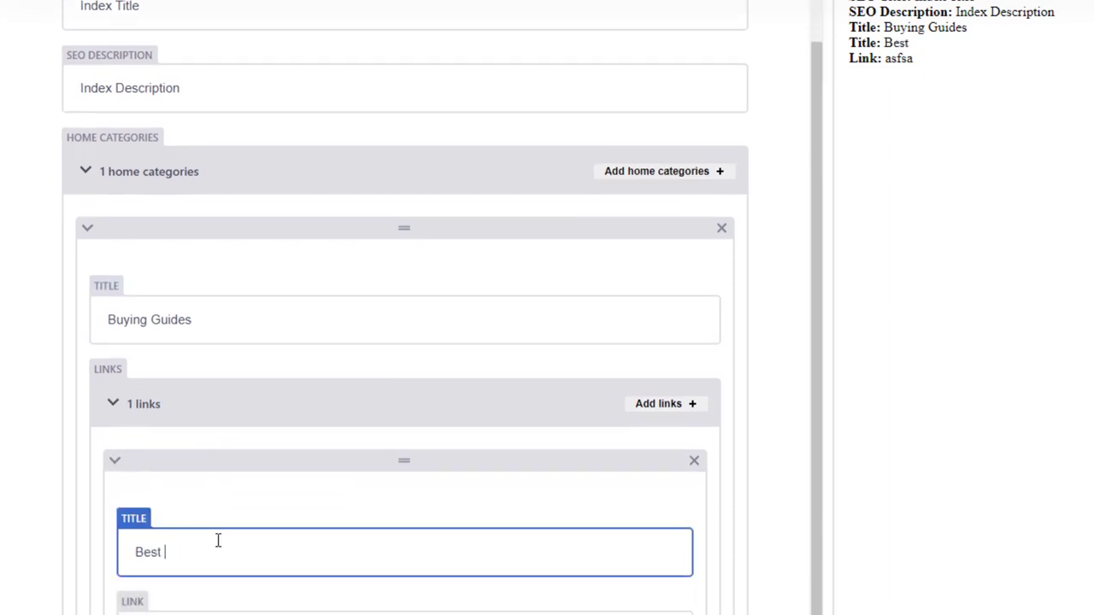
type(" Buying G")
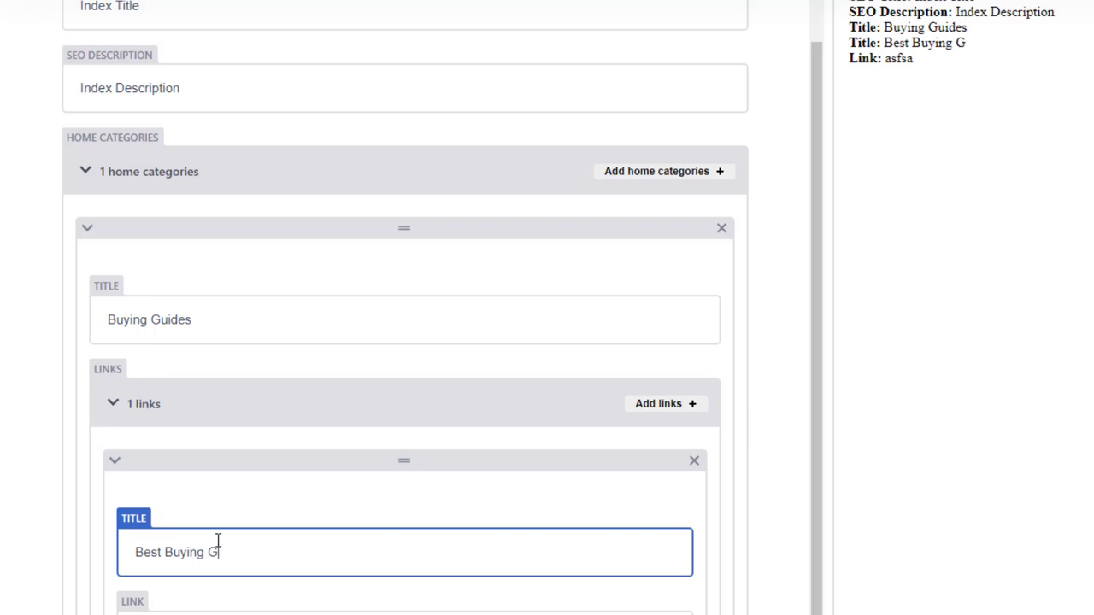
type("uides for XYZ")
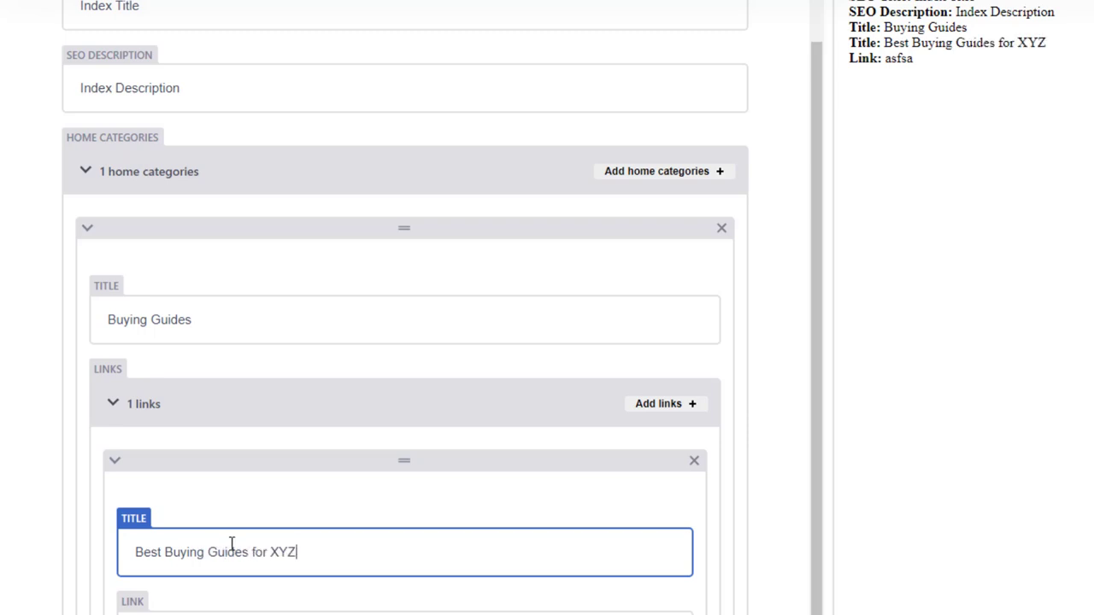
scroll(232, 545, "up", 1)
key("Tab")
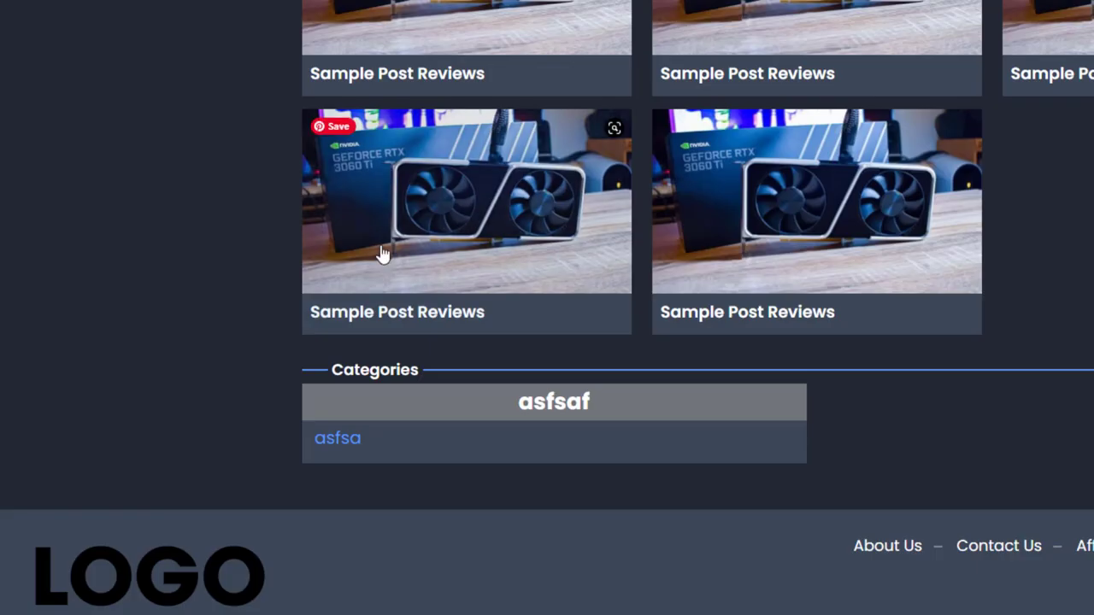
right_click(484, 171)
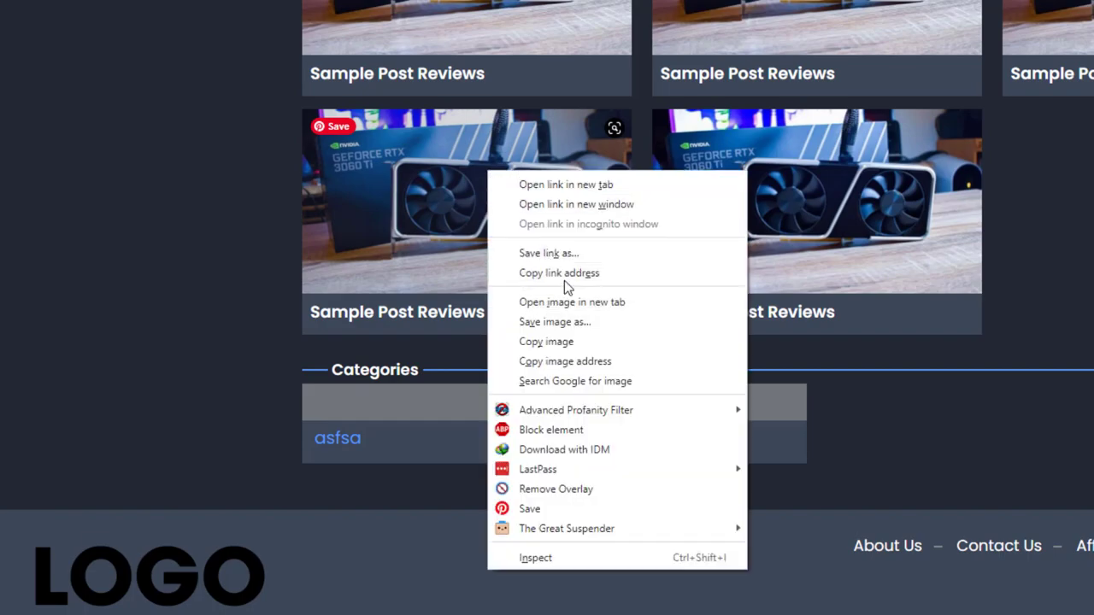
left_click(561, 276)
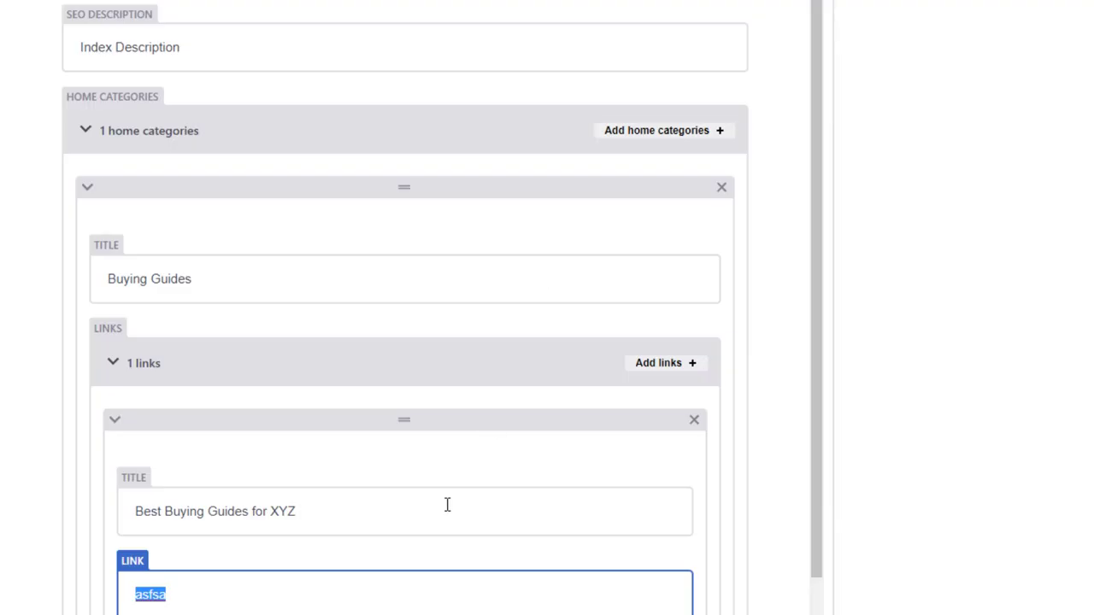
key("ctrl+v")
scroll(94, 361, "down", 1)
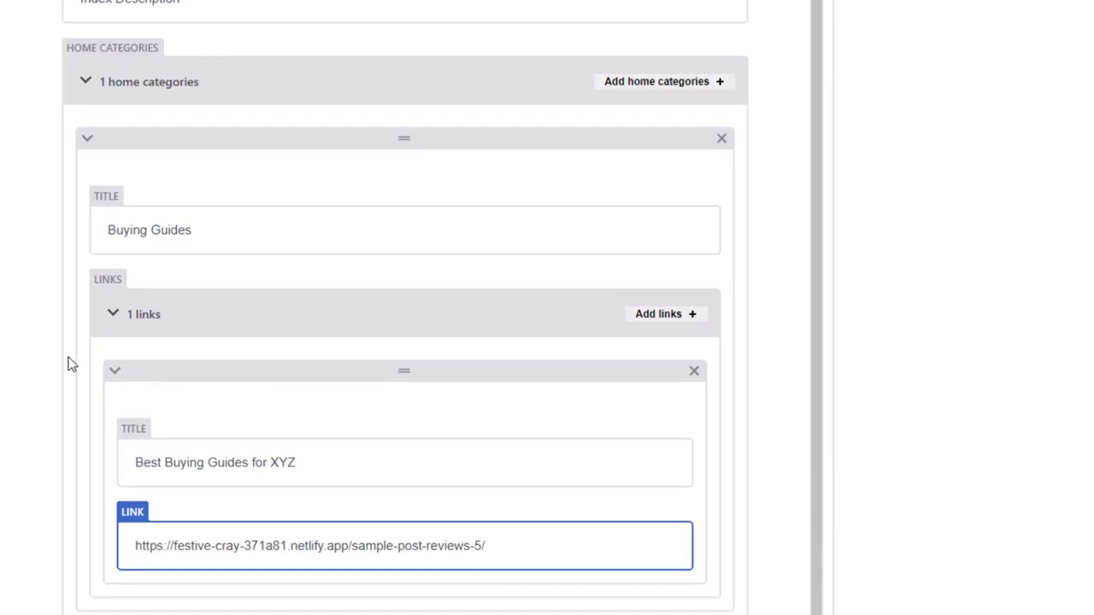
left_click(657, 316)
scroll(655, 323, "down", 3)
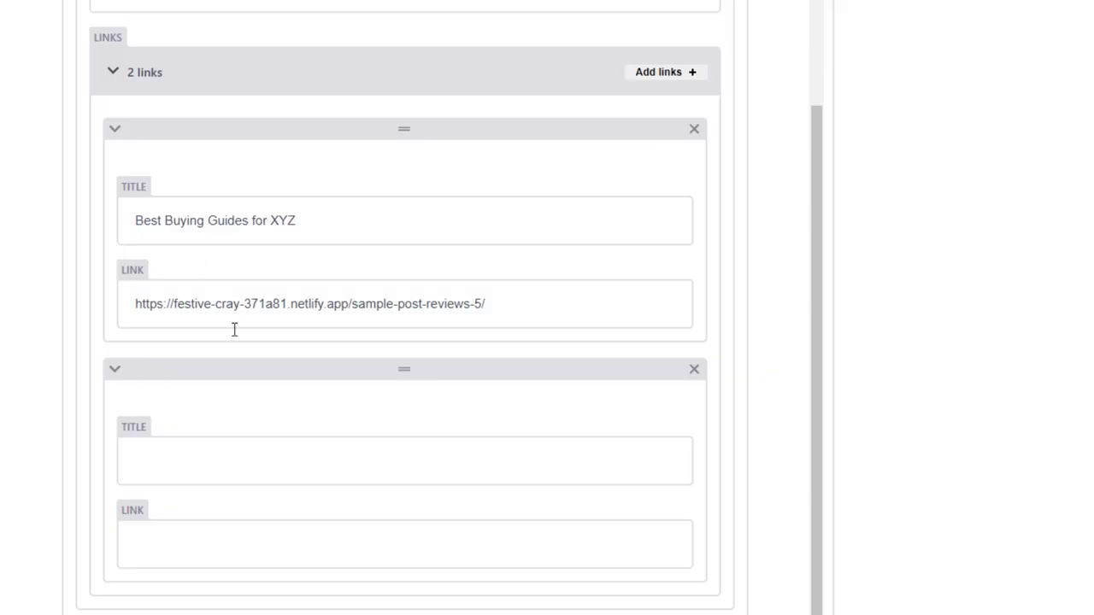
left_click(316, 447)
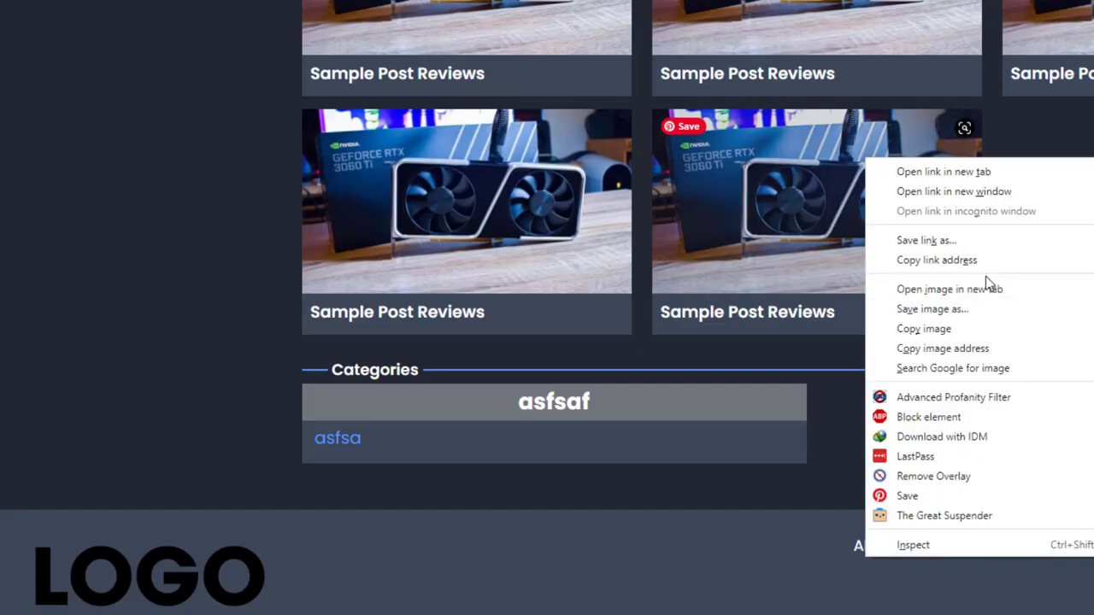
left_click(986, 251)
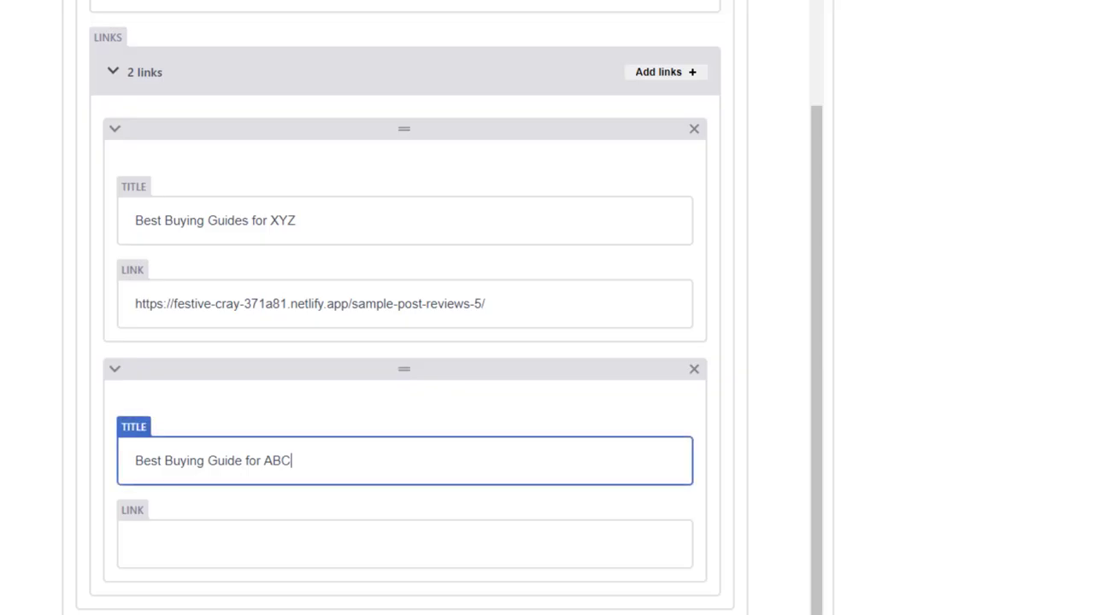
left_click(295, 547)
key("ctrl+v")
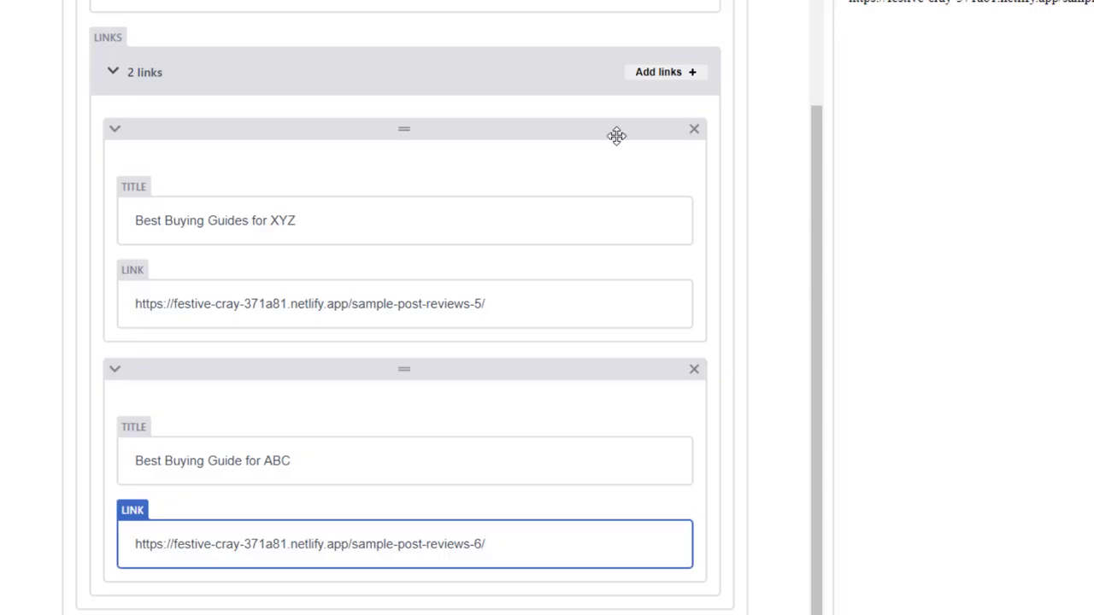
Add another home category below Buying Guides with the title "Category 2"
scroll(616, 135, "up", 2)
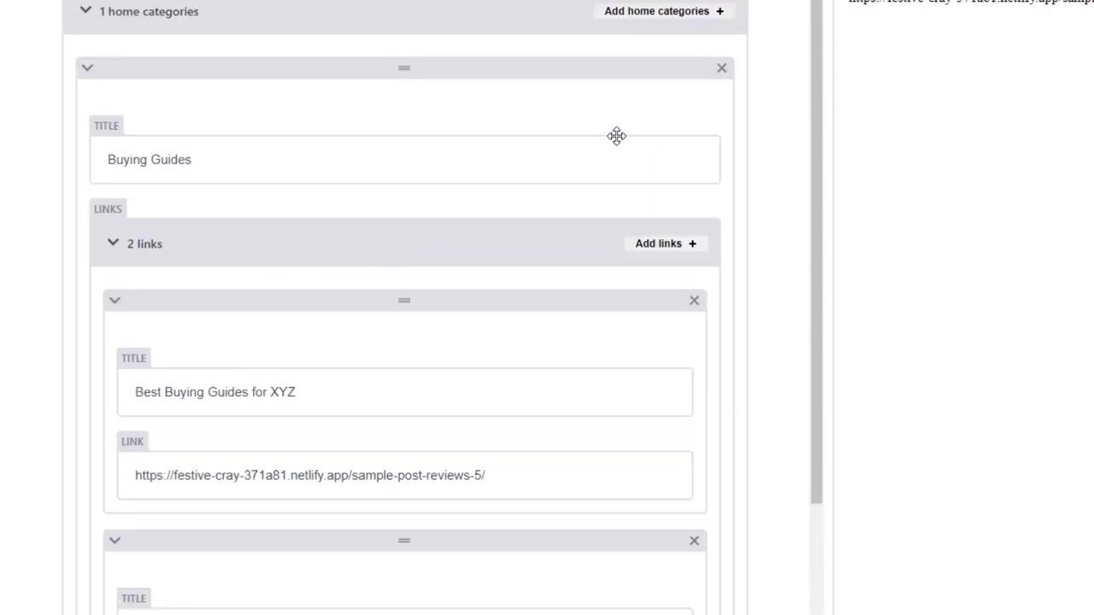
left_click(675, 19)
scroll(777, 166, "down", 5)
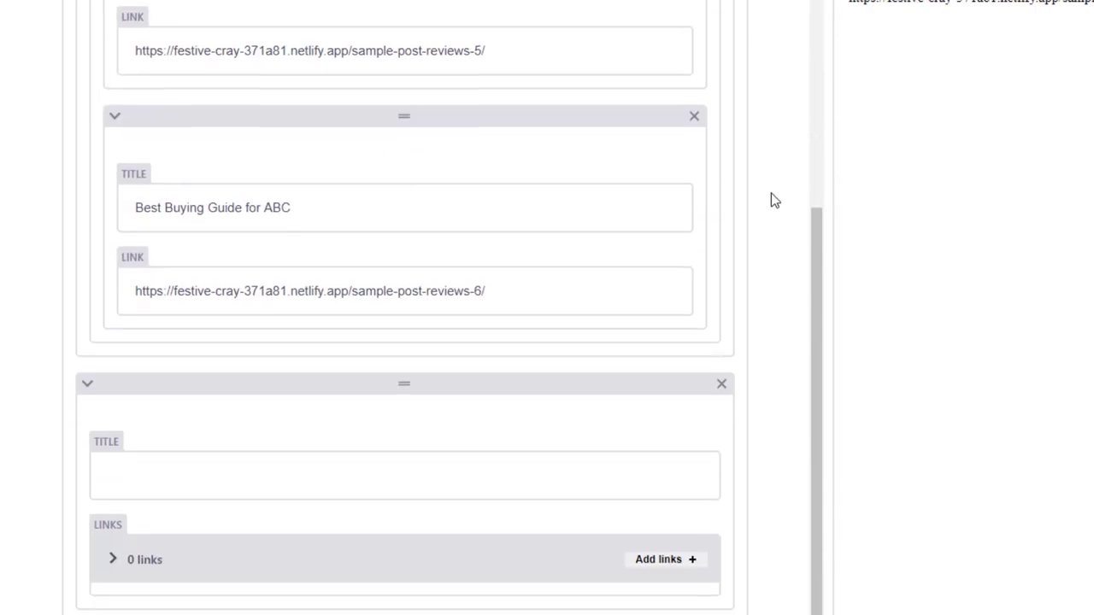
left_click(584, 474)
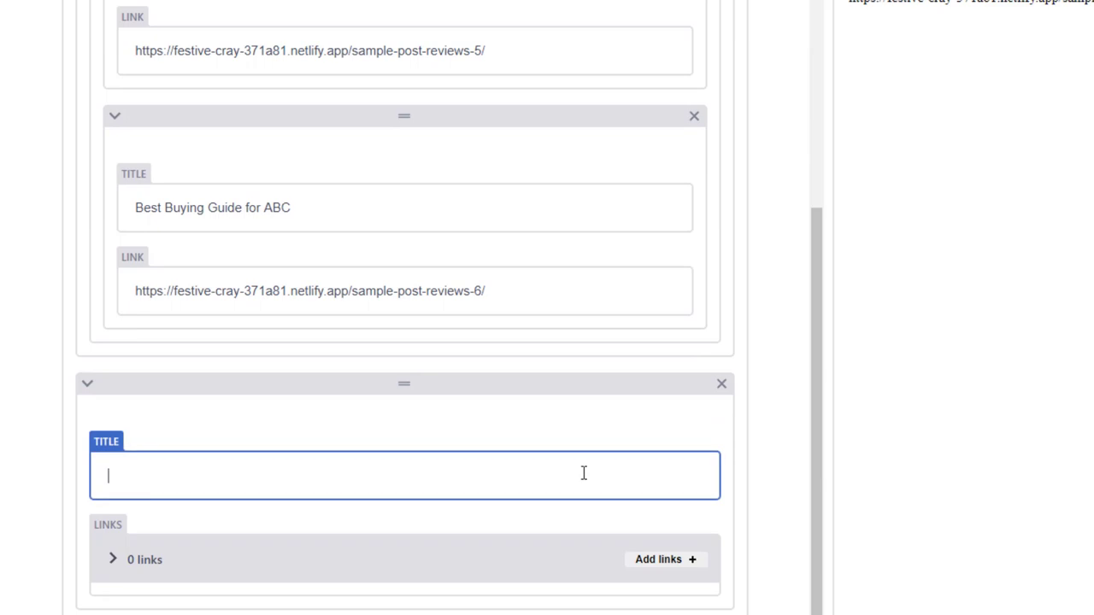
type("Category 2")
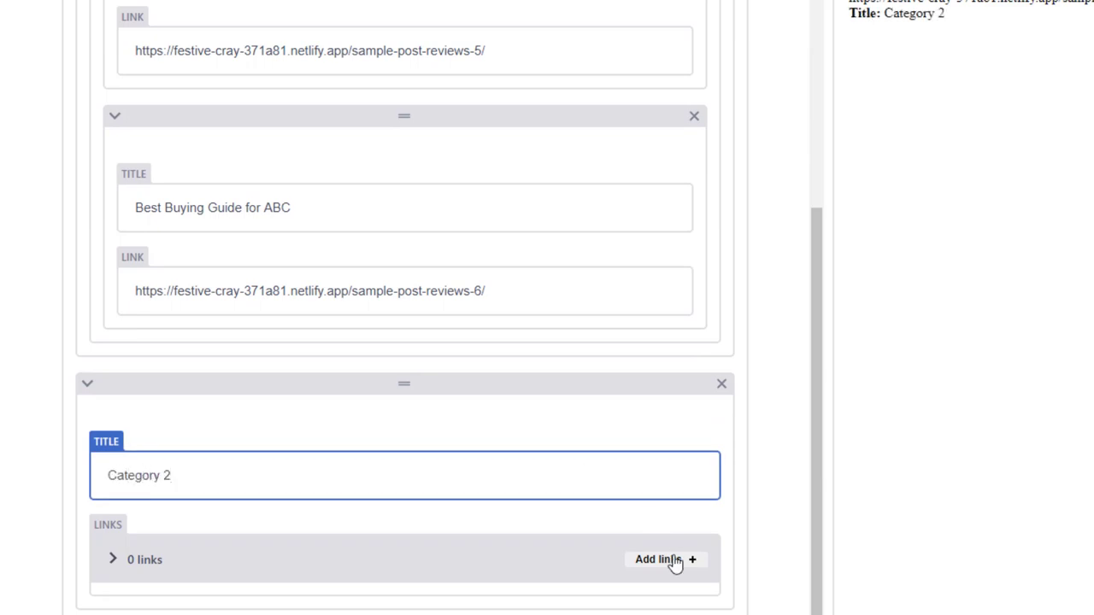
Add a link to Category 2 with the title "Link1" and the address example.com
left_click(668, 559)
scroll(528, 439, "down", 3)
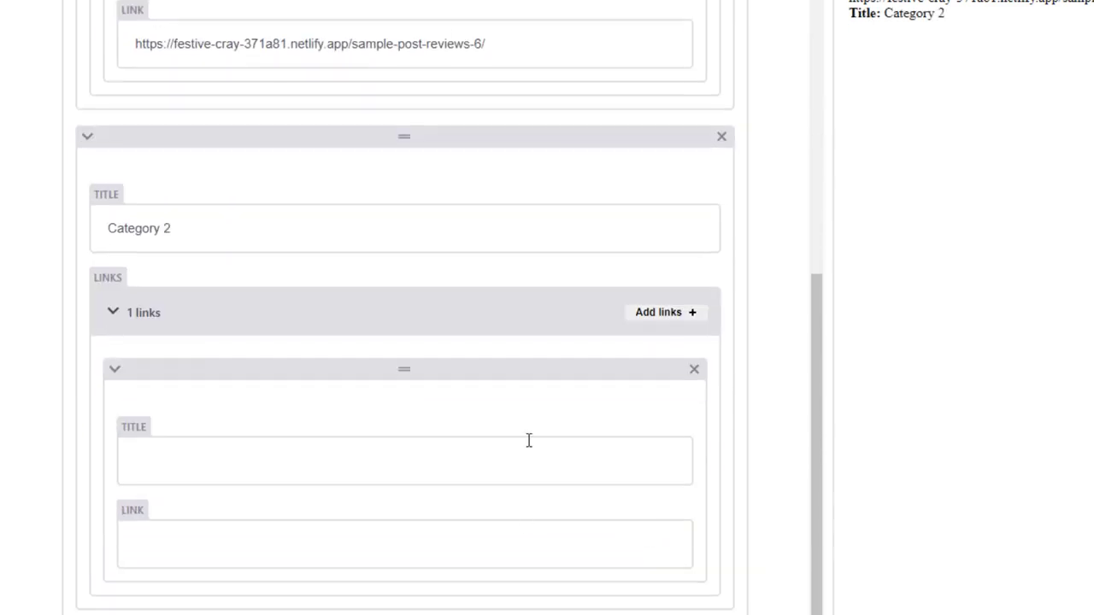
left_click(527, 440)
type("Link1")
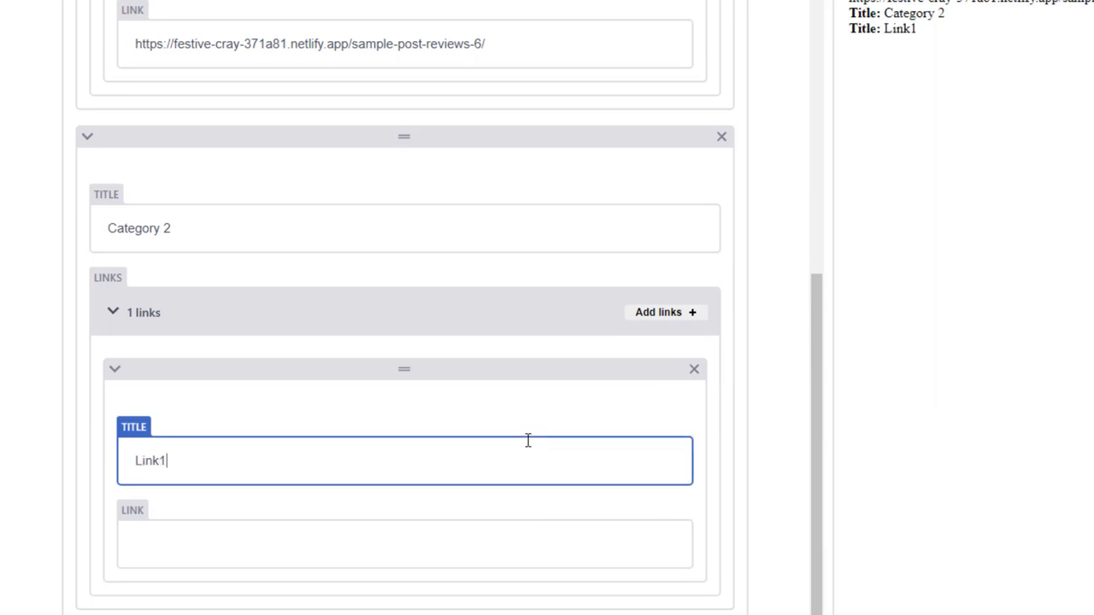
left_click(462, 538)
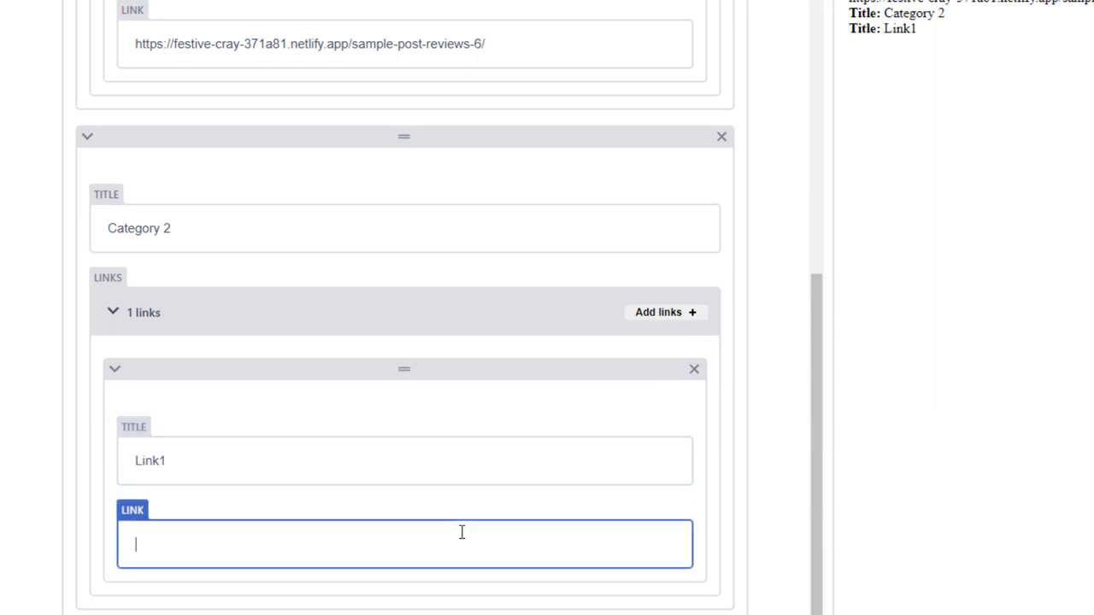
type("example.com")
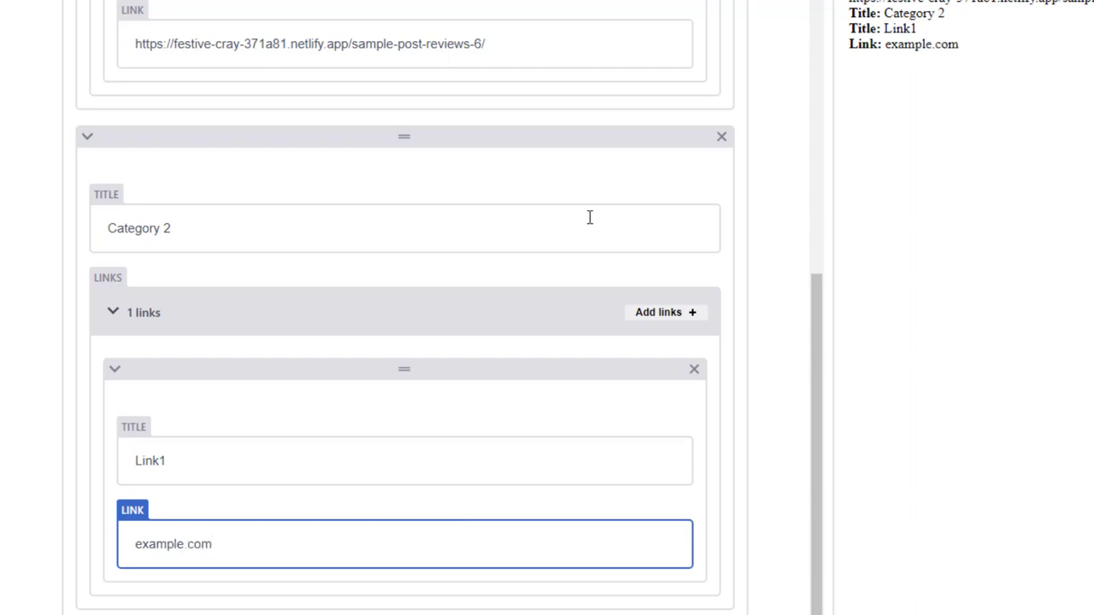
scroll(589, 217, "up", 10)
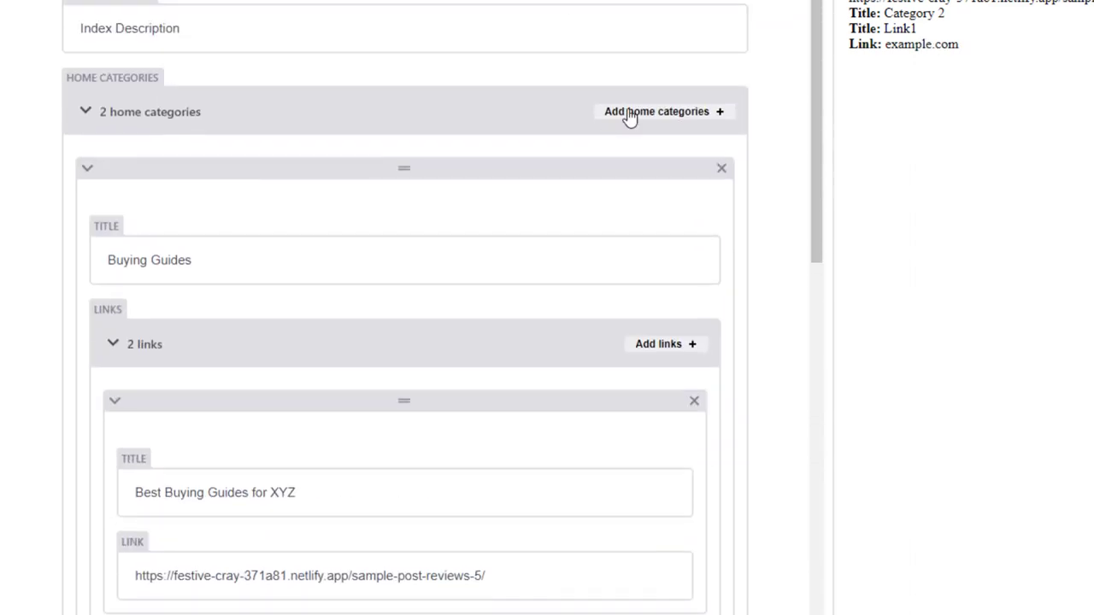
left_click(629, 113)
left_click(722, 385)
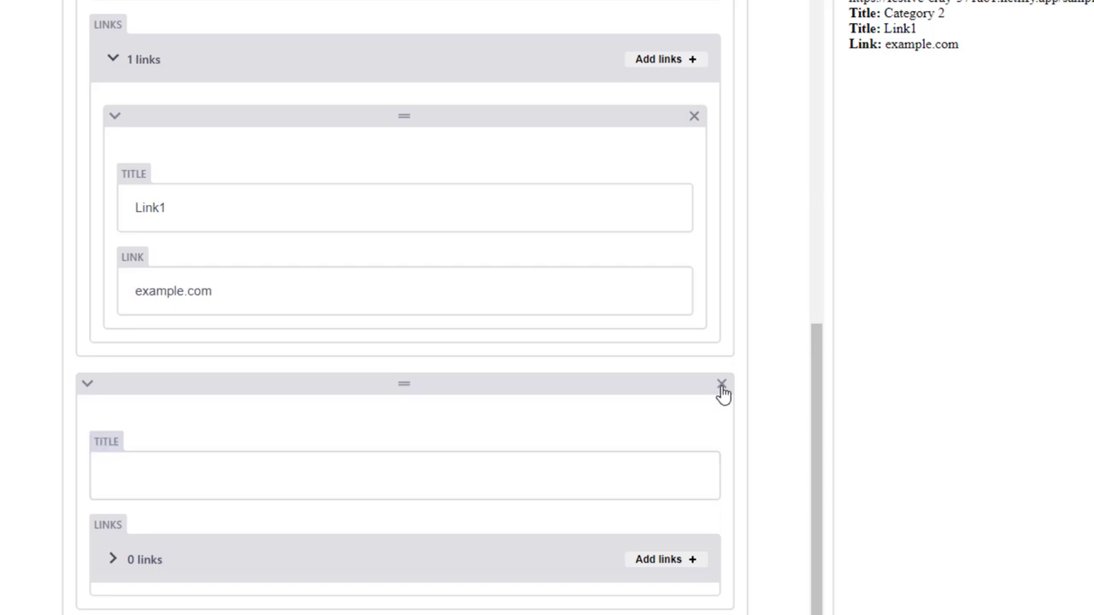
scroll(723, 393, "up", 4)
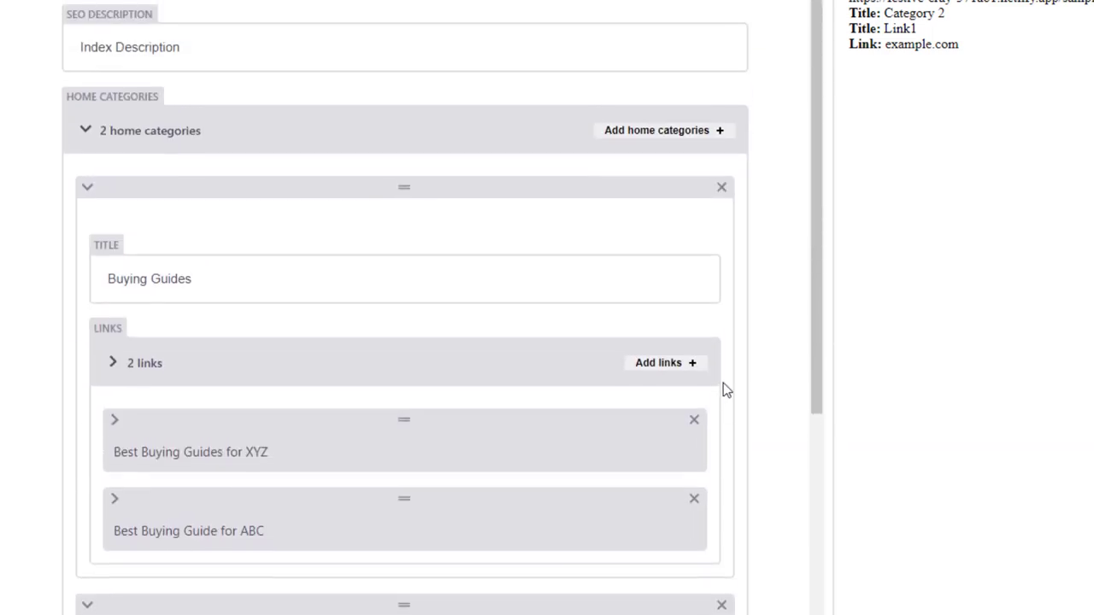
Add a third home category below Category 2 with the title "Test", using the homepage's Categories section as reference
left_click(663, 132)
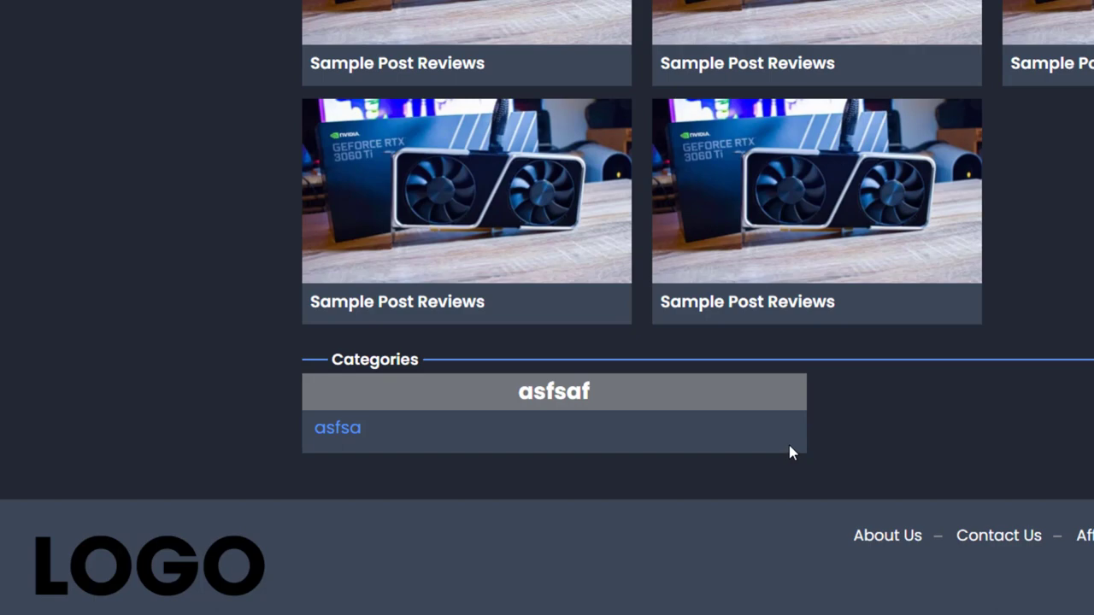
scroll(789, 451, "up", 2)
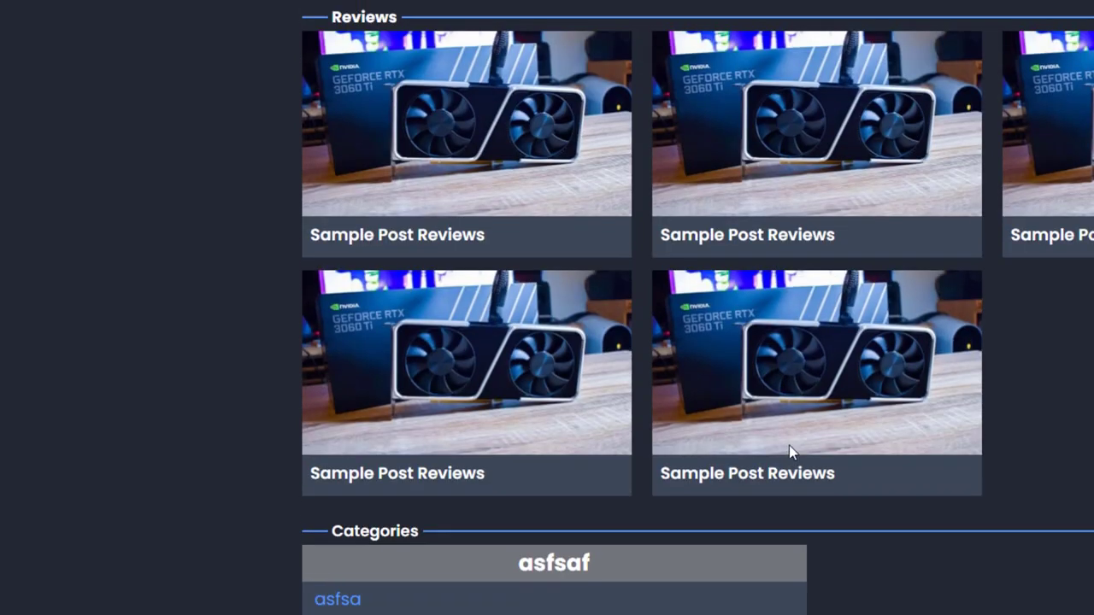
scroll(789, 452, "down", 2)
scroll(655, 406, "up", 6)
scroll(658, 406, "up", 5)
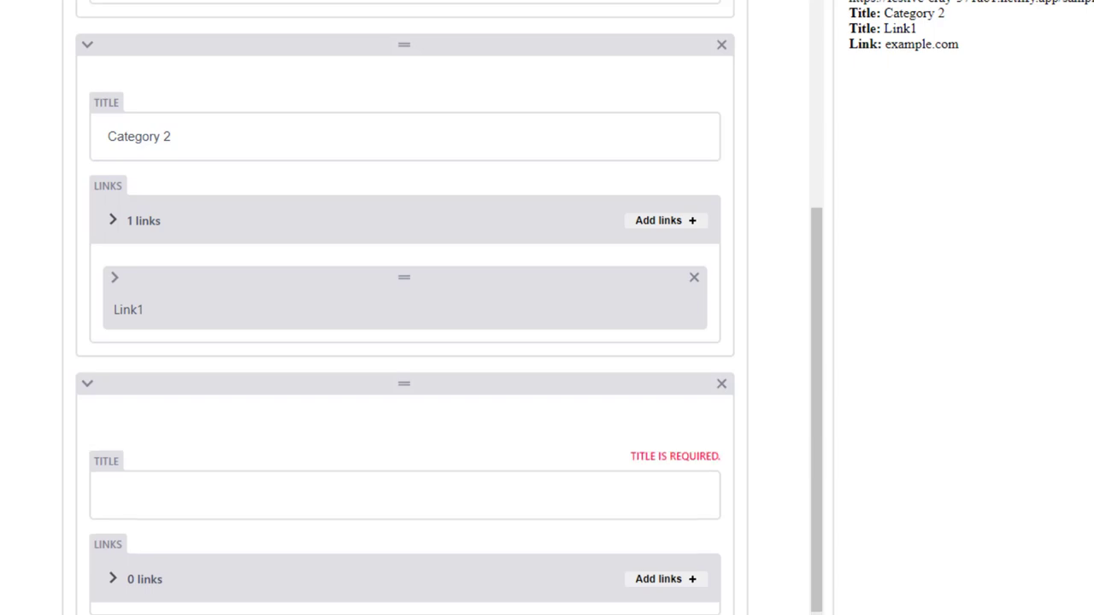
type("Test")
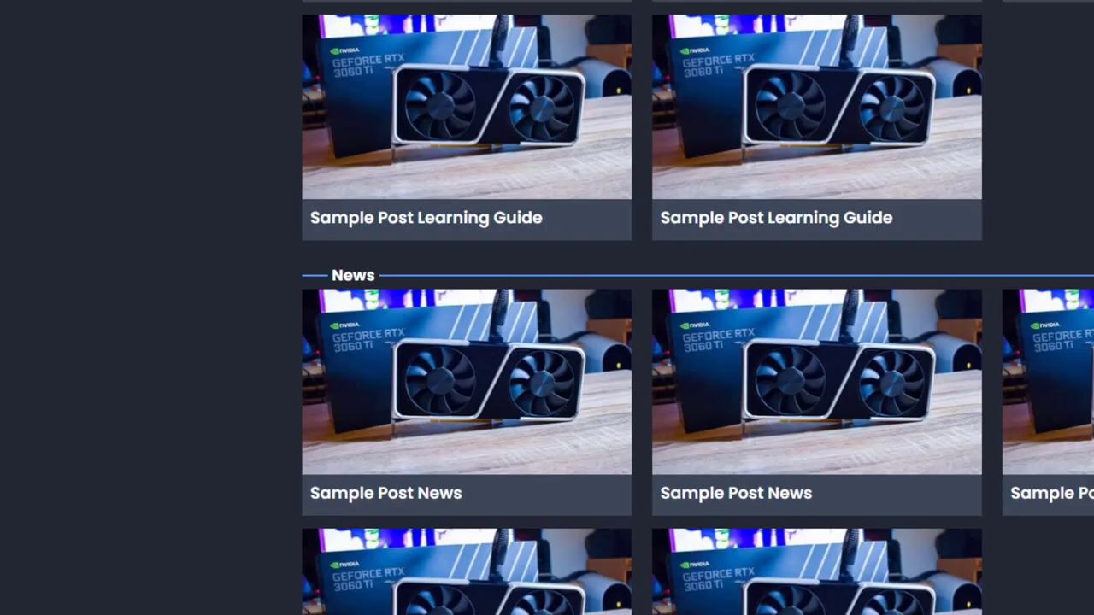
Check the category heading on the homepage, and publish the index page entry before returning to its collection
scroll(342, 427, "down", 10)
double_click(556, 396)
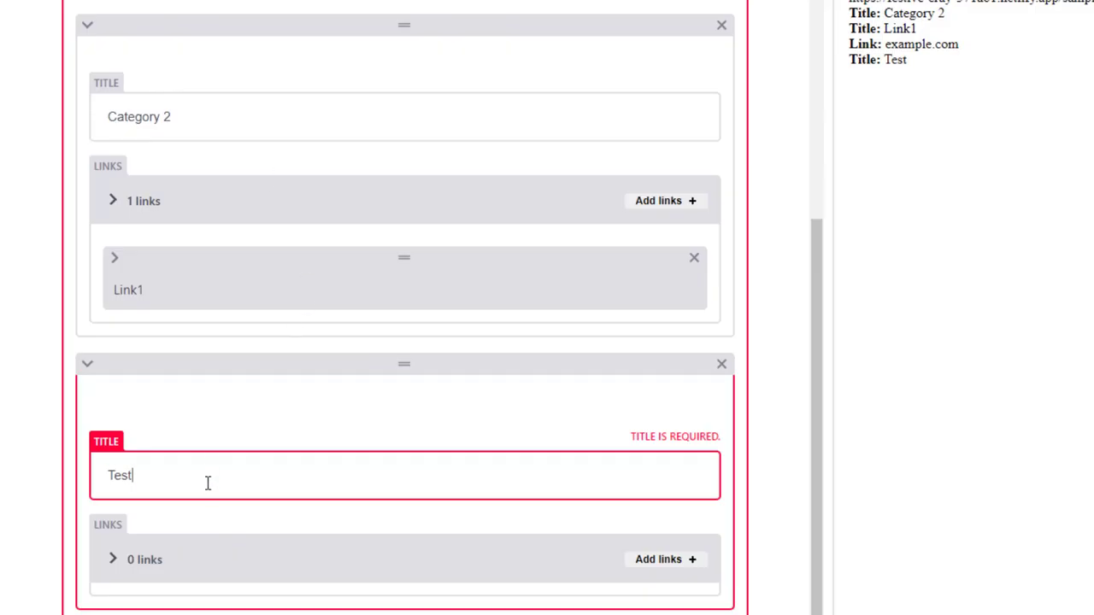
key("ctrl+a")
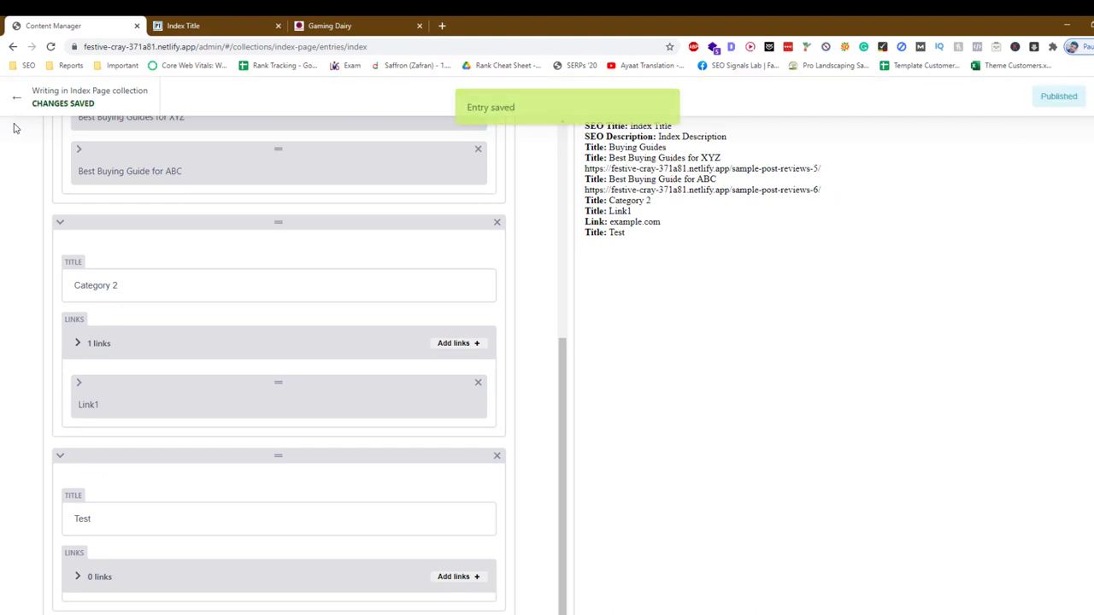
left_click(51, 98)
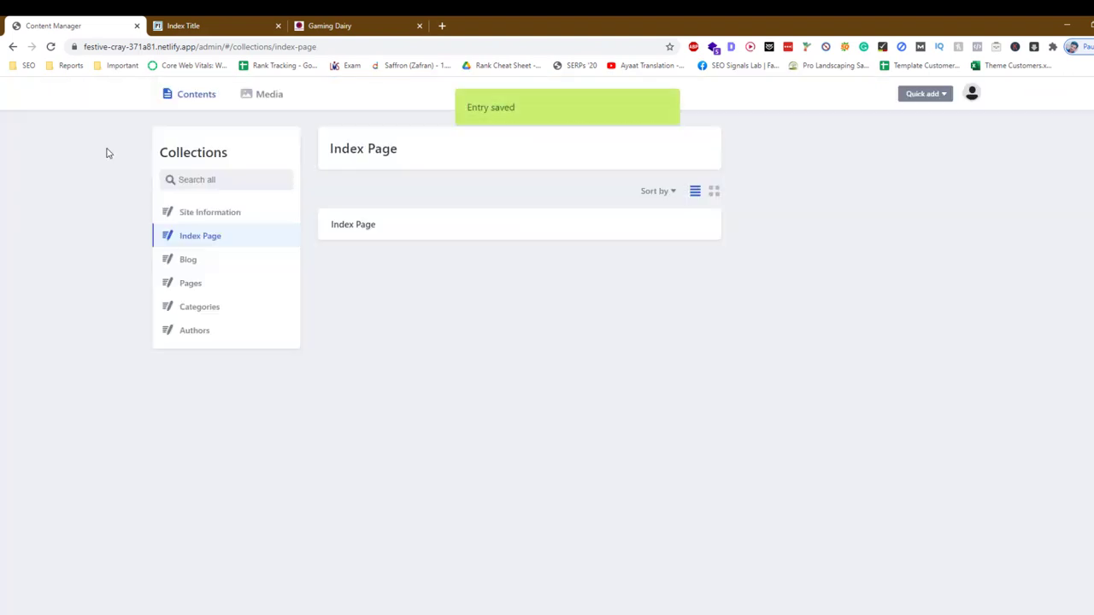
Start a new blog entry and open the "Best Motherboard for i7 9700K in 2020" article on the Gaming Dairy site
left_click(212, 261)
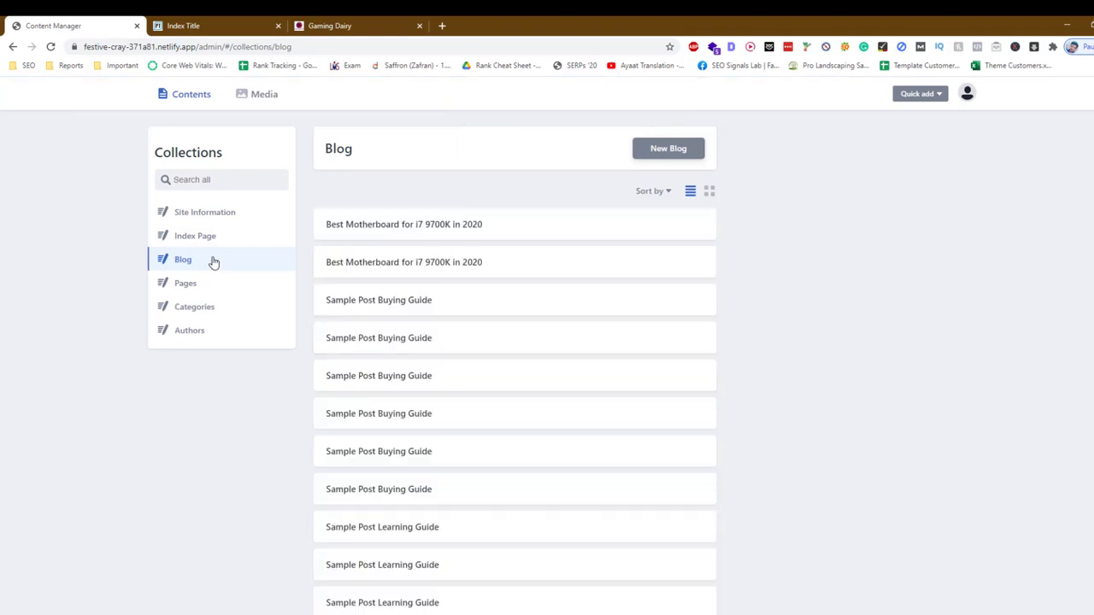
left_click(690, 150)
left_click(354, 24)
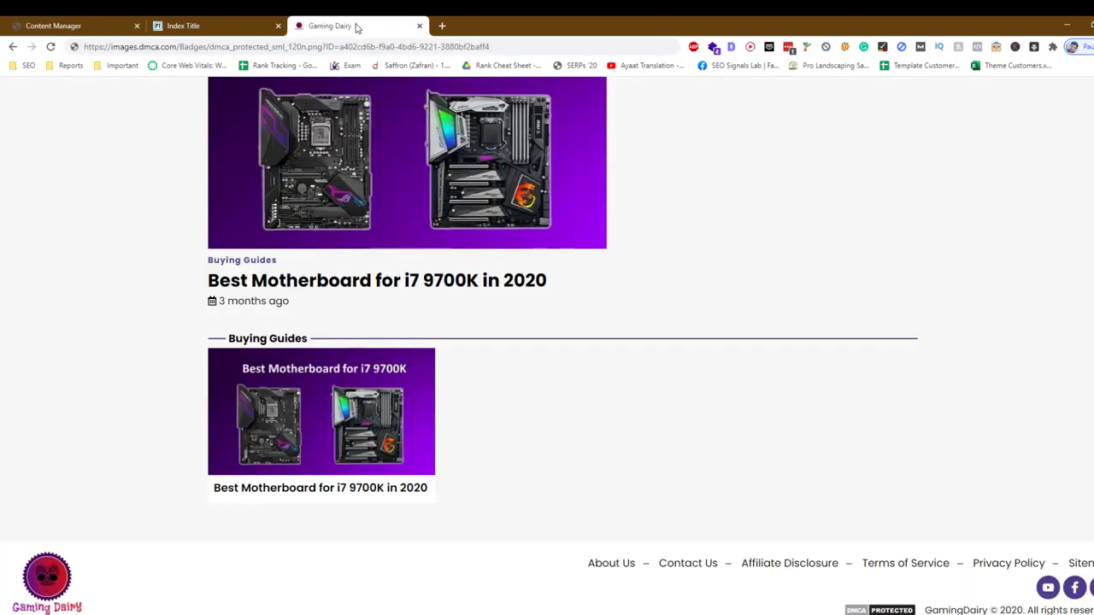
left_click(505, 269)
left_click_drag(44, 19, 184, 21)
left_click(359, 26)
Copy the article's heading "Best Motherboard for i7 9700K in 2020" into the new blog entry's title
triple_click(382, 468)
key("ctrl+c")
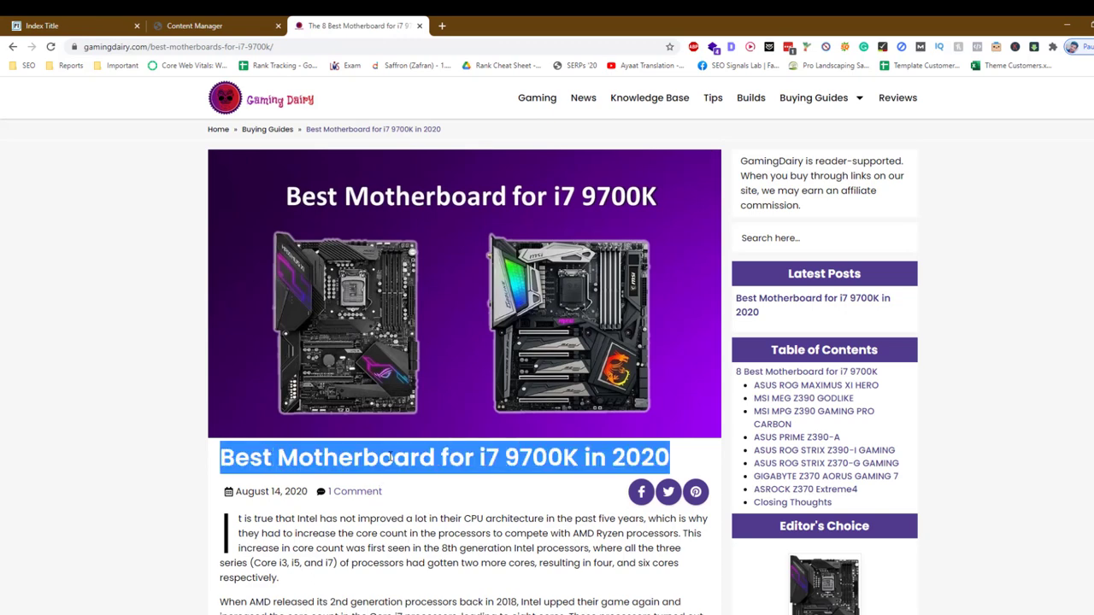
left_click(280, 21)
left_click(271, 171)
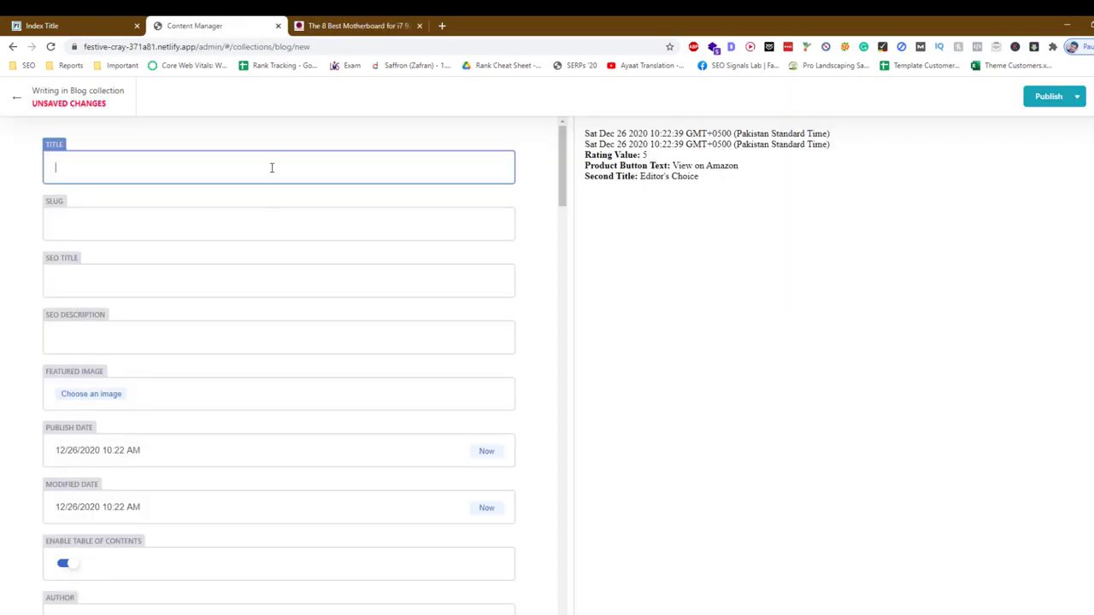
key("ctrl+v")
Copy the slug best-motherboards-for-i7-9700k from the article's address into the blog entry's slug
left_click(325, 25)
left_click_drag(151, 47, 274, 47)
key("ctrl+c")
left_click(240, 26)
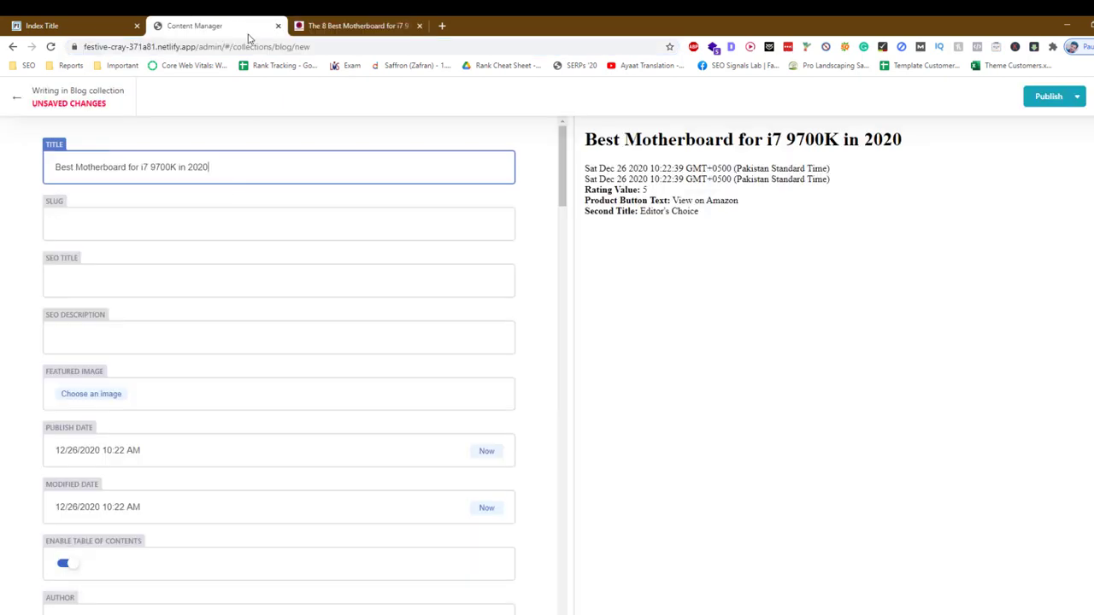
left_click(224, 218)
key("ctrl+v")
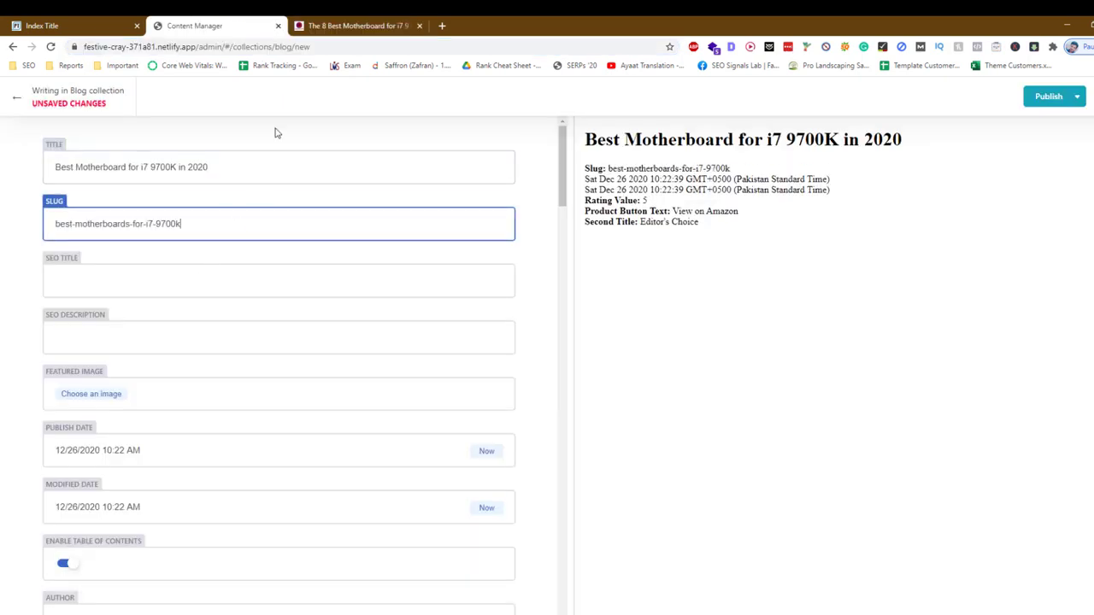
Copy the article's meta title "The 8 Best Motherboard for i7 9700K in 2020 - Gaming Dairy" into the entry's SEO title
left_click(351, 25)
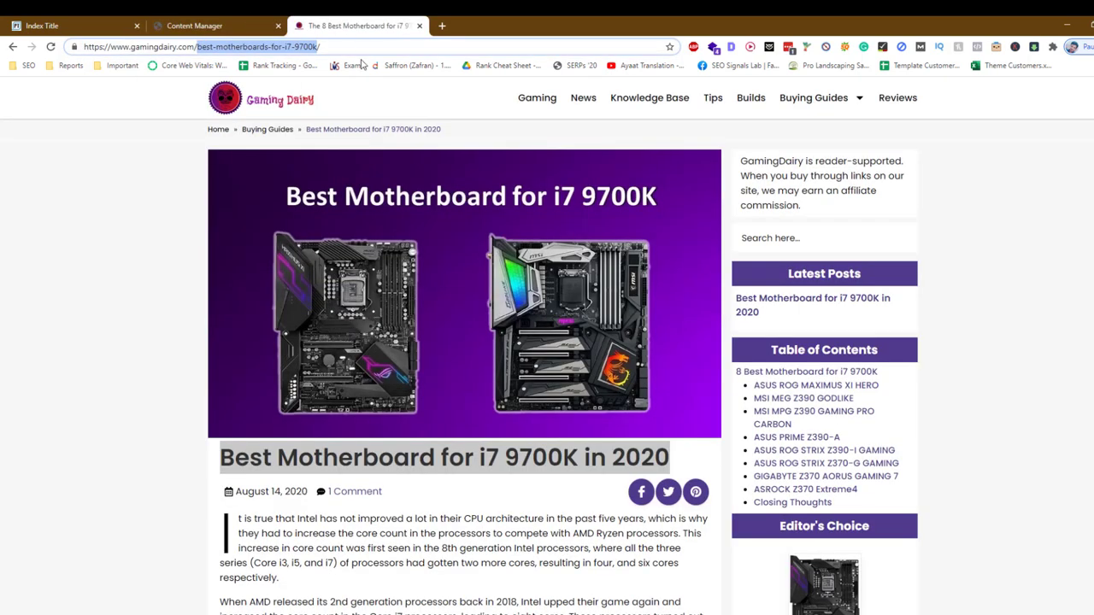
left_click(731, 46)
triple_click(513, 146)
key("ctrl+c")
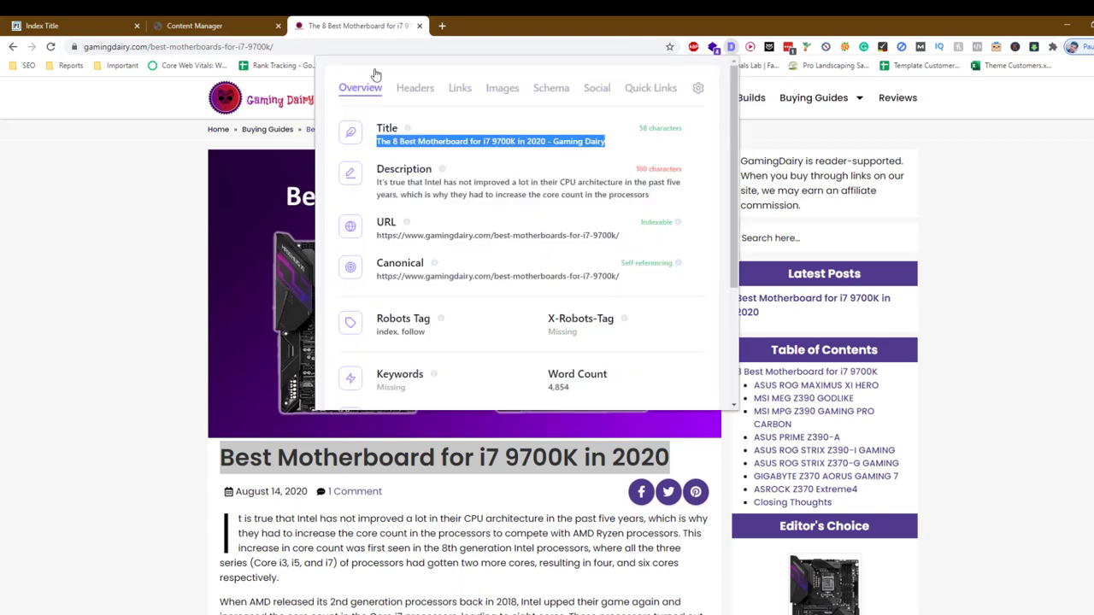
left_click(195, 26)
left_click(191, 272)
key("ctrl+v")
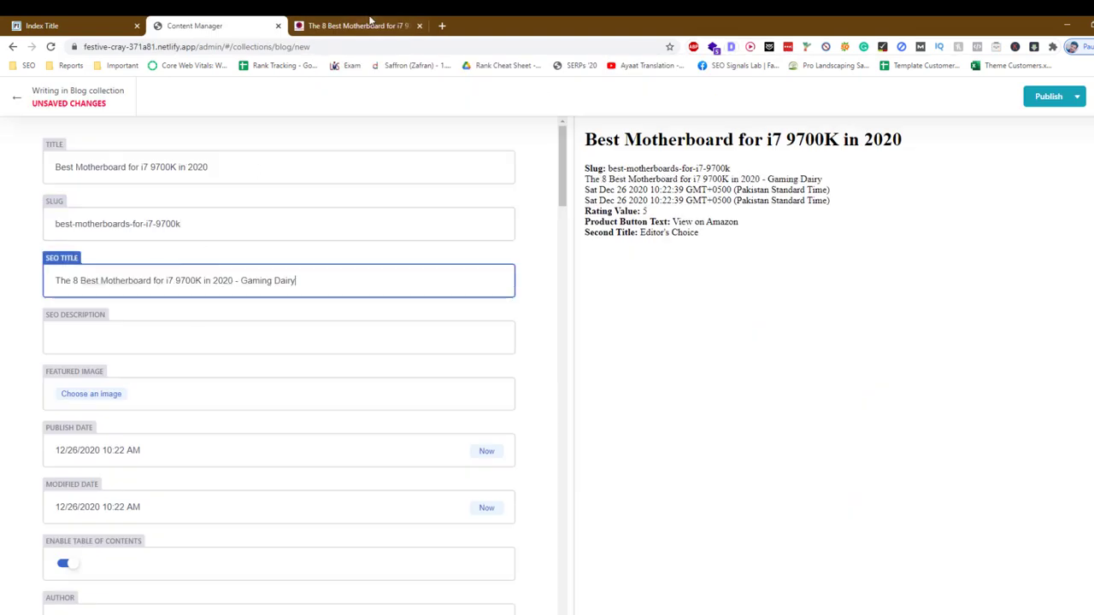
Copy the article's meta description, starting "It's true that Intel has not improved a lot", into the entry's SEO description
left_click(359, 25)
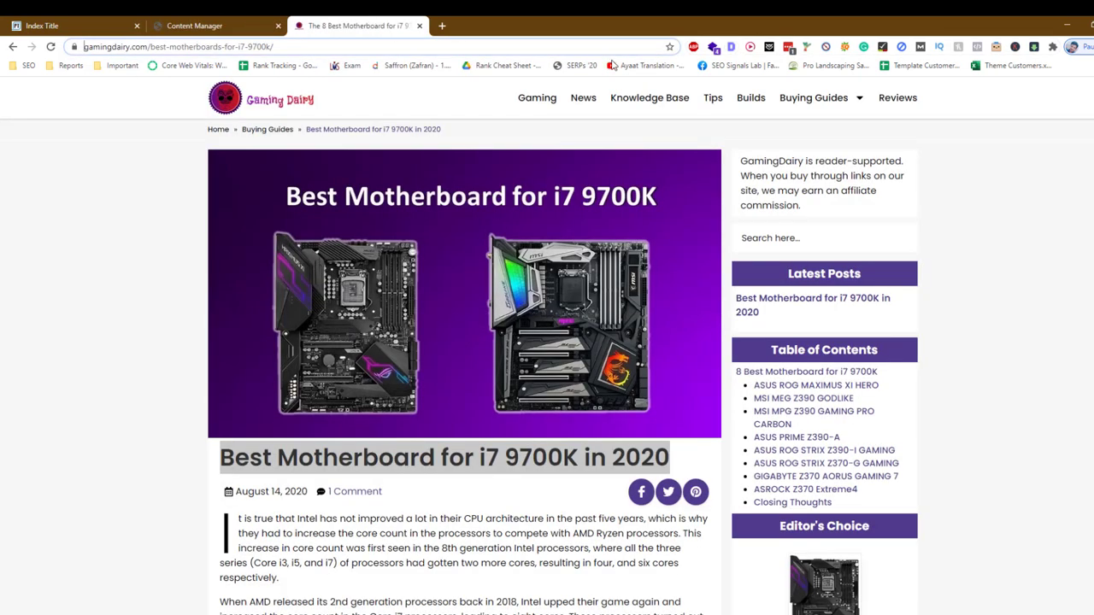
left_click(731, 47)
left_click_drag(669, 196, 319, 184)
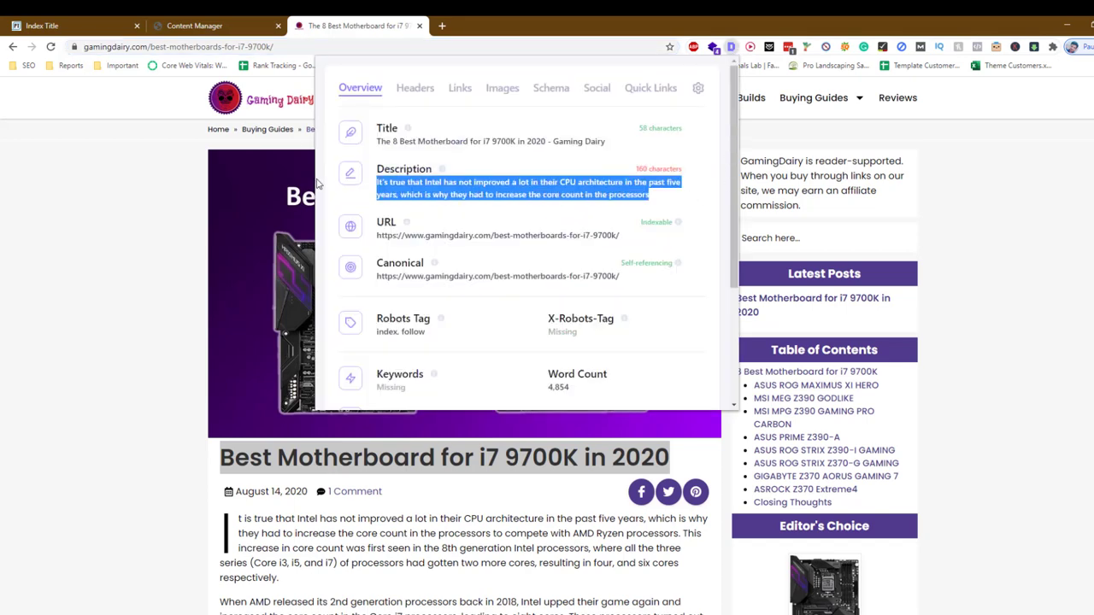
left_click(244, 22)
key("ctrl+v")
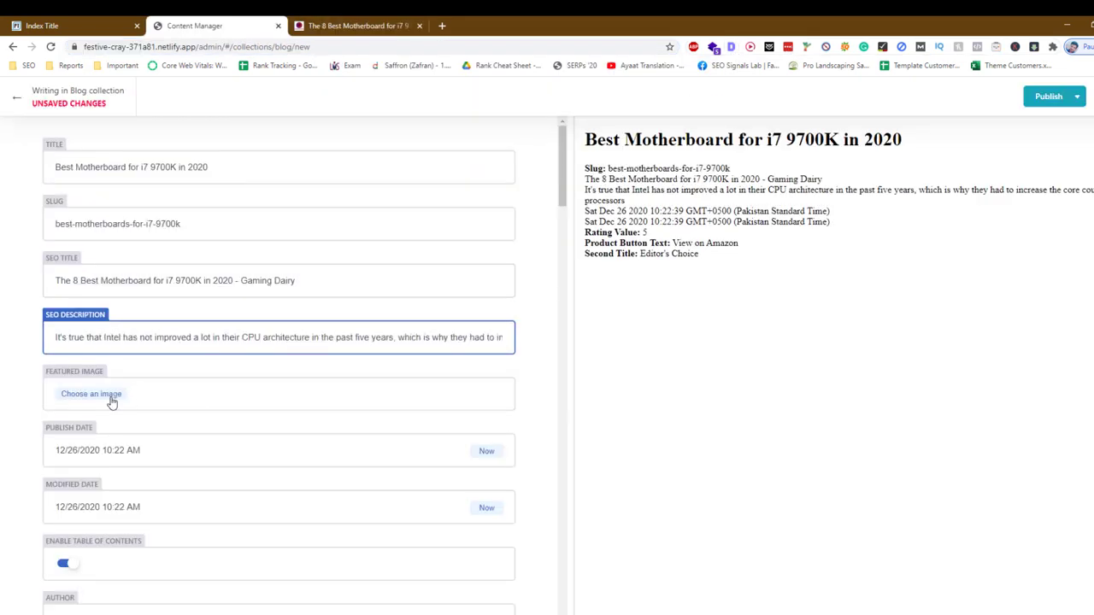
Set best-motherboard-for-i7-9700k.jpg from the media library as the blog entry's featured image
left_click(103, 394)
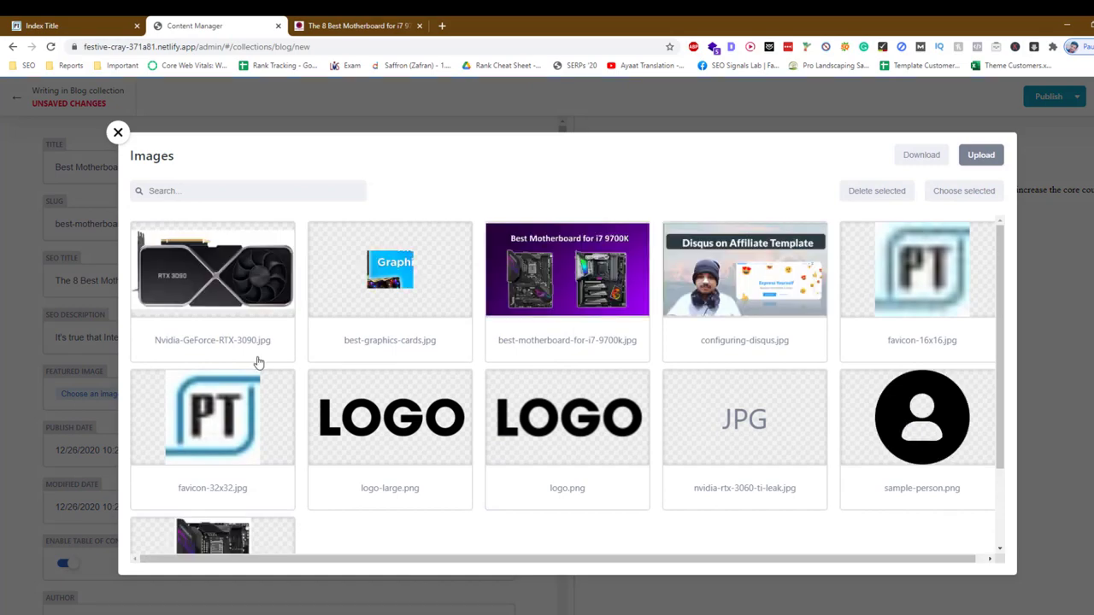
scroll(257, 362, "down", 2)
scroll(256, 362, "up", 2)
left_click(632, 247)
left_click(965, 191)
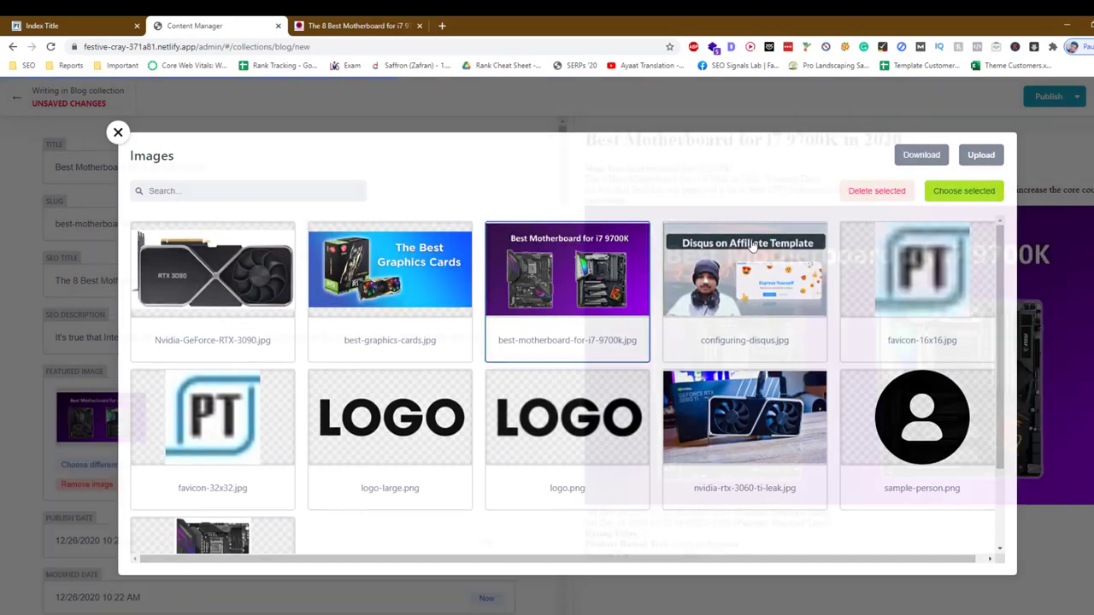
Compare the entry's date and table of contents settings with the published Gaming Dairy article's body and sidebar
scroll(237, 335, "down", 3)
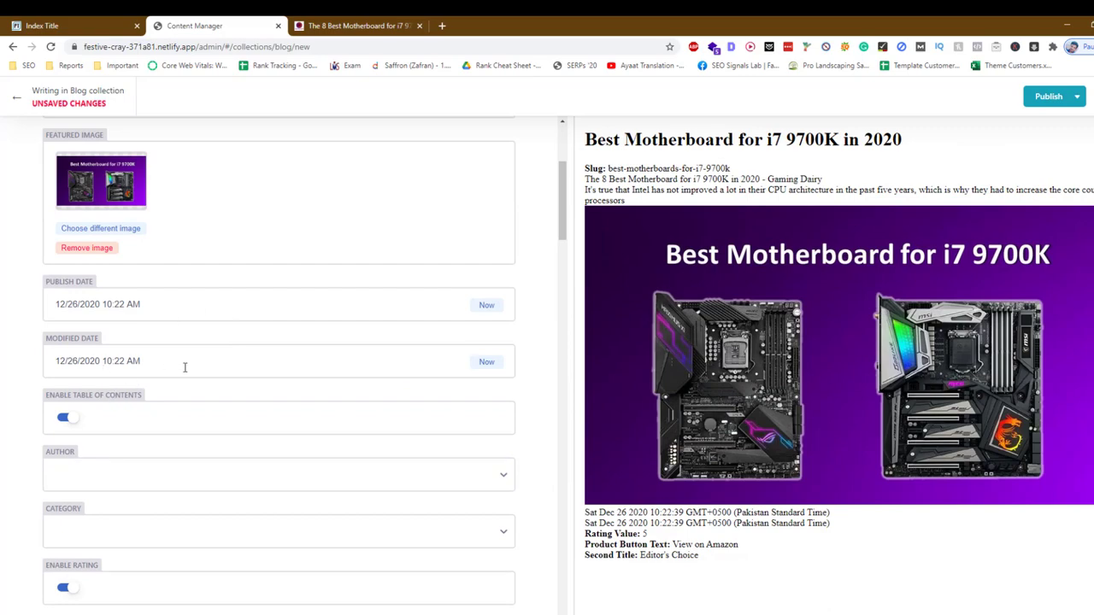
scroll(185, 367, "down", 4)
left_click(359, 25)
scroll(560, 350, "down", 4)
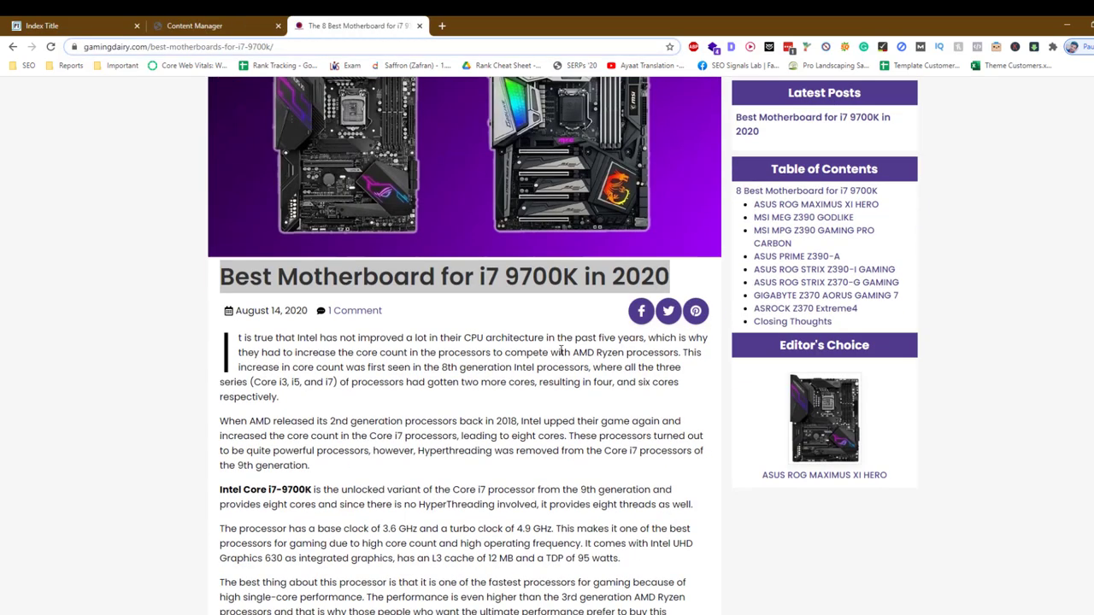
scroll(561, 350, "down", 5)
left_click(531, 327)
left_click_drag(519, 327, 593, 513)
left_click(235, 192)
left_click(175, 26)
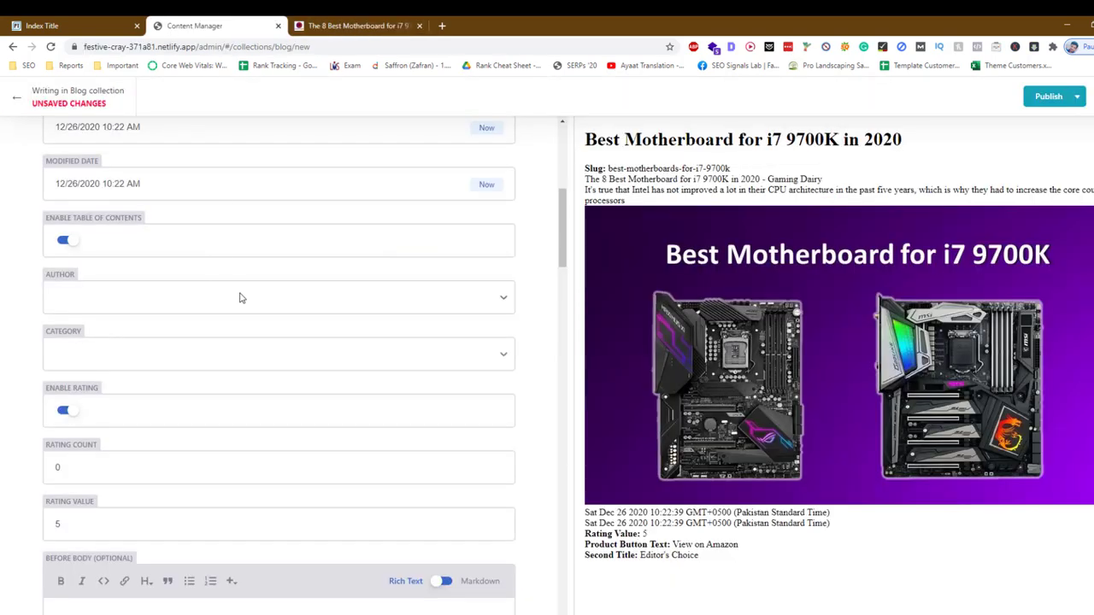
Assign the sample author to the blog entry and set its category to Pakistan
left_click(243, 312)
left_click(242, 332)
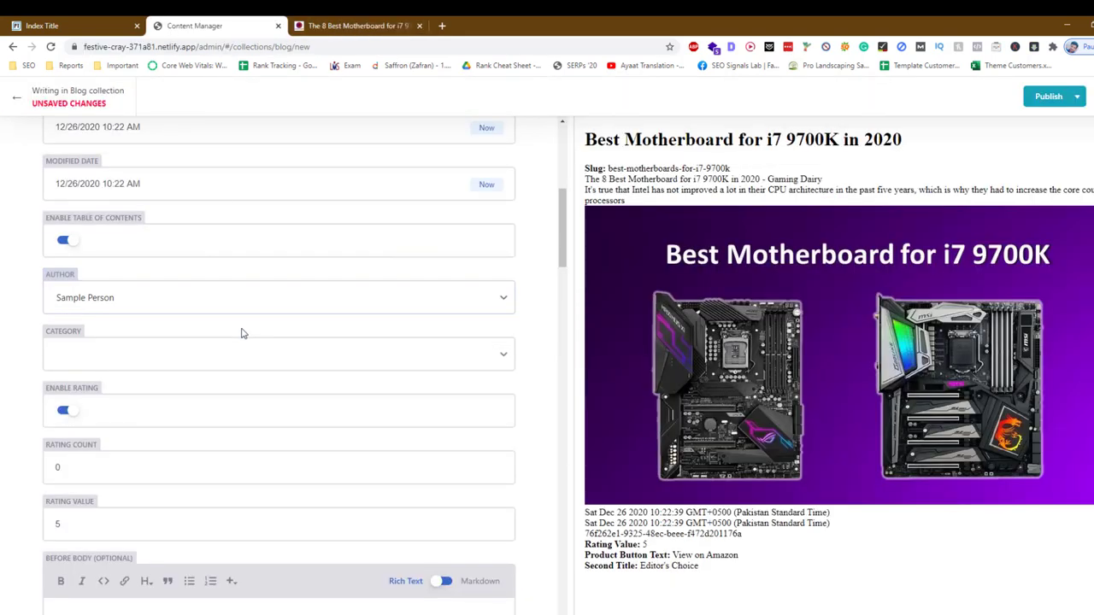
left_click(239, 358)
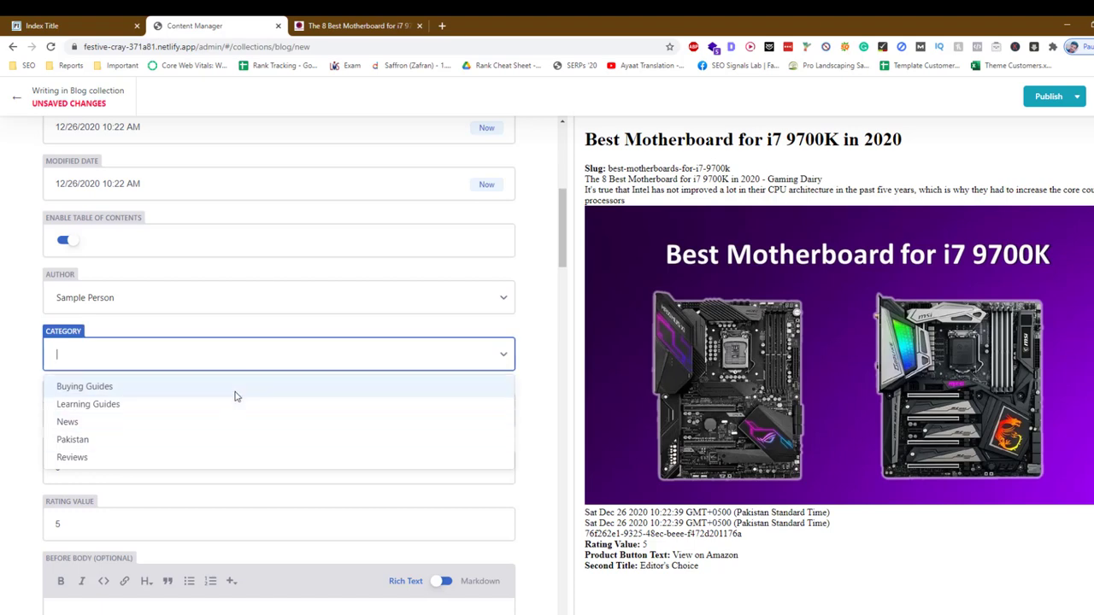
left_click(240, 437)
scroll(245, 428, "down", 1)
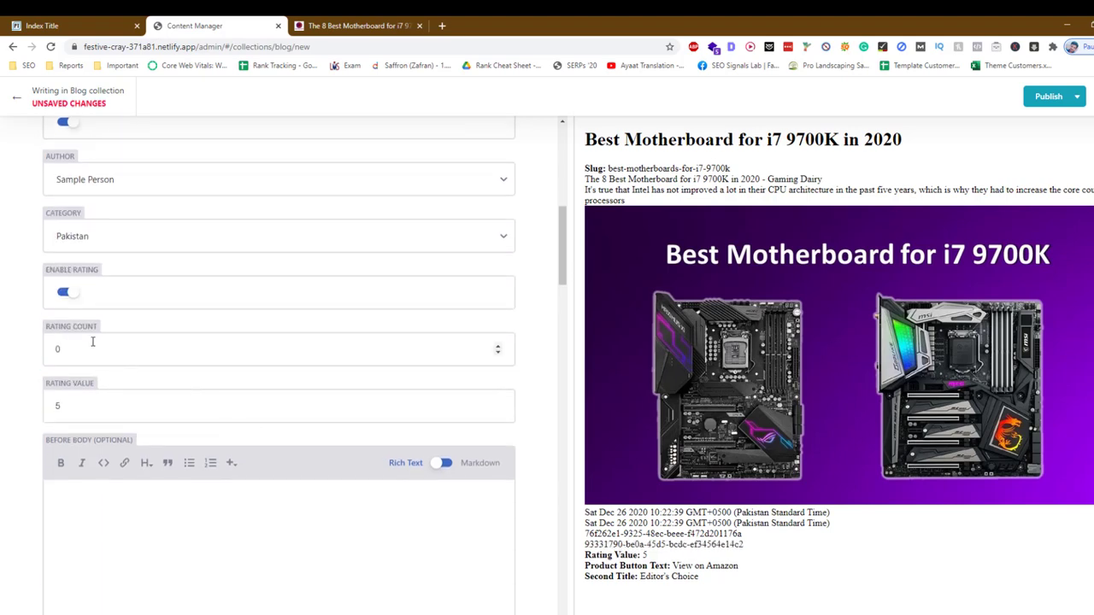
left_click(63, 295)
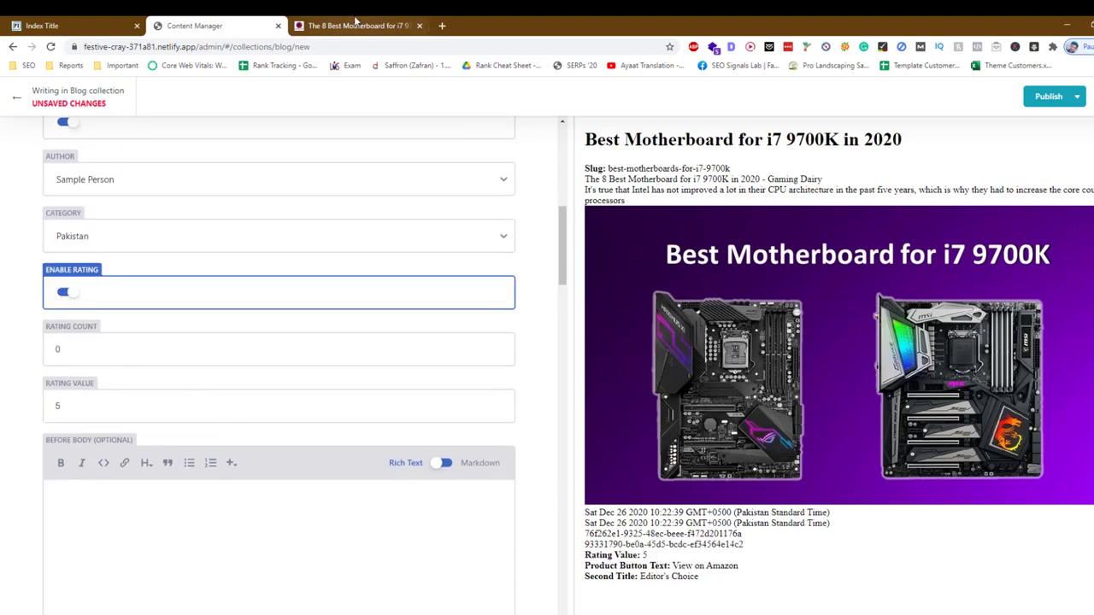
Check the rating shown under the published article and set the blog entry's rating count to 1
left_click(357, 26)
scroll(538, 579, "down", 10)
scroll(538, 579, "down", 15)
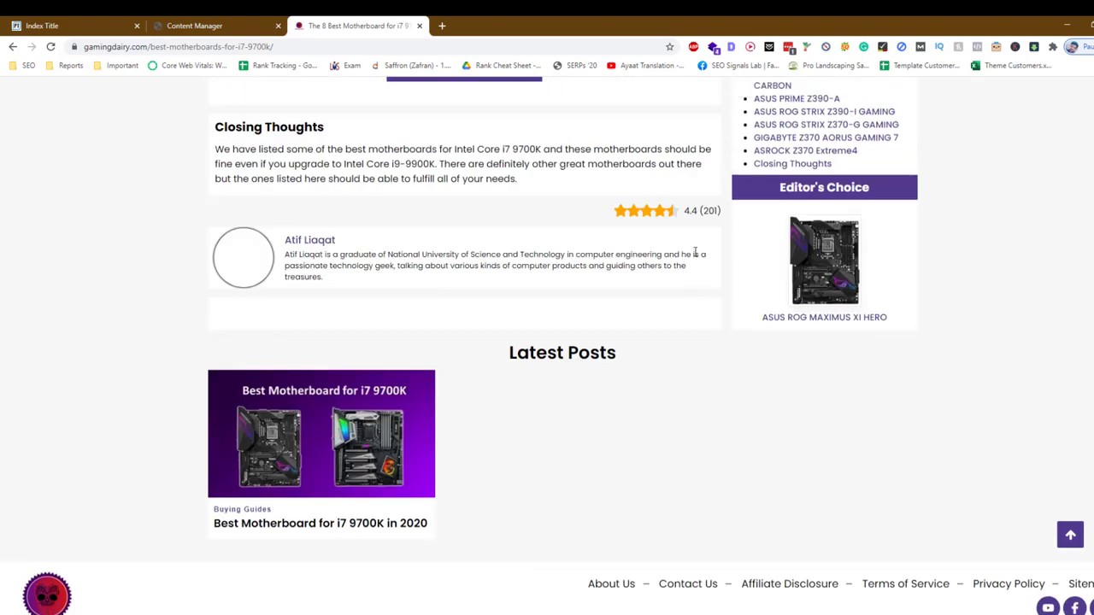
left_click(118, 29)
left_click(195, 26)
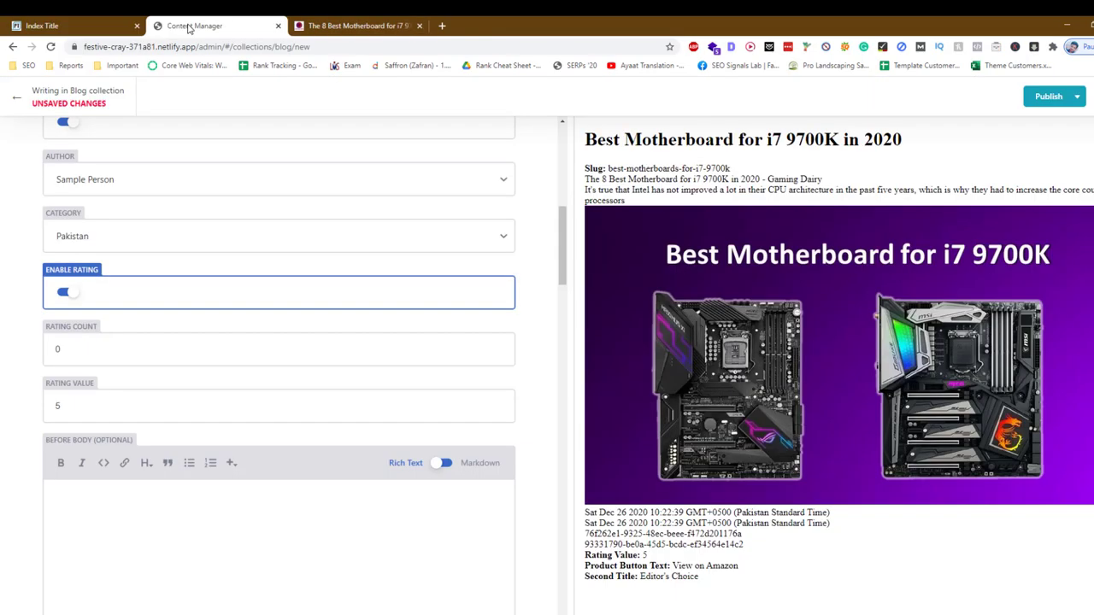
left_click(127, 349)
left_click(350, 25)
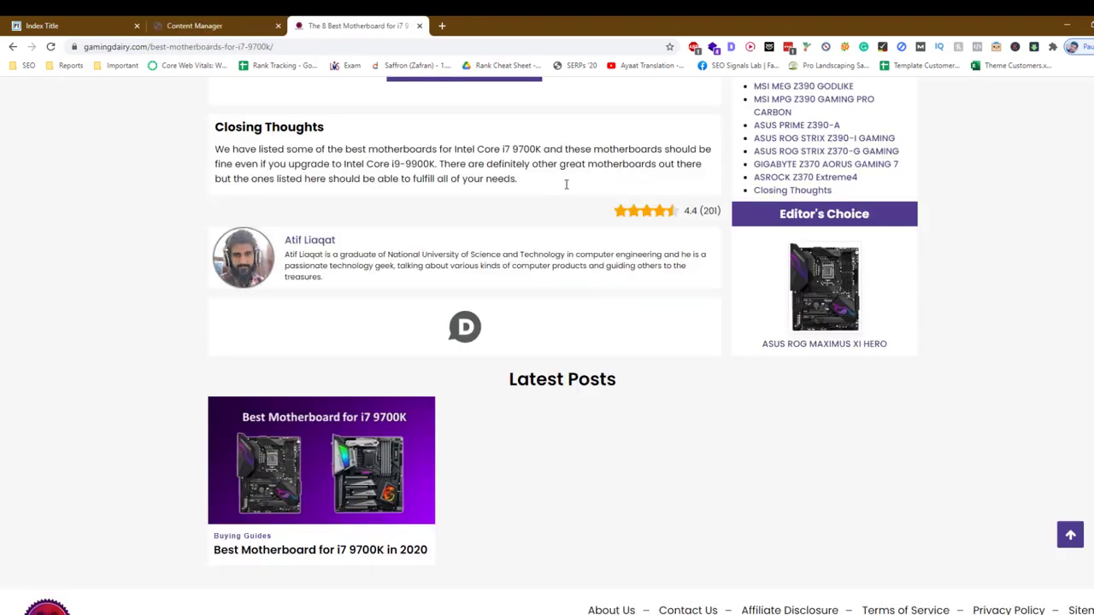
left_click(195, 26)
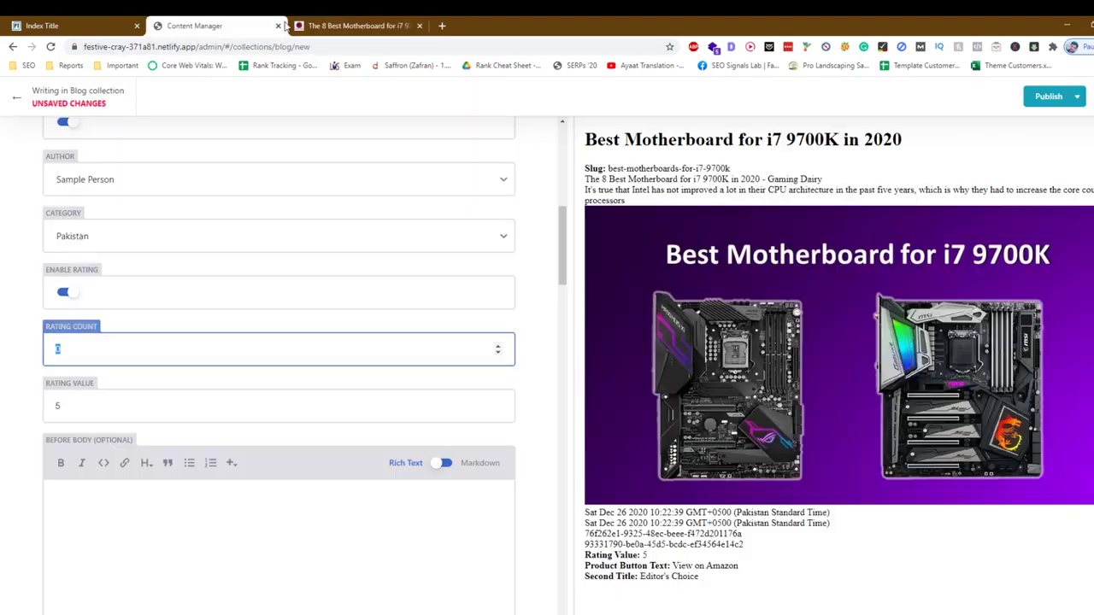
type("1")
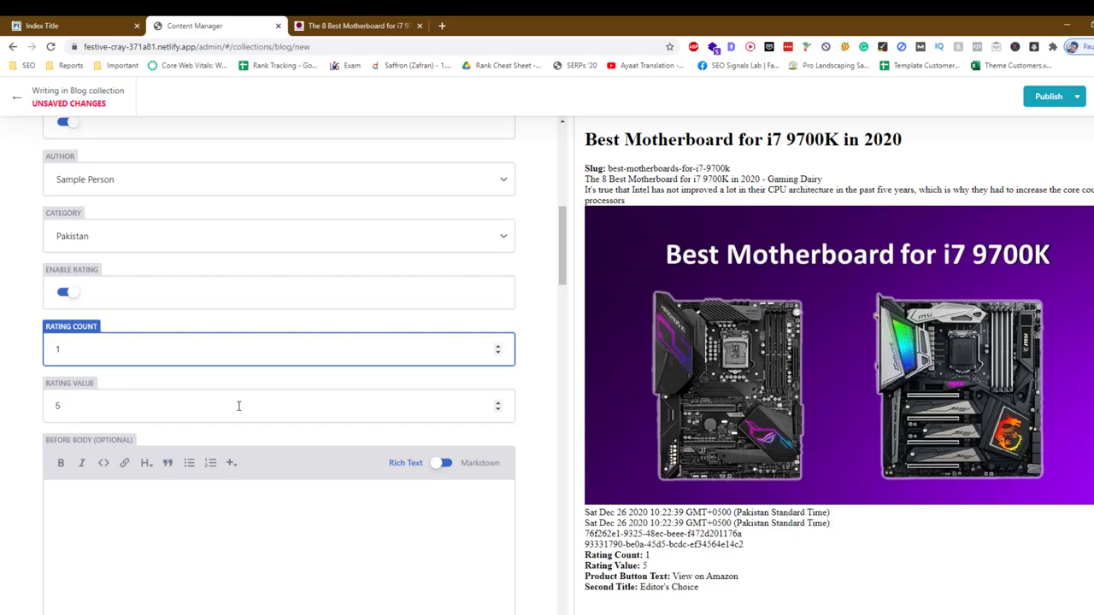
Copy the article's introduction, from "It is true that Intel" to "in the following table", into the entry's Before Body text
scroll(239, 406, "down", 3)
key("ctrl+Tab")
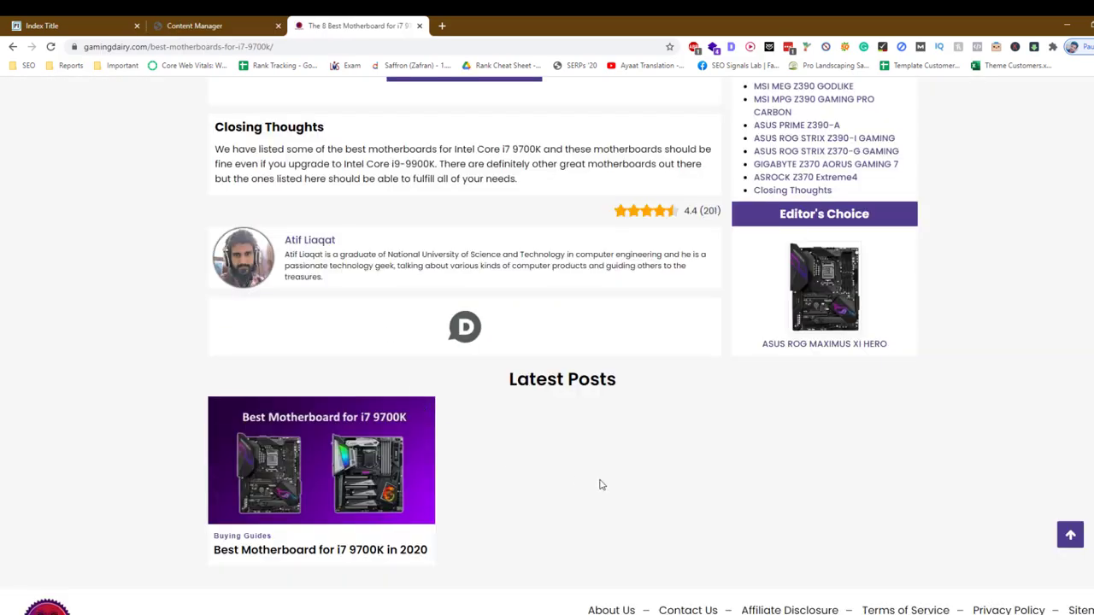
scroll(602, 486, "up", 20)
scroll(556, 338, "down", 5)
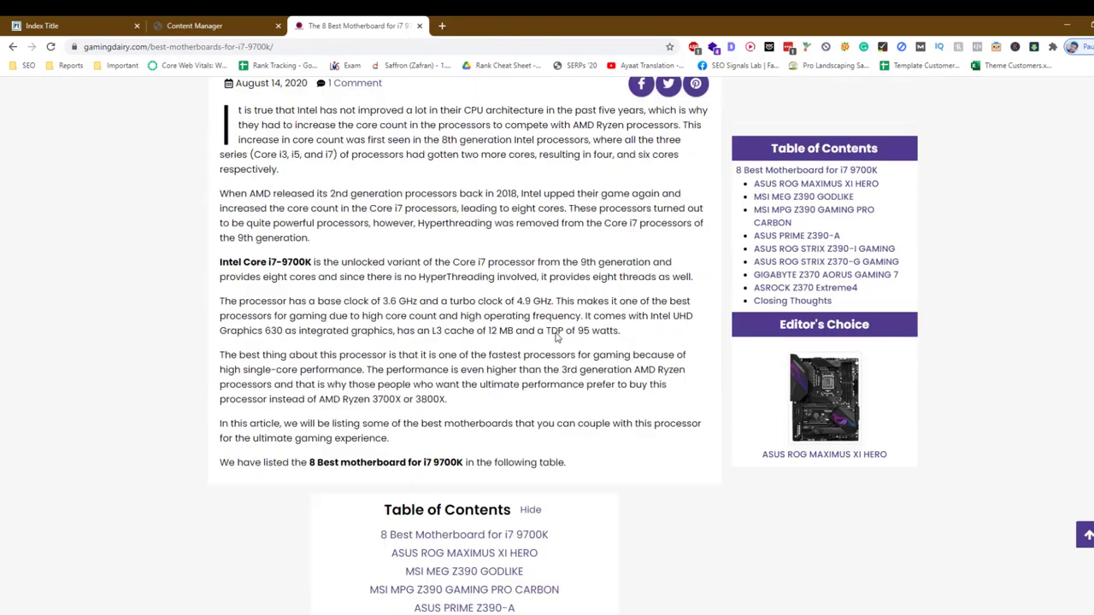
scroll(557, 338, "down", 2)
scroll(547, 354, "up", 3)
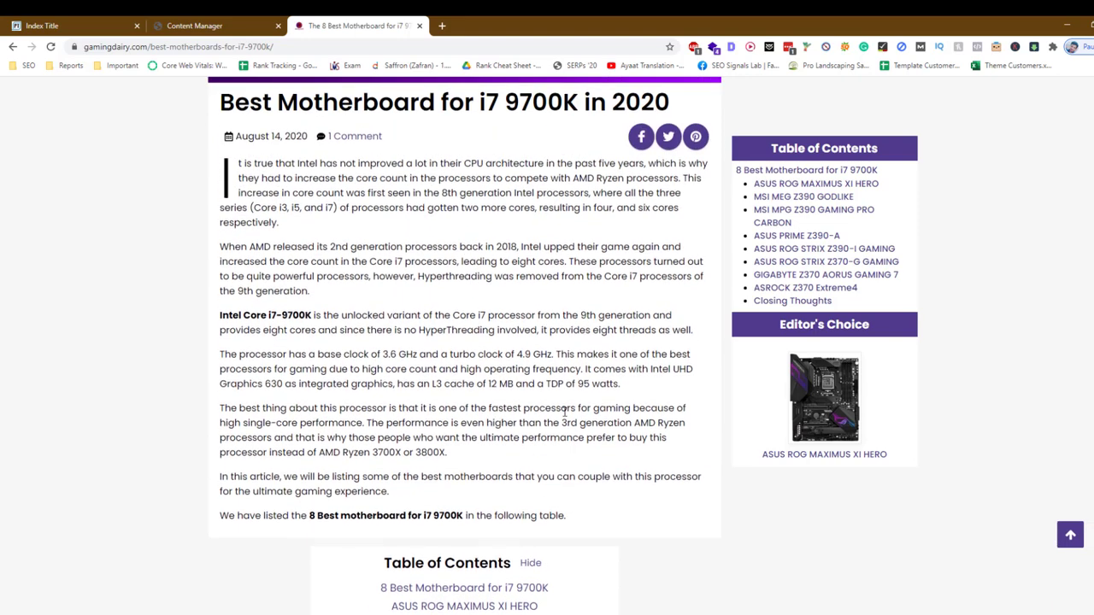
left_click_drag(602, 520, 226, 176)
left_click(232, 24)
key("ctrl+v")
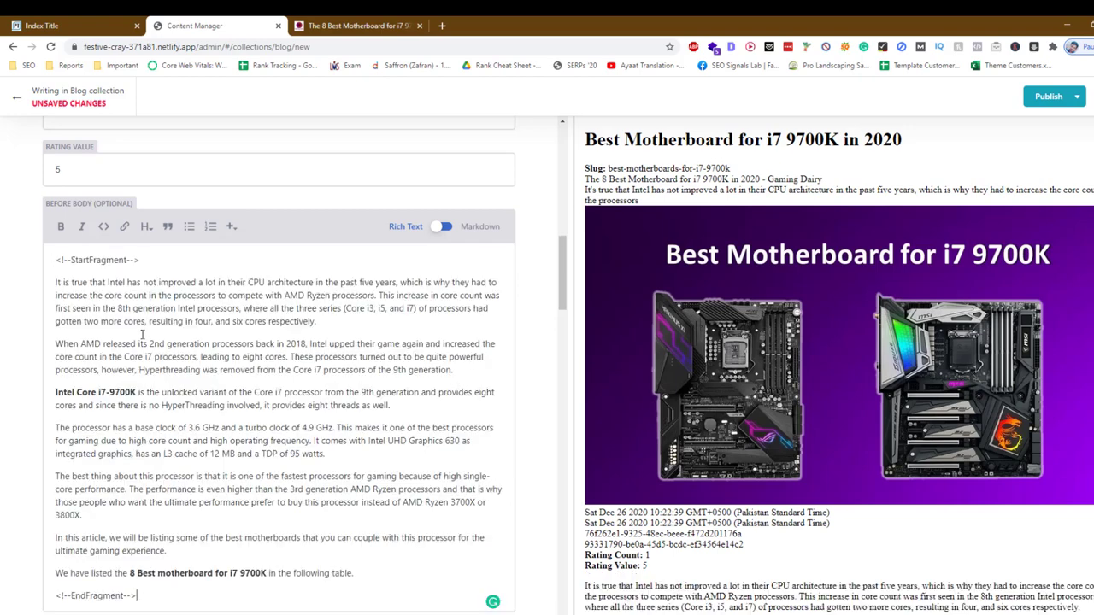
Remove the StartFragment and EndFragment comment lines from the start and end of the Before Body text
left_click_drag(164, 263, 3, 226)
type("=")
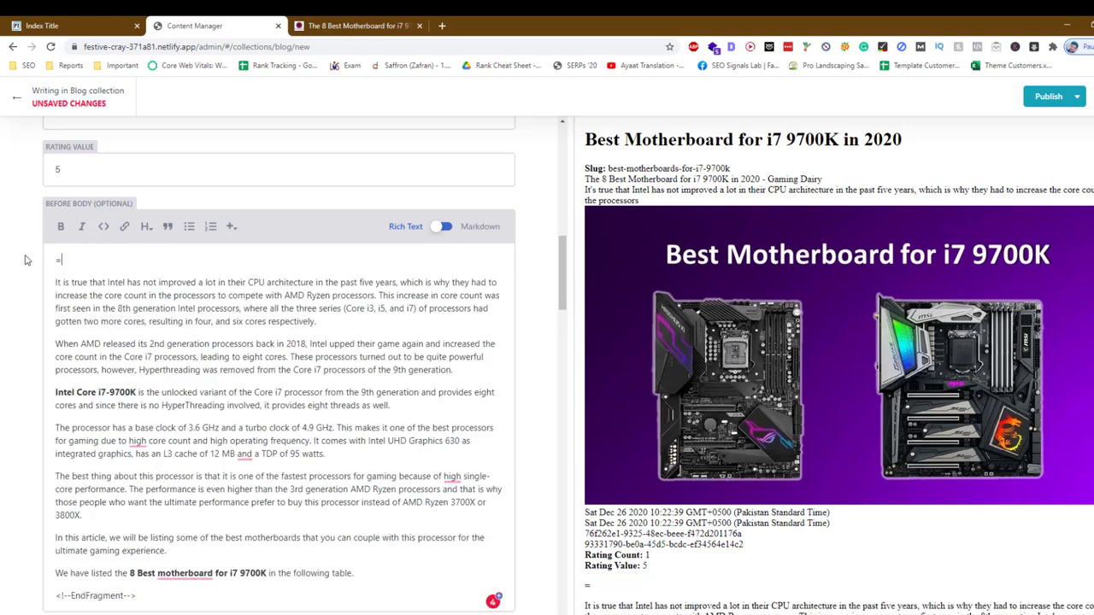
key("BackSpace")
key("Delete")
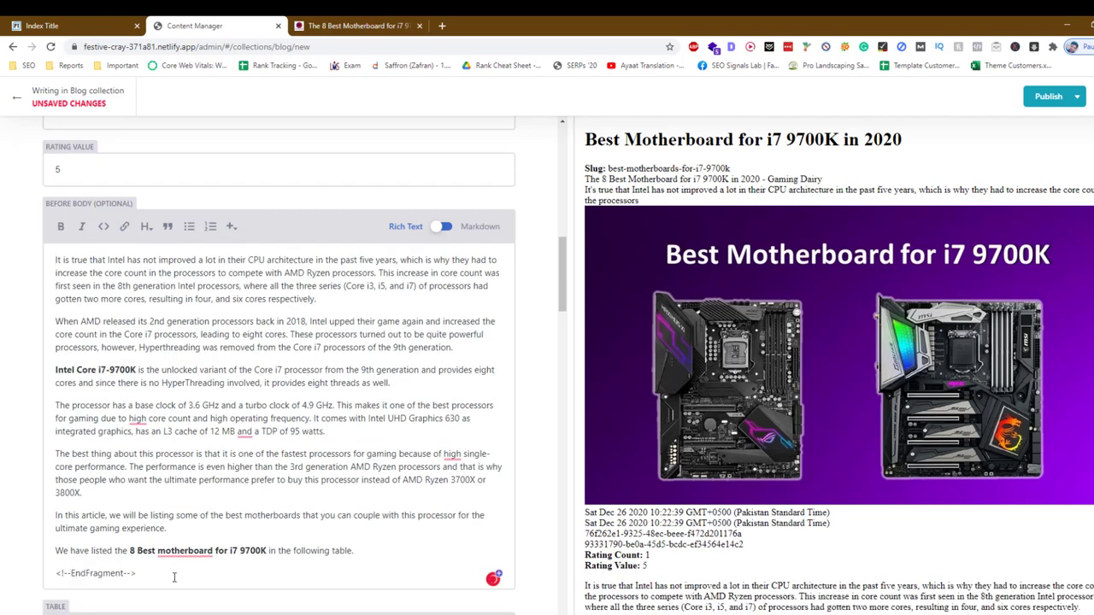
left_click_drag(174, 578, 34, 572)
key("BackSpace")
key("BackSpace")
scroll(22, 500, "down", 2)
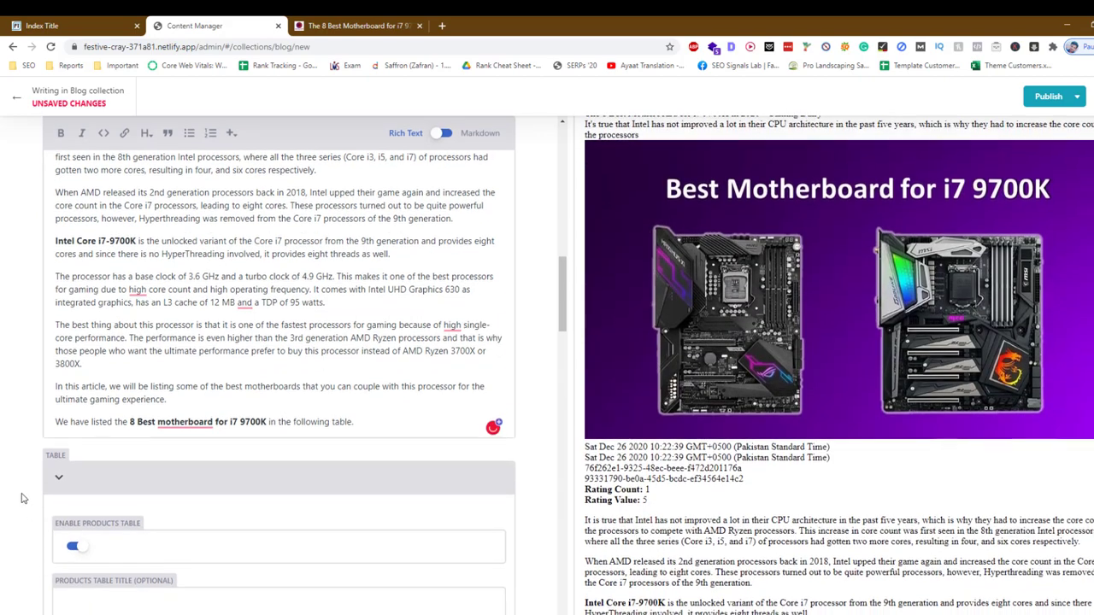
Compare the entry's products table settings with the motherboard comparison table in the published article
scroll(23, 499, "down", 2)
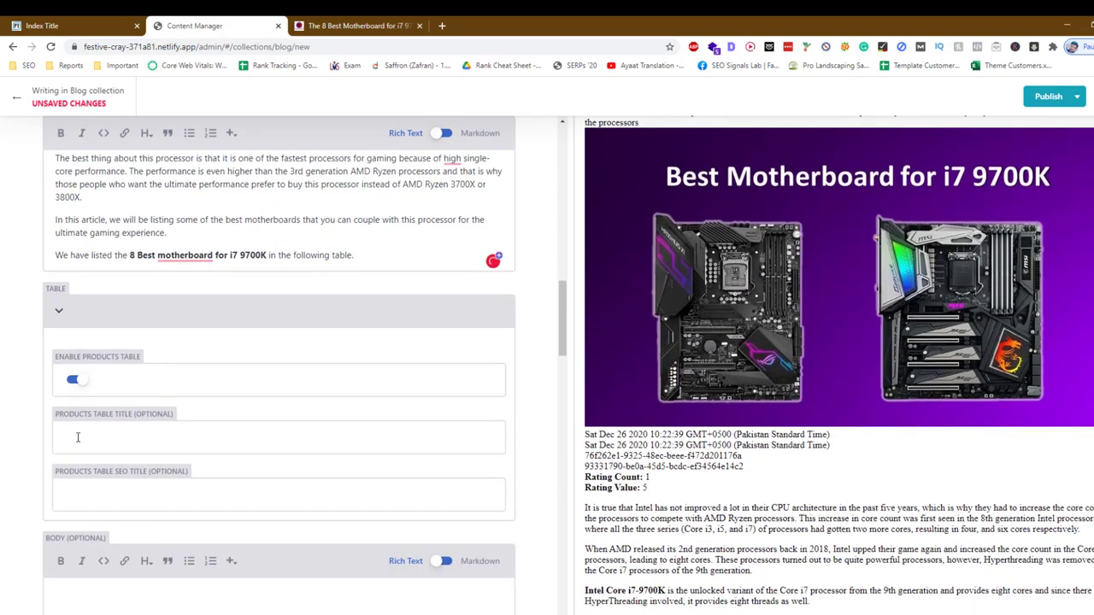
left_click(359, 25)
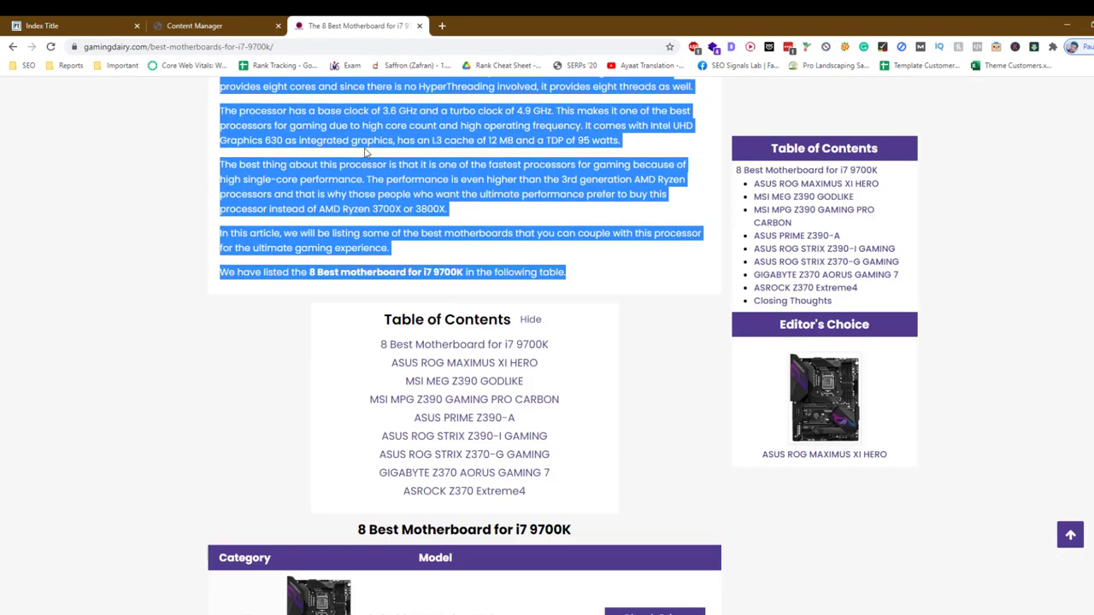
scroll(264, 160, "down", 4)
left_click_drag(209, 217, 479, 521)
scroll(481, 391, "down", 4)
left_click(244, 23)
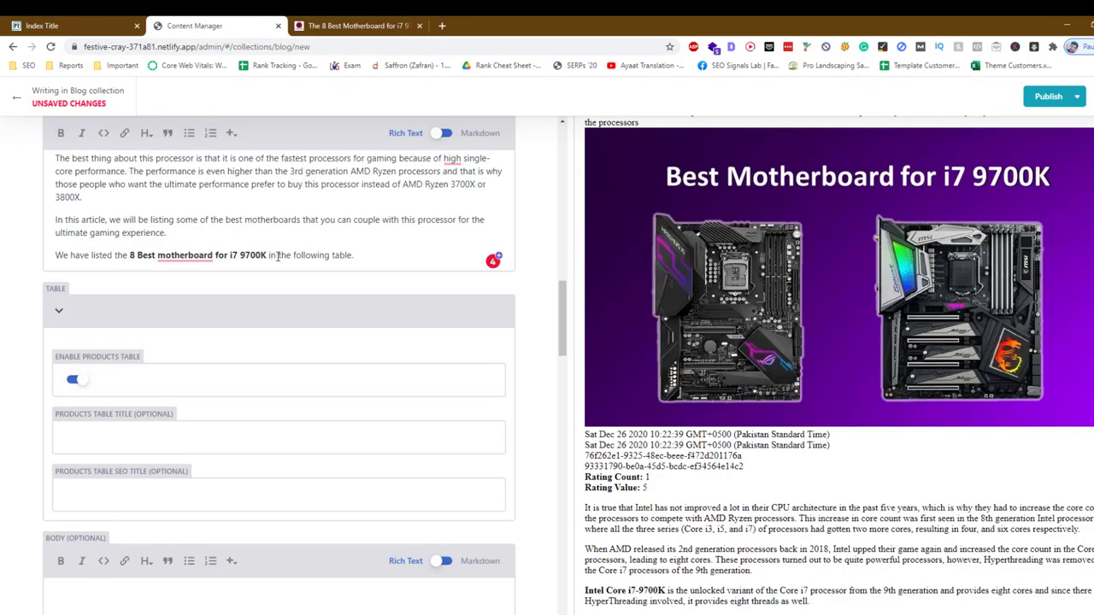
scroll(237, 317, "down", 3)
Copy the article's table heading "8 Best Motherboard for i7 9700K" into the products table title
left_click(226, 331)
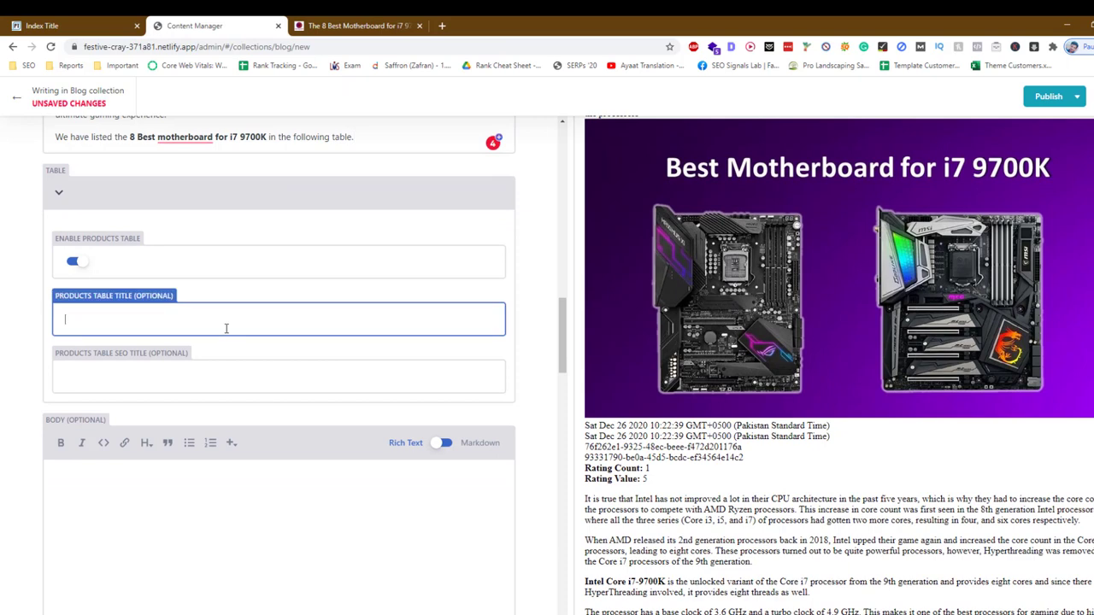
left_click(359, 26)
scroll(507, 295, "up", 4)
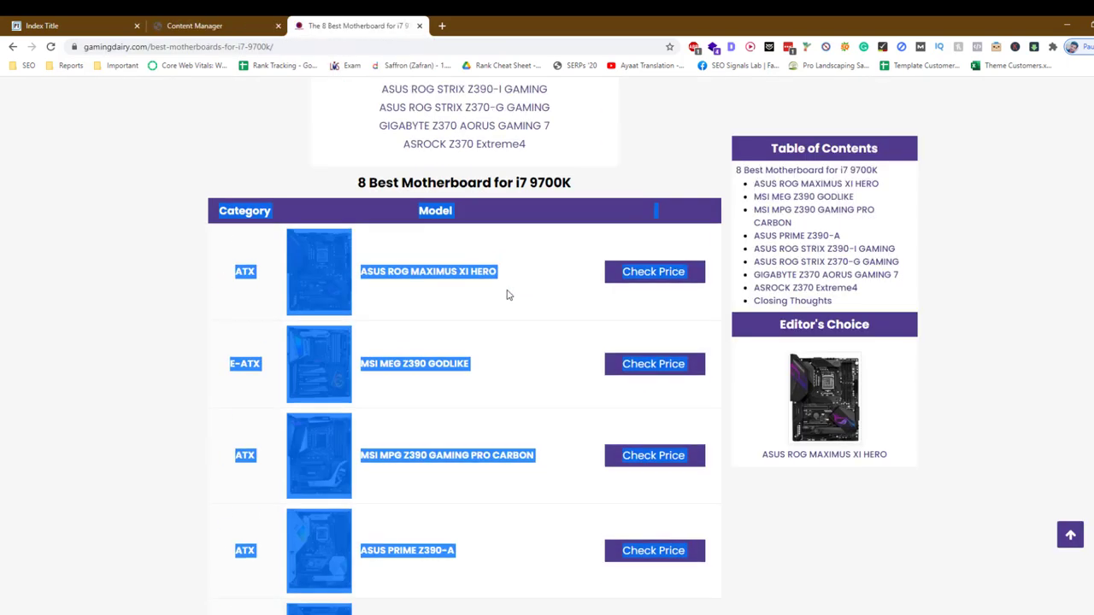
triple_click(511, 181)
key("ctrl+c")
left_click(180, 24)
key("ctrl+v")
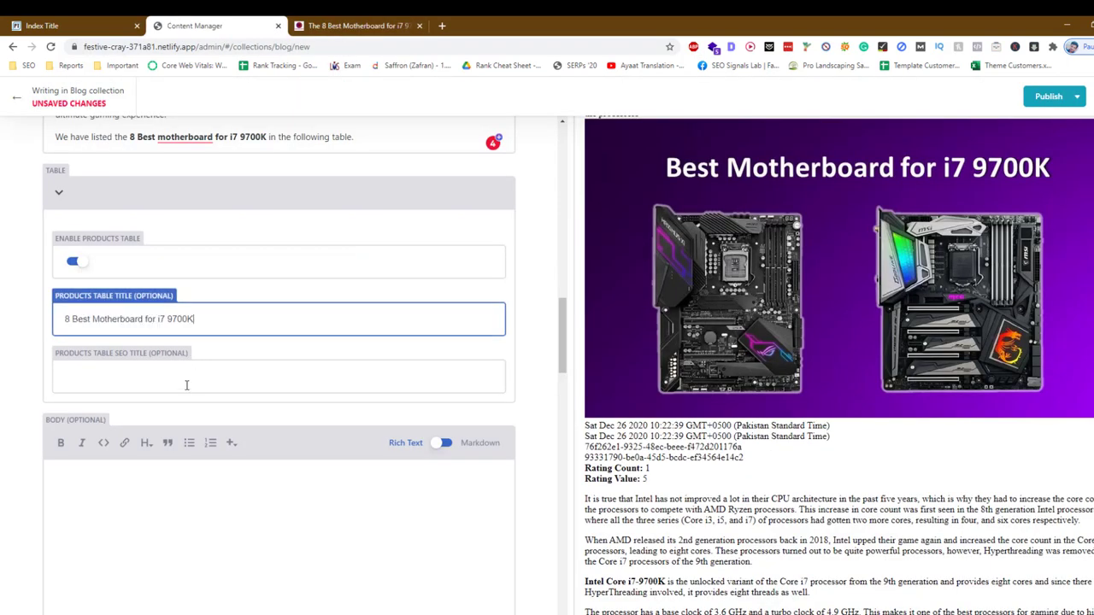
Examine where the optional body text belongs between the article's comparison table and its first product review
left_click(165, 389)
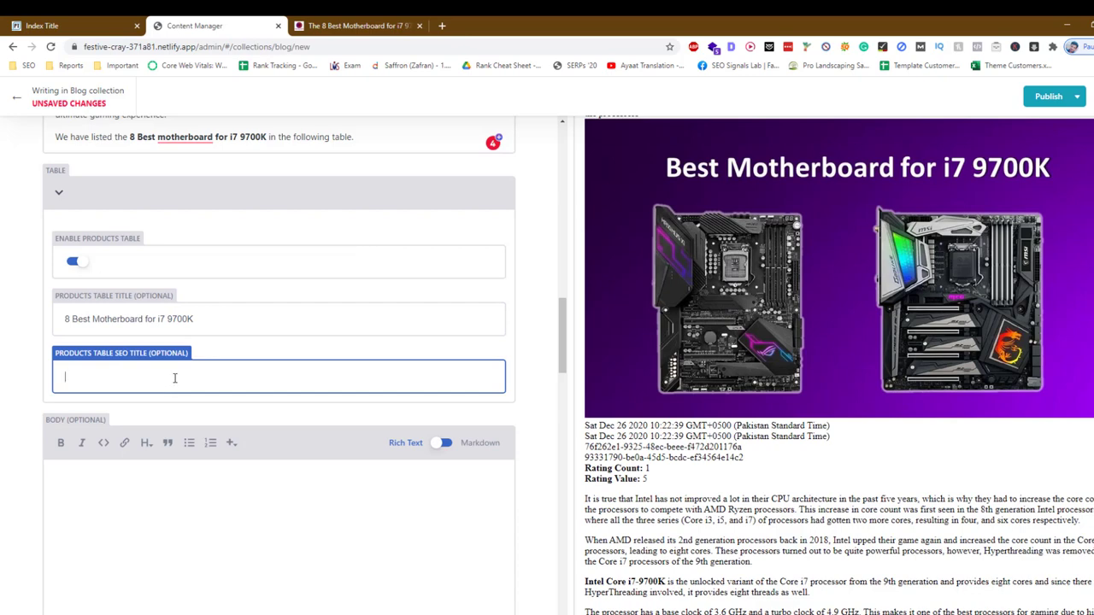
scroll(175, 377, "down", 2)
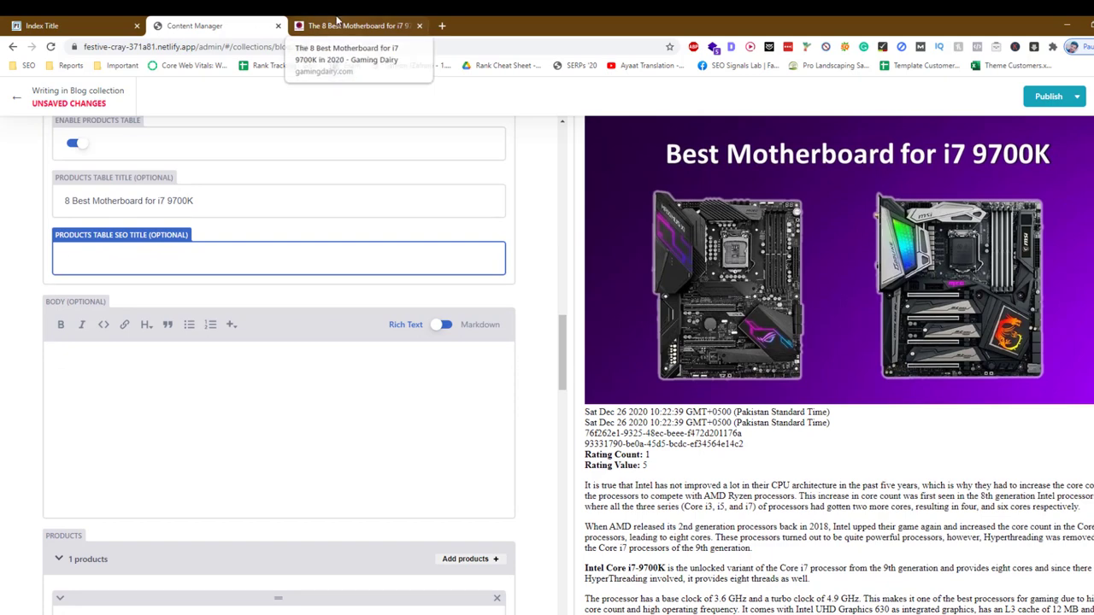
left_click(340, 23)
scroll(494, 248, "down", 4)
scroll(579, 322, "down", 6)
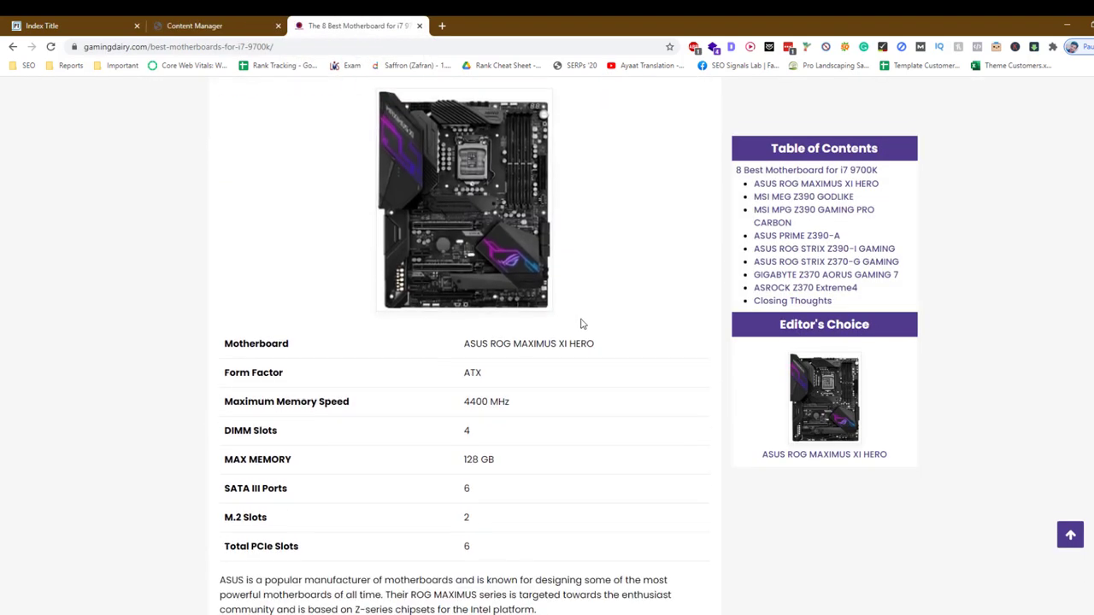
scroll(581, 324, "up", 2)
scroll(582, 324, "up", 2)
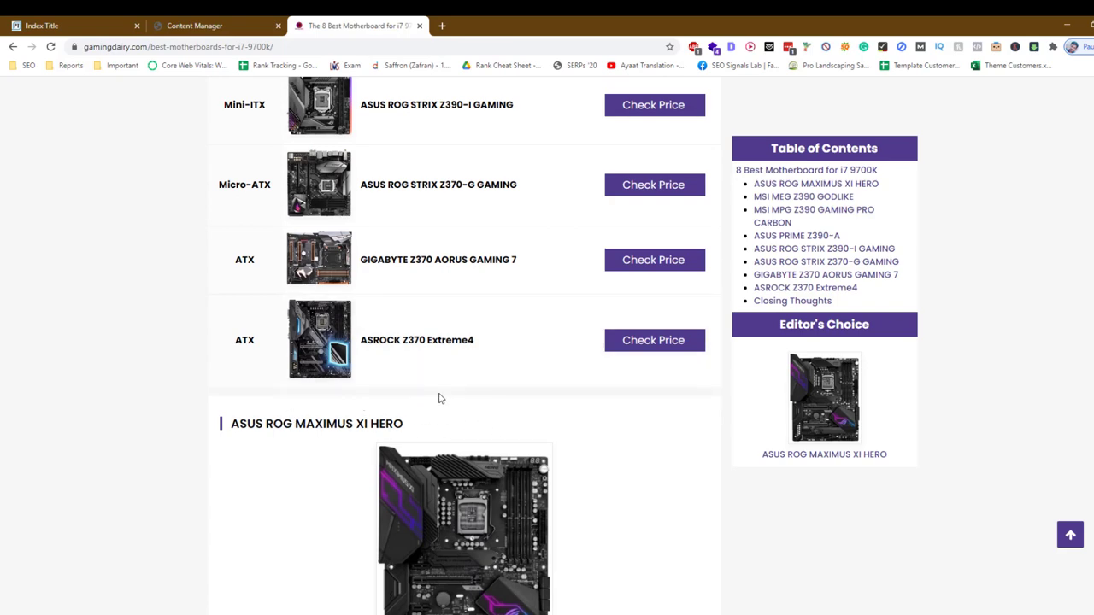
left_click(284, 20)
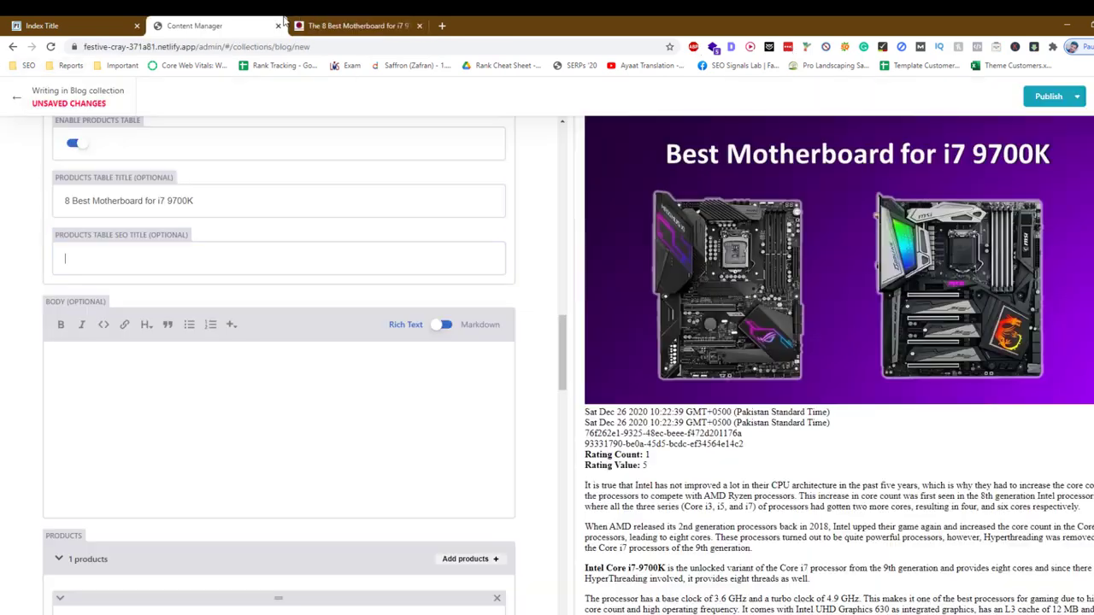
Copy the article's first product heading, "ASUS ROG MAXIMUS XI HERO", into the first product's title
scroll(239, 282, "down", 5)
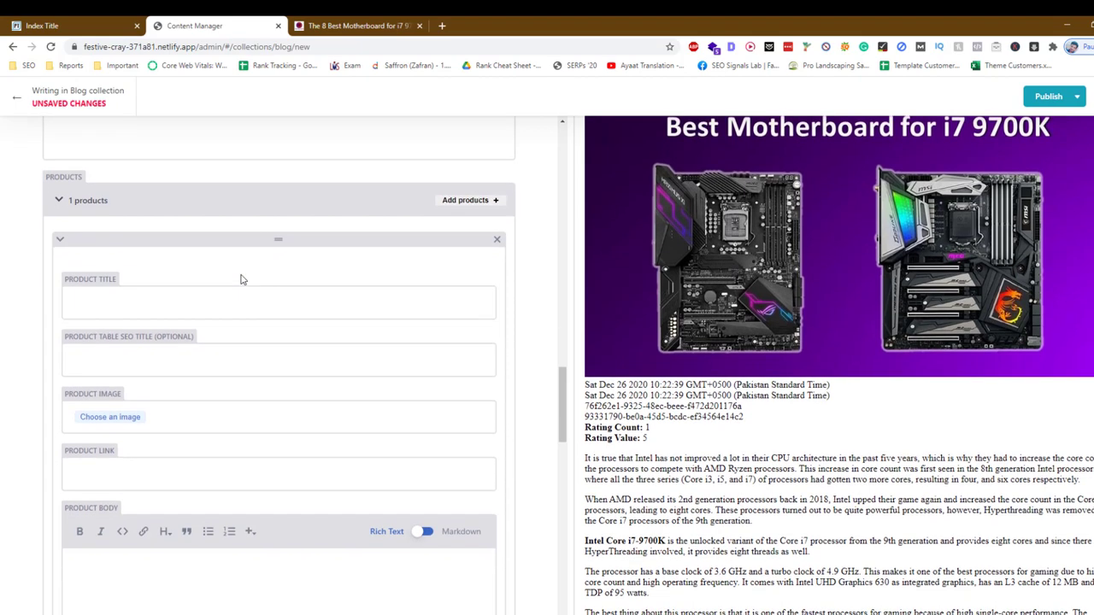
left_click(338, 24)
scroll(376, 273, "down", 3)
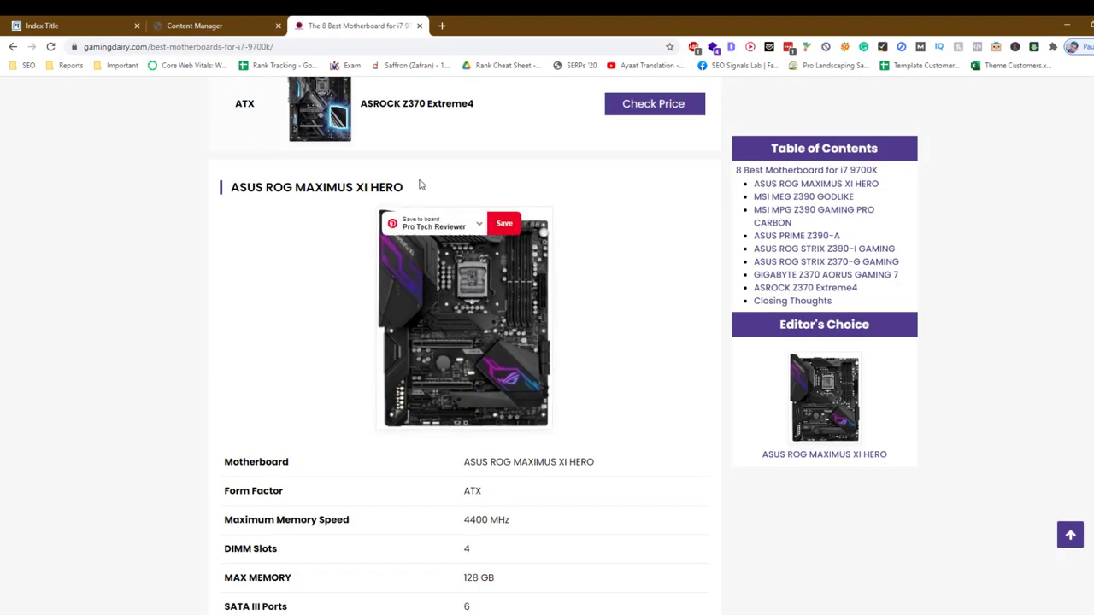
left_click_drag(419, 185, 232, 186)
key("ctrl+c")
left_click(205, 26)
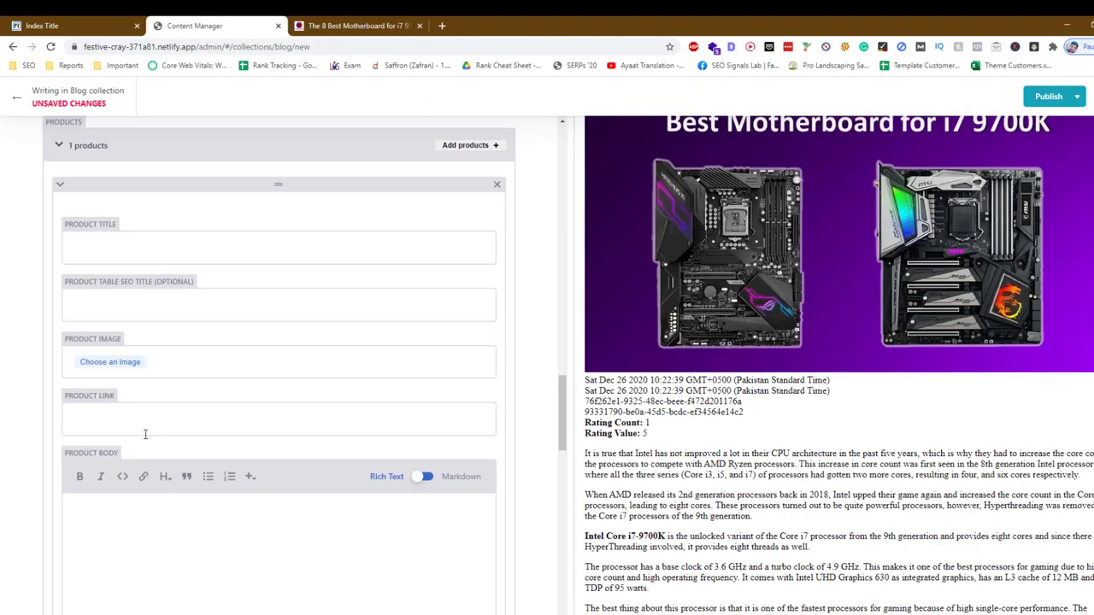
left_click(163, 240)
key("ctrl+v")
Set the first product's table SEO title to "Best Motherboard For Overclocking"
left_click(184, 309)
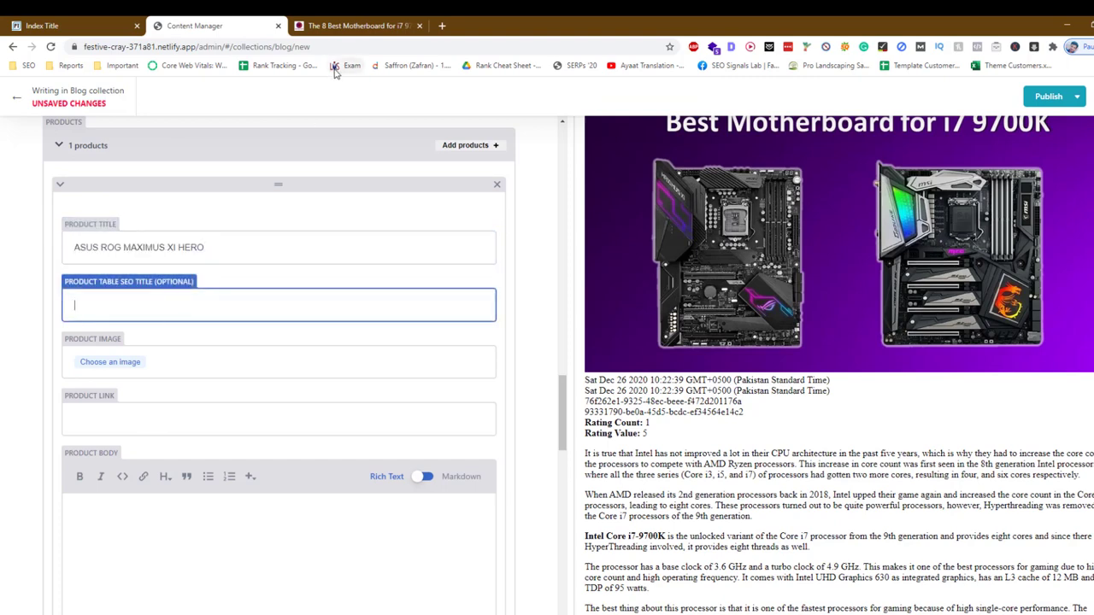
left_click(348, 24)
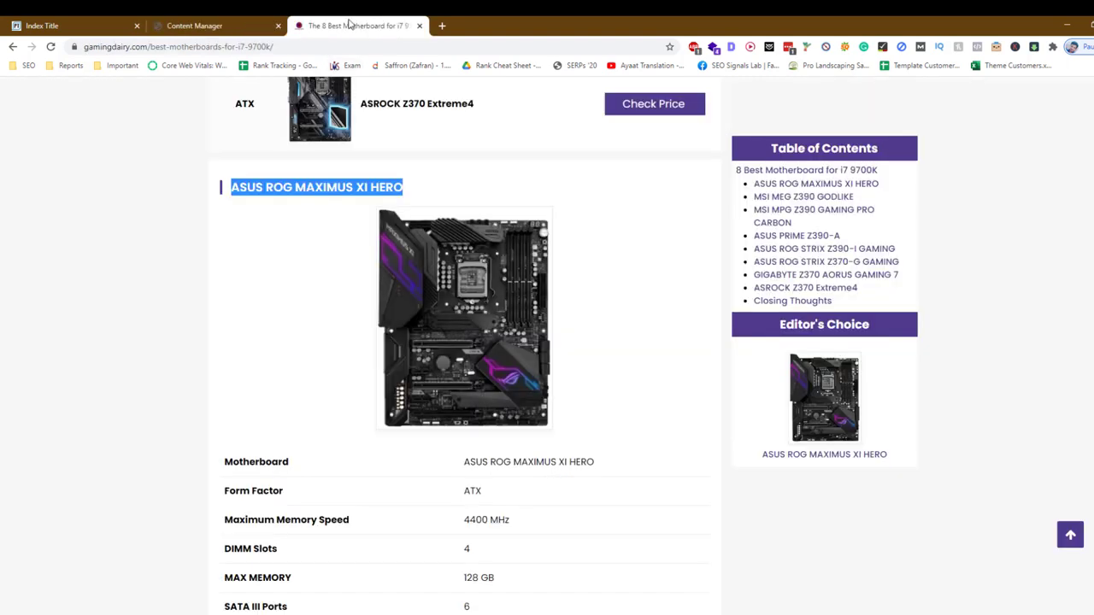
left_click(248, 25)
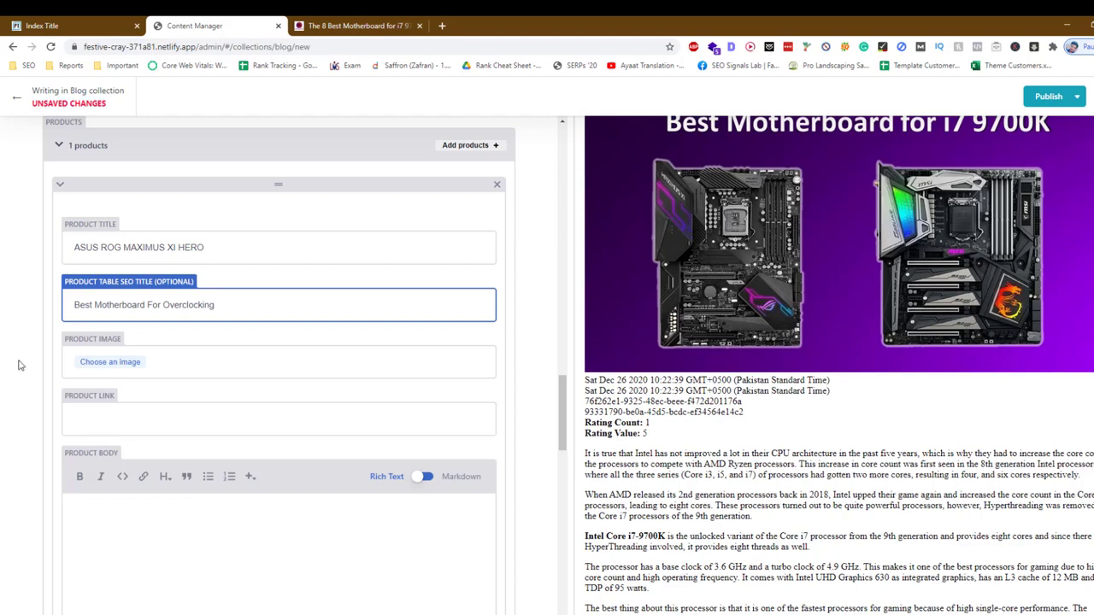
Set Nvidia-GeForce-RTX-3090.jpg from the media library as the first product's image
left_click(123, 368)
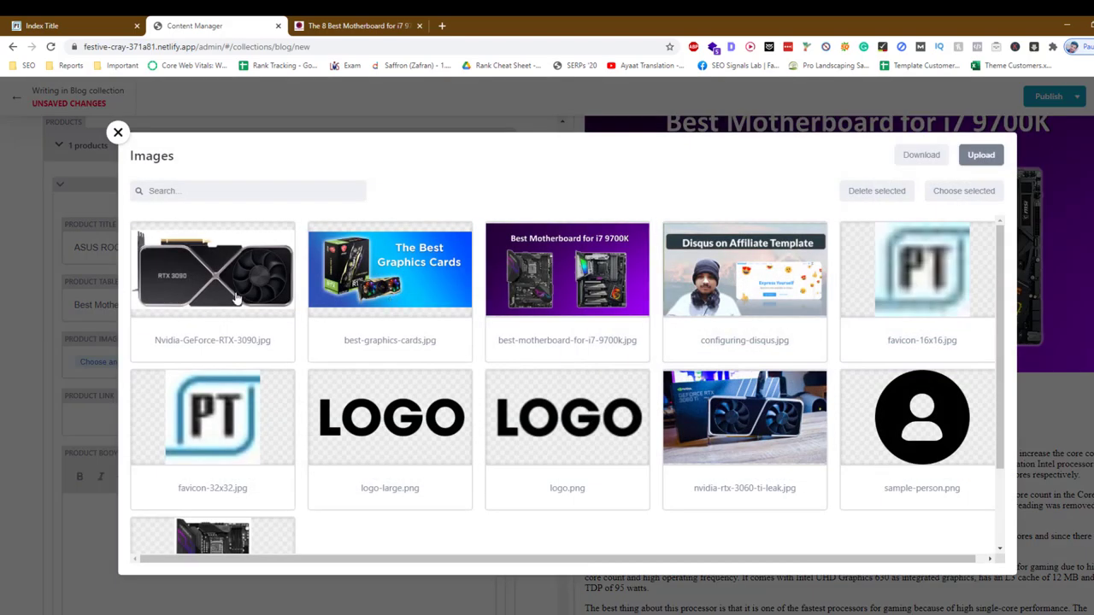
left_click(237, 295)
left_click(961, 190)
Copy the link address of the article's ASUS ROG MAXIMUS XI HERO heading into the first product's link
scroll(342, 257, "down", 2)
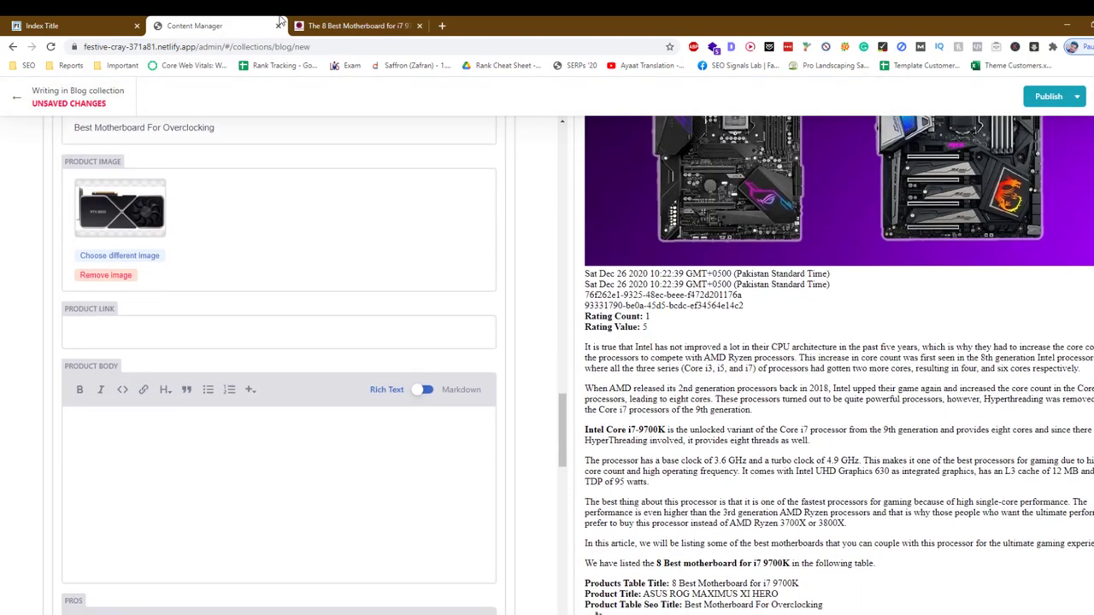
left_click(289, 23)
scroll(379, 226, "down", 1)
scroll(299, 248, "up", 2)
left_click(299, 248)
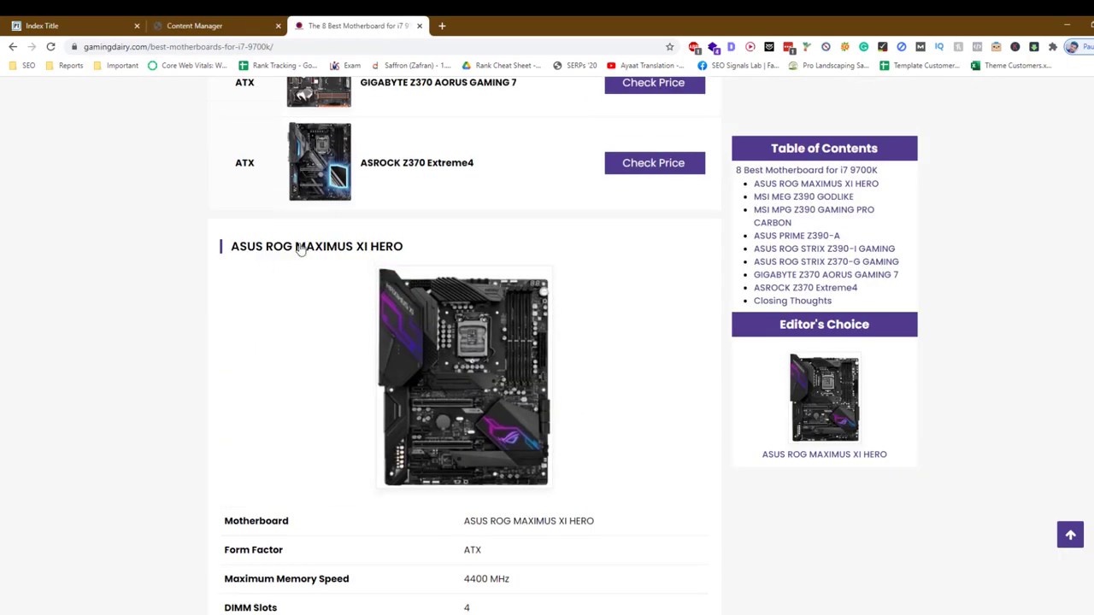
right_click(303, 247)
left_click(342, 313)
left_click(194, 25)
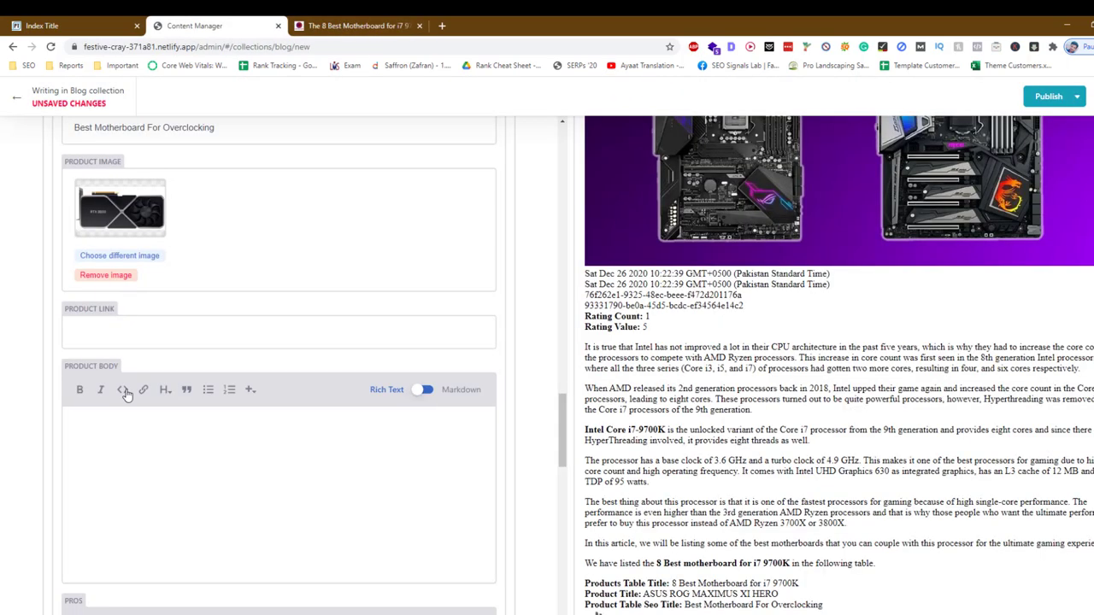
key("ctrl+v")
Copy the article's ASUS ROG MAXIMUS XI HERO description, from its first paragraph through the Conclusion, into the first product's body
key("ctrl+Tab")
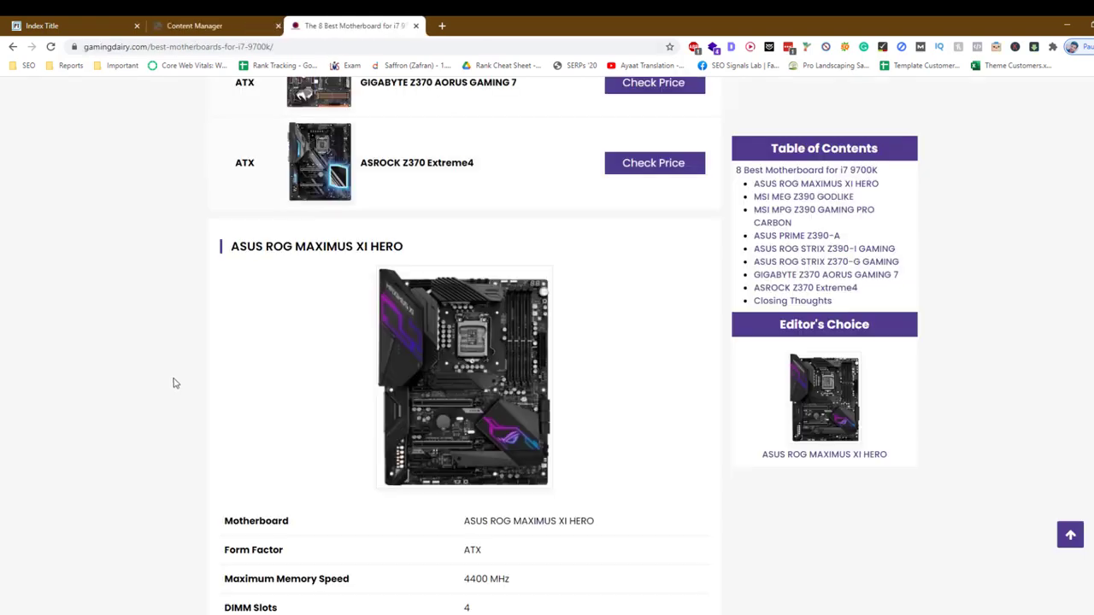
scroll(169, 382, "down", 4)
scroll(169, 382, "down", 3)
left_click_drag(220, 167, 588, 479)
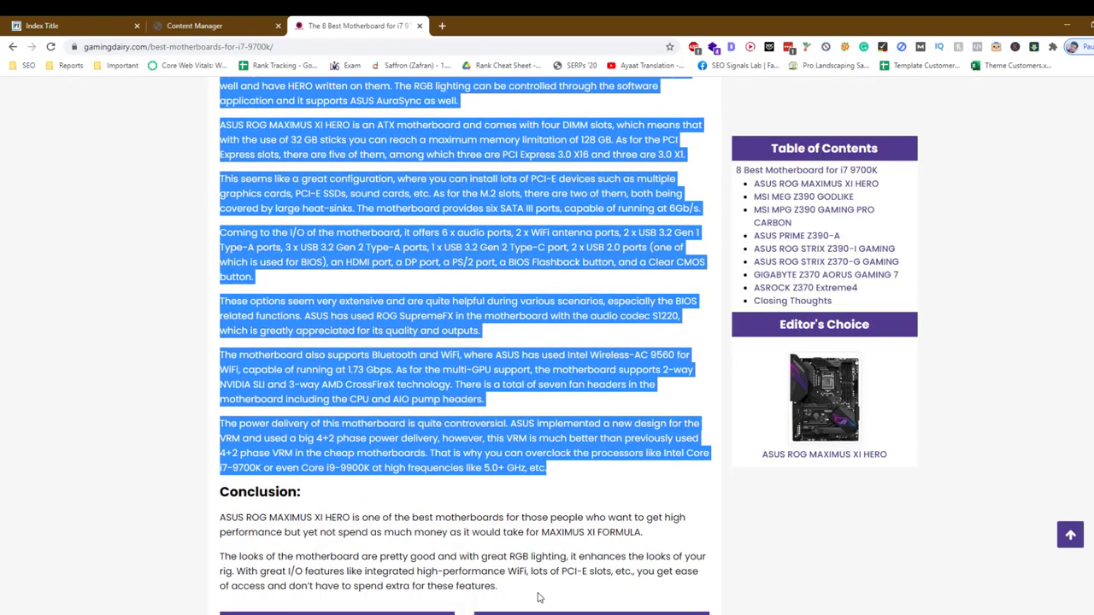
left_click_drag(539, 597, 539, 598)
key("ctrl+c")
left_click(195, 26)
key("ctrl+v")
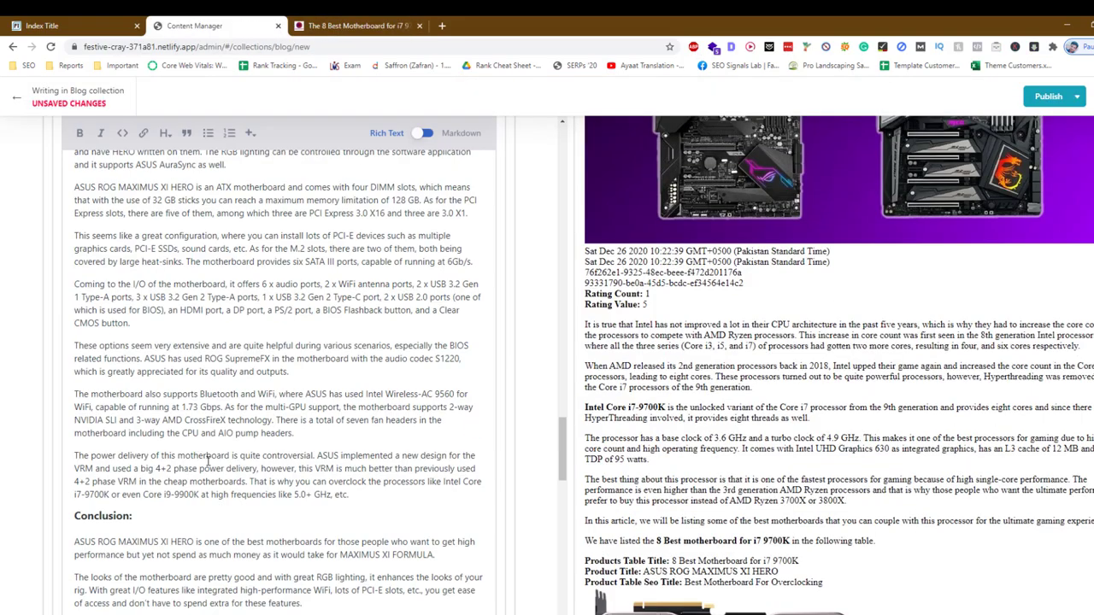
Remove the pasted StartFragment and EndFragment comment markers from the first product's body
scroll(208, 462, "down", 5)
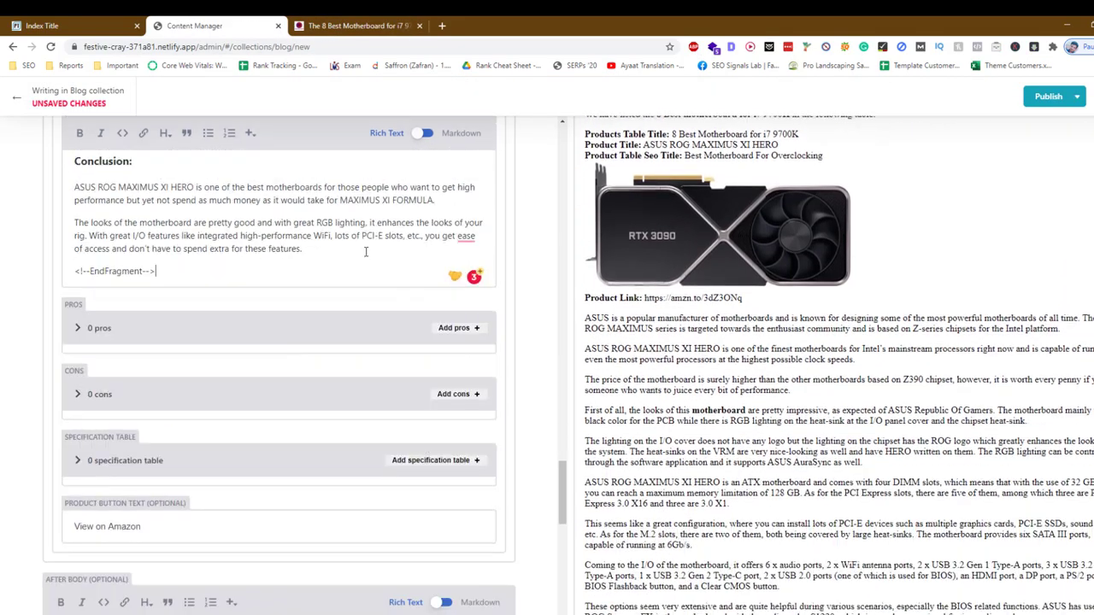
scroll(329, 339, "up", 10)
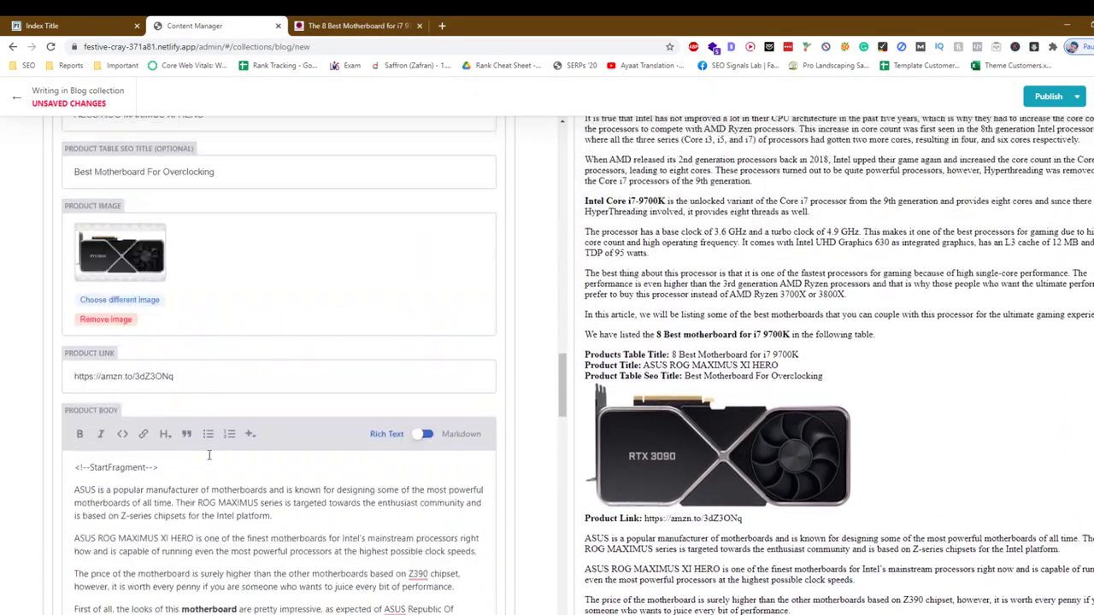
left_click_drag(188, 469, 73, 468)
key("BackSpace")
Add the article's "Awesome looks" as the first product's first pro
scroll(236, 385, "down", 10)
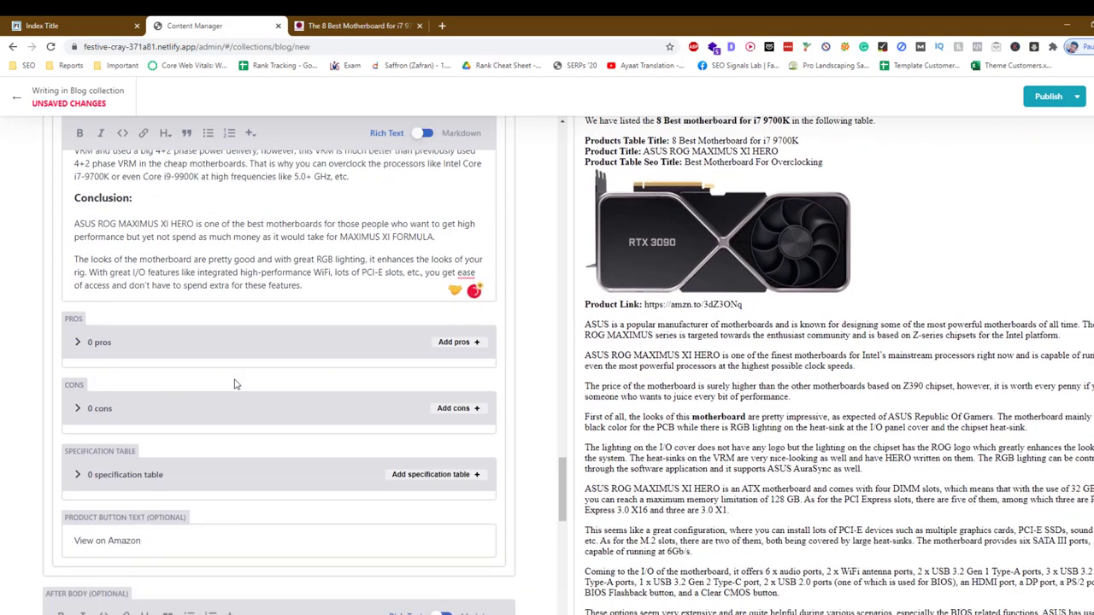
key("ctrl+Tab")
left_click_drag(658, 596, 417, 464)
scroll(418, 462, "up", 3)
scroll(417, 462, "down", 10)
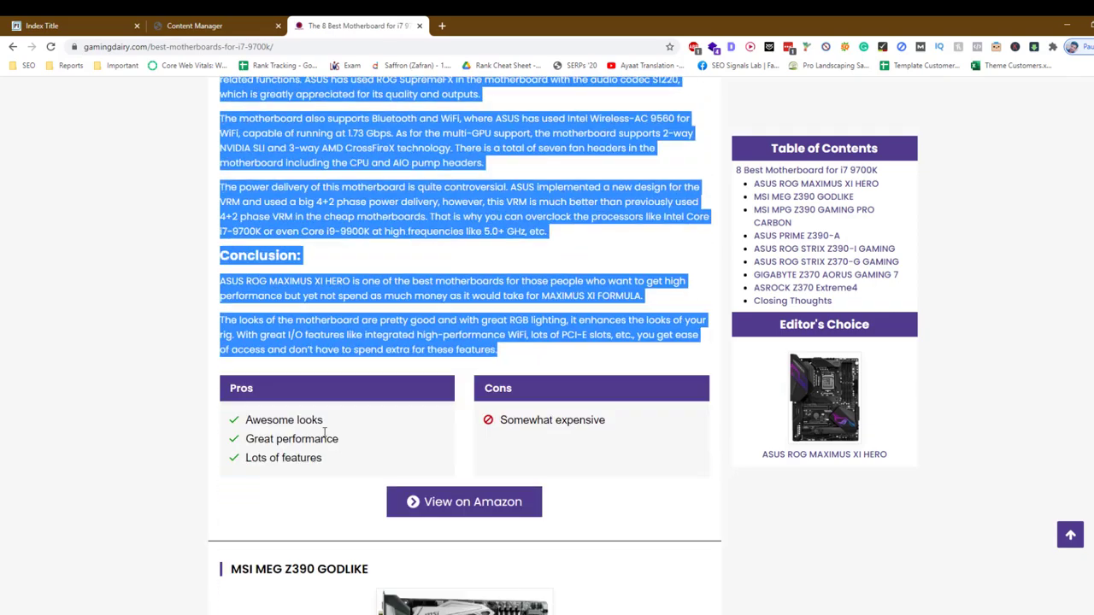
left_click(323, 420)
triple_click(323, 419)
left_click(195, 25)
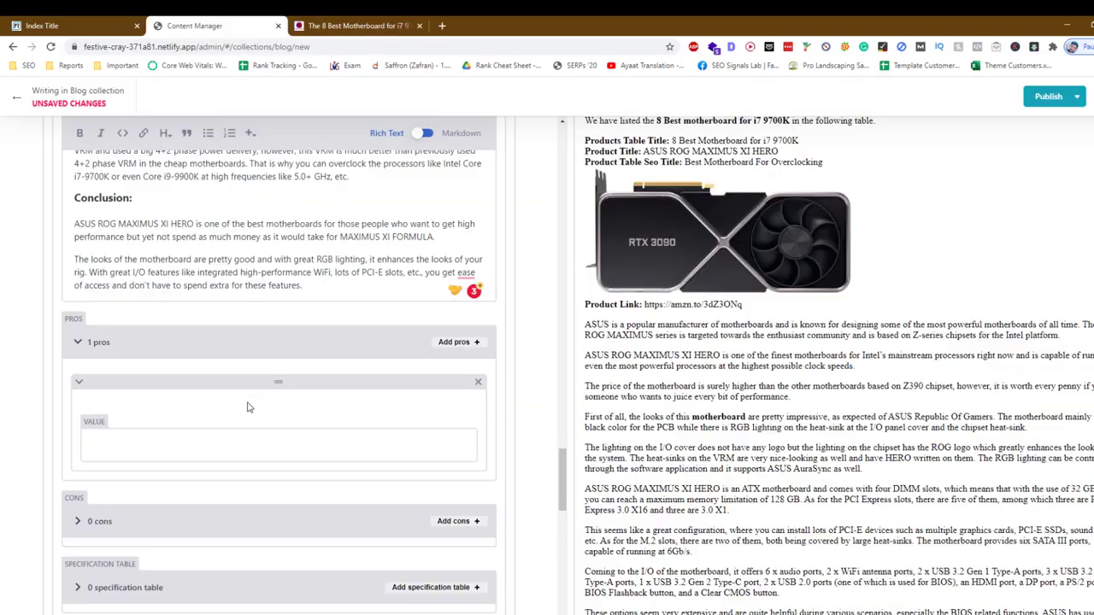
left_click(243, 445)
key("ctrl+v")
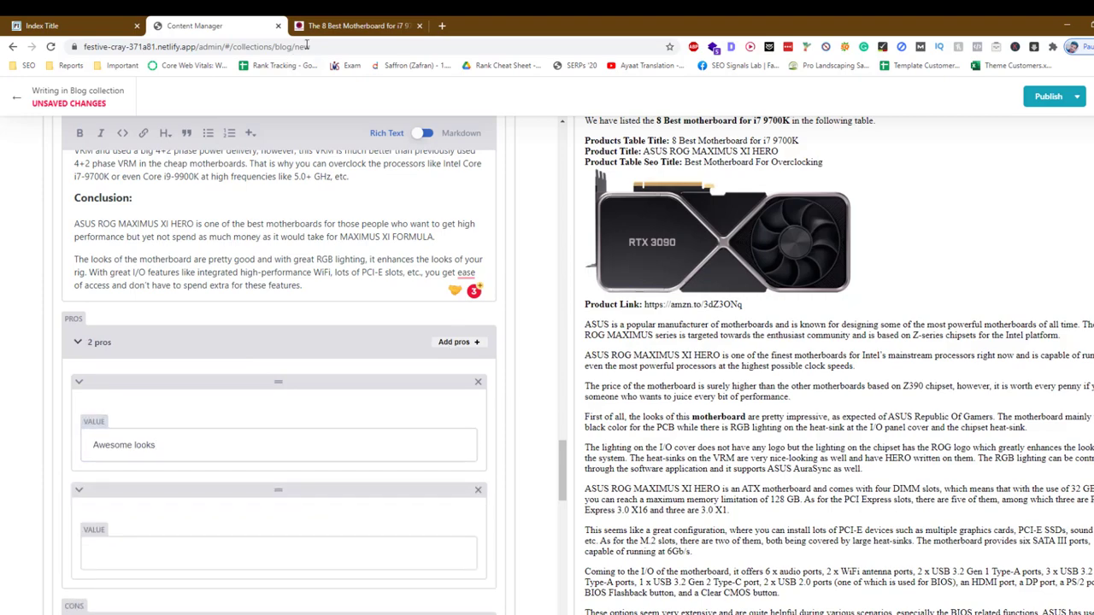
Add the article's "Great performance" as the first product's second pro
key("ctrl+Tab")
triple_click(301, 440)
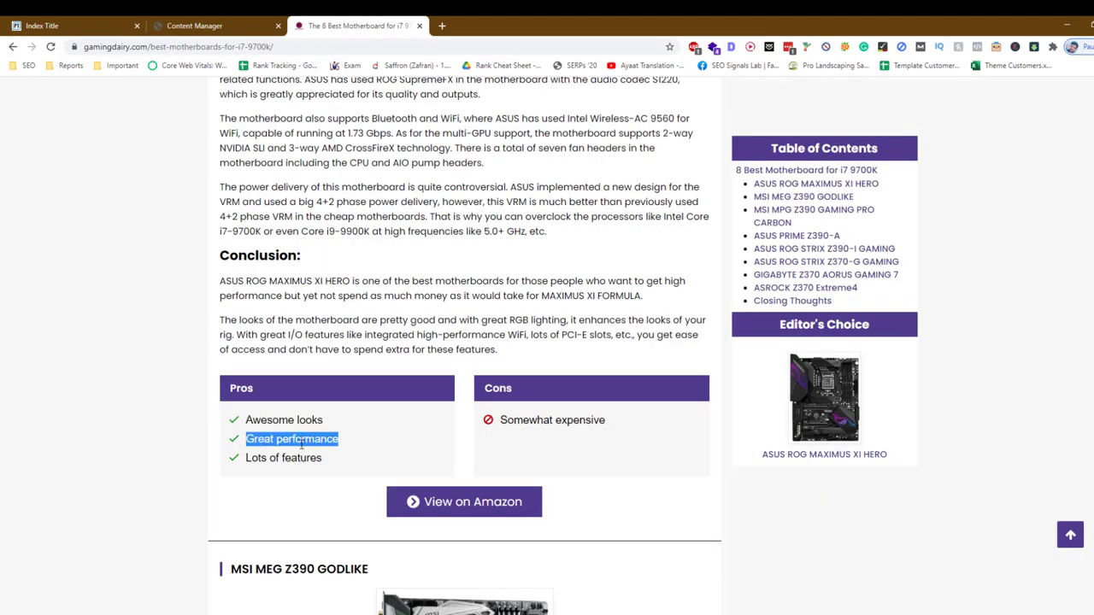
left_click(231, 24)
left_click(198, 551)
key("ctrl+v")
Add the article's "Somewhat expensive" as a con of the first product
scroll(185, 536, "down", 4)
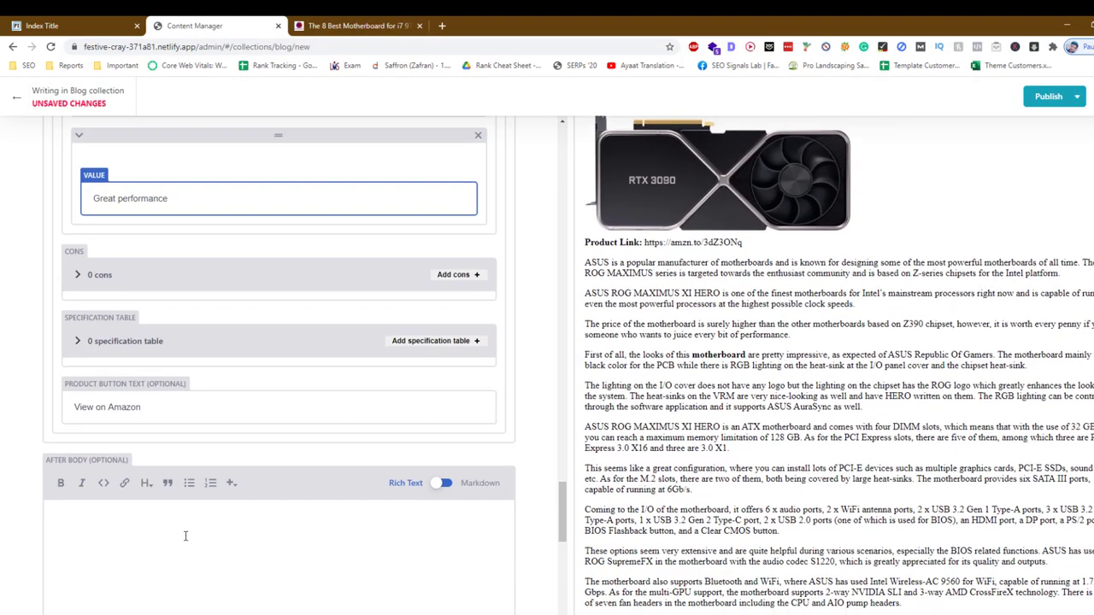
left_click(466, 275)
left_click(380, 24)
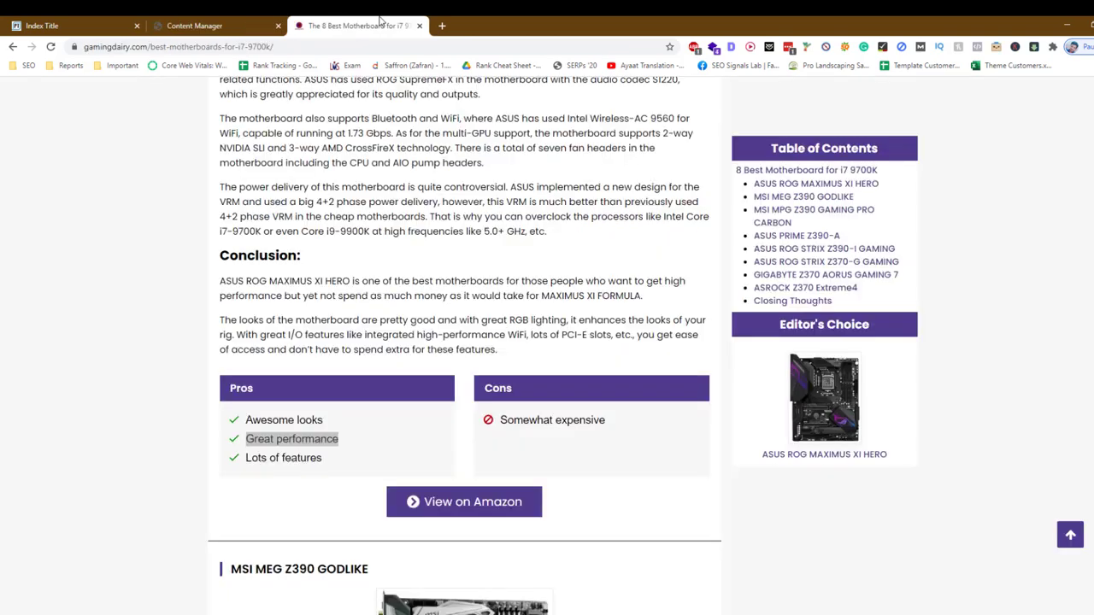
double_click(558, 420)
triple_click(557, 420)
left_click(214, 25)
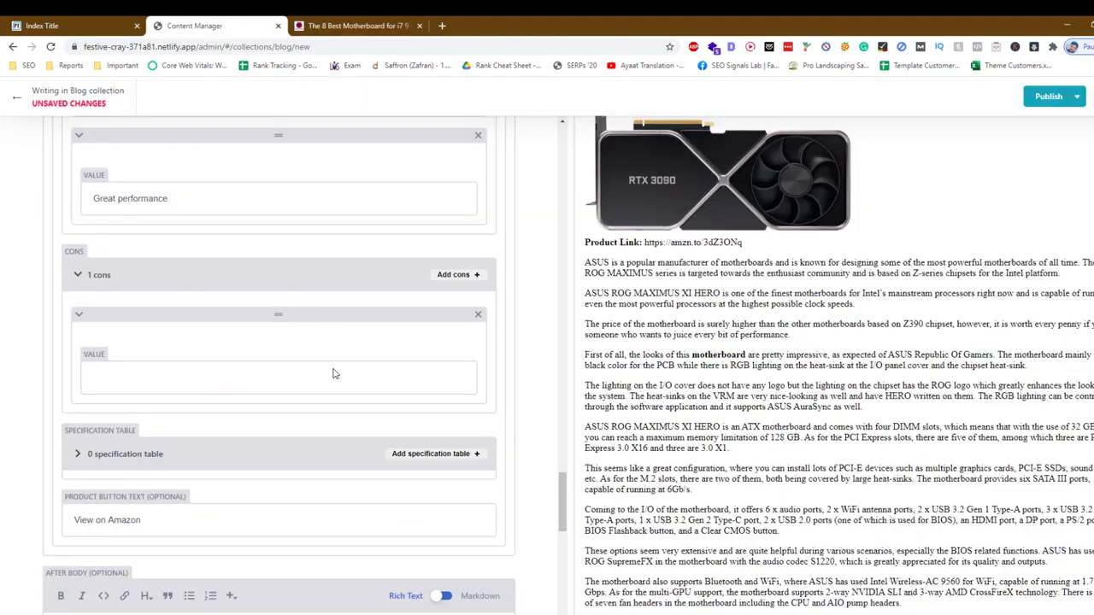
left_click(320, 381)
key("ctrl+v")
Add a specification row to the first product with parameter "Motherboard" and value "ASUS ROG MAXIMUS XI HERO", copied from the article
scroll(423, 349, "down", 3)
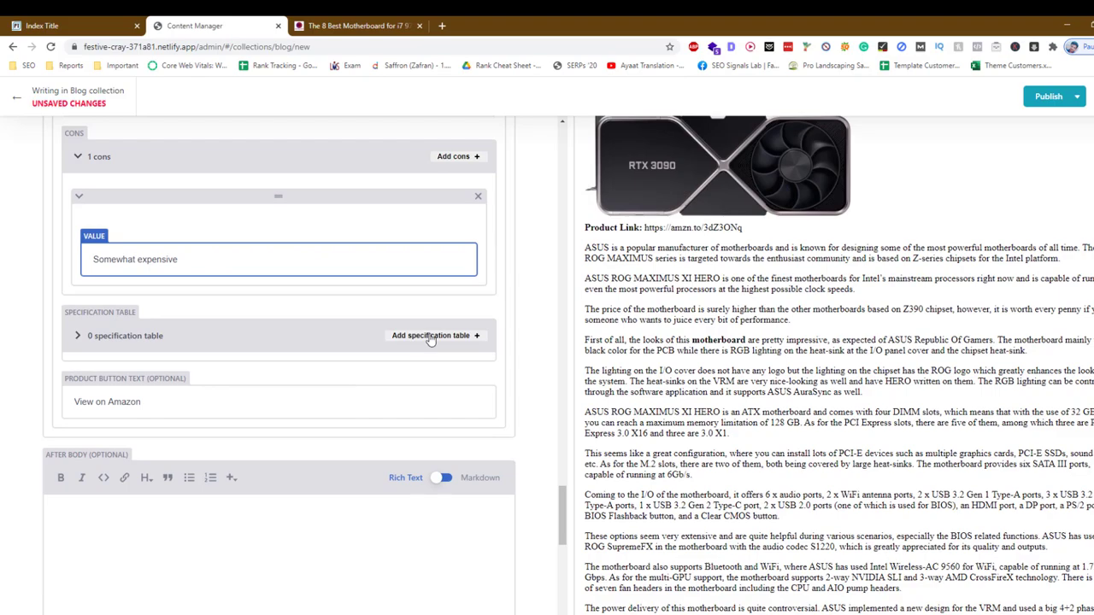
left_click(431, 337)
left_click(352, 26)
scroll(254, 279, "up", 15)
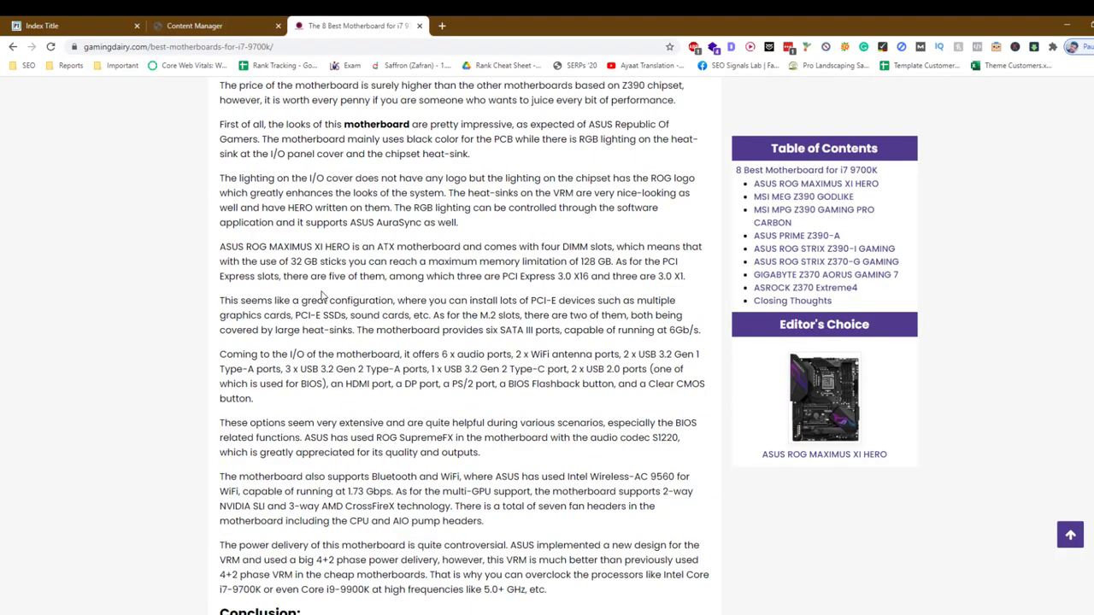
double_click(254, 282)
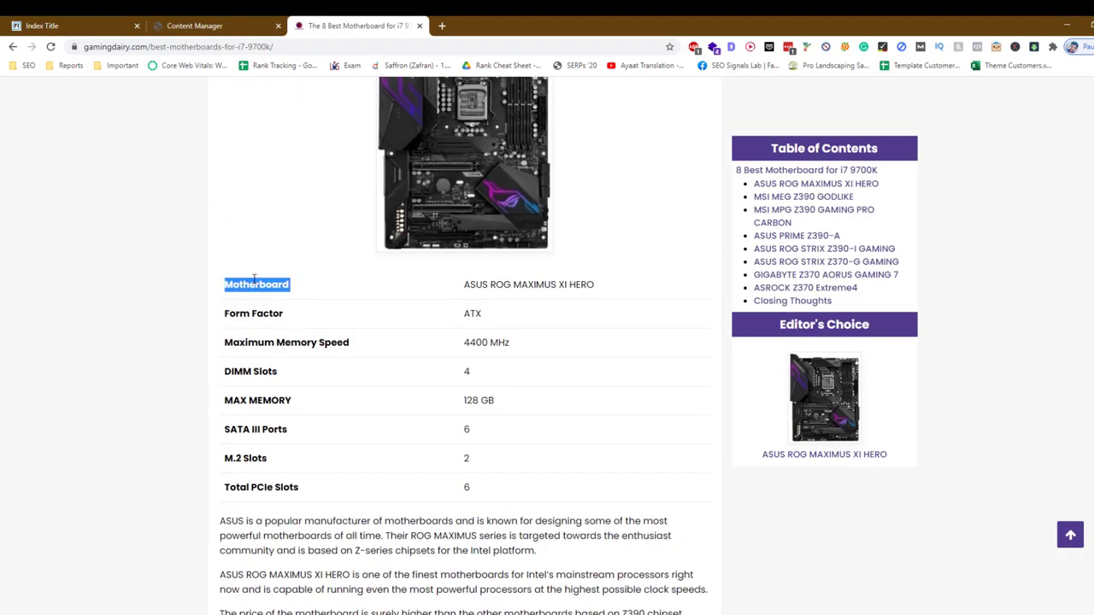
left_click(242, 19)
left_click(159, 440)
key("ctrl+v")
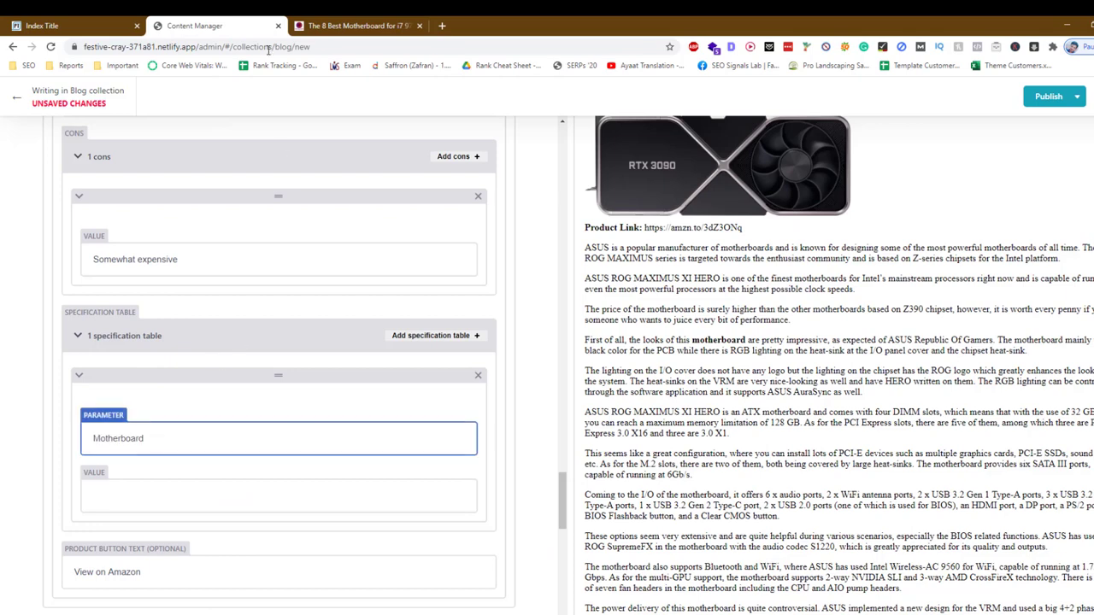
left_click(347, 25)
triple_click(541, 284)
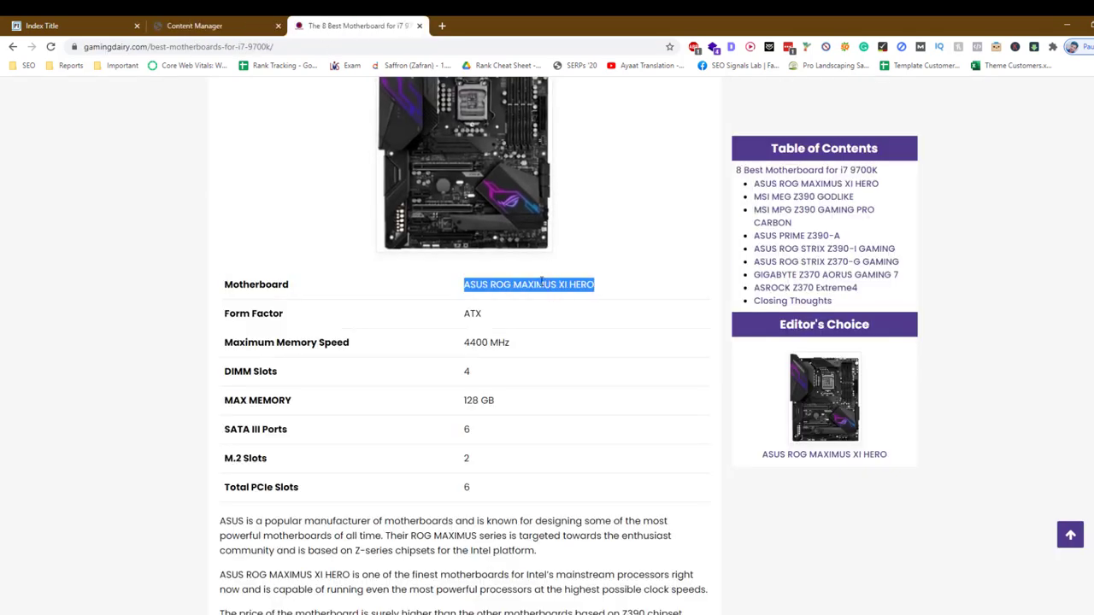
left_click(247, 24)
key("ctrl+v")
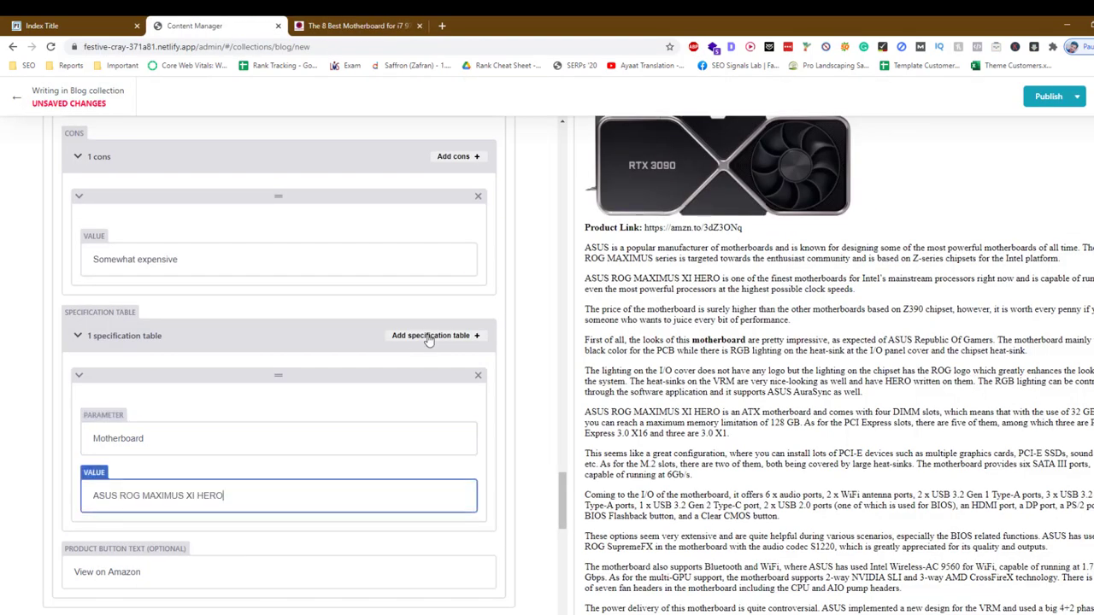
Add a second specification row with parameter "Form Factor" and value "ATX", copied from the article's specifications
left_click(430, 335)
left_click(347, 26)
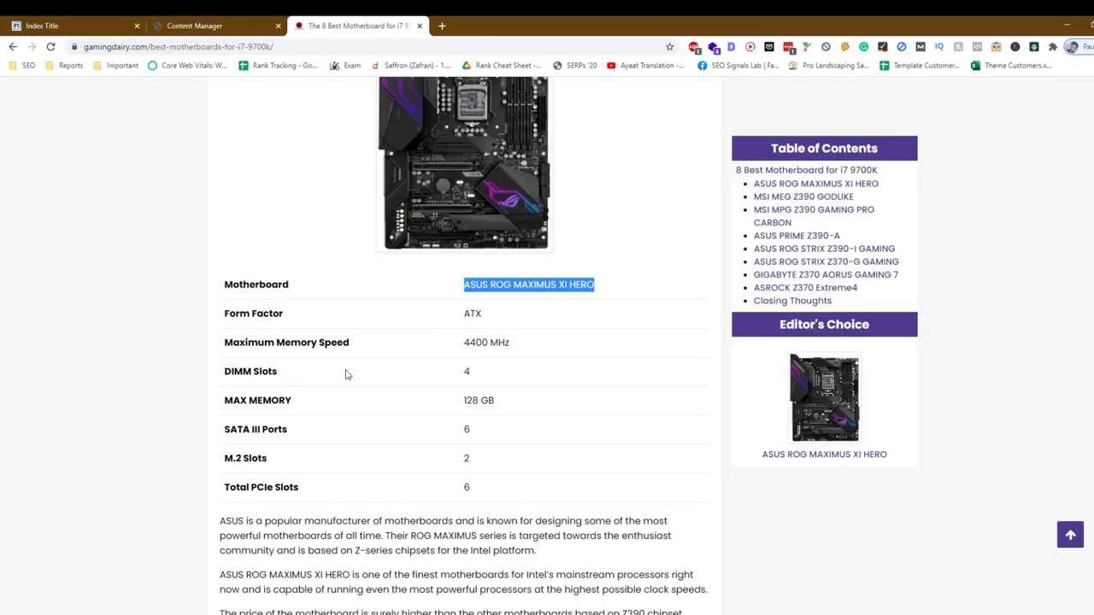
triple_click(259, 315)
left_click(244, 25)
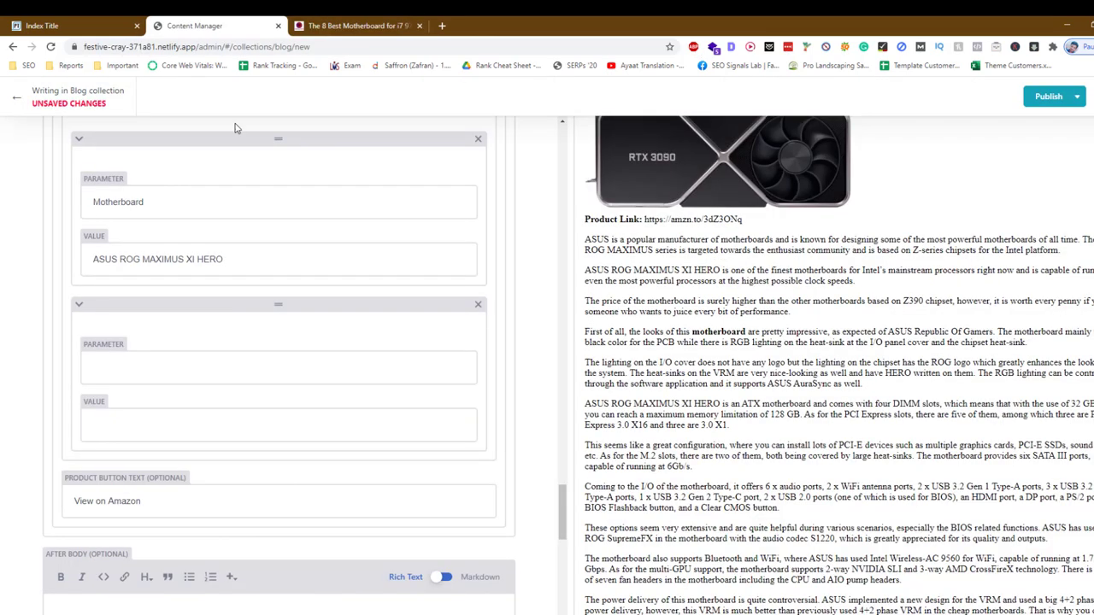
left_click(220, 366)
key("ctrl+v")
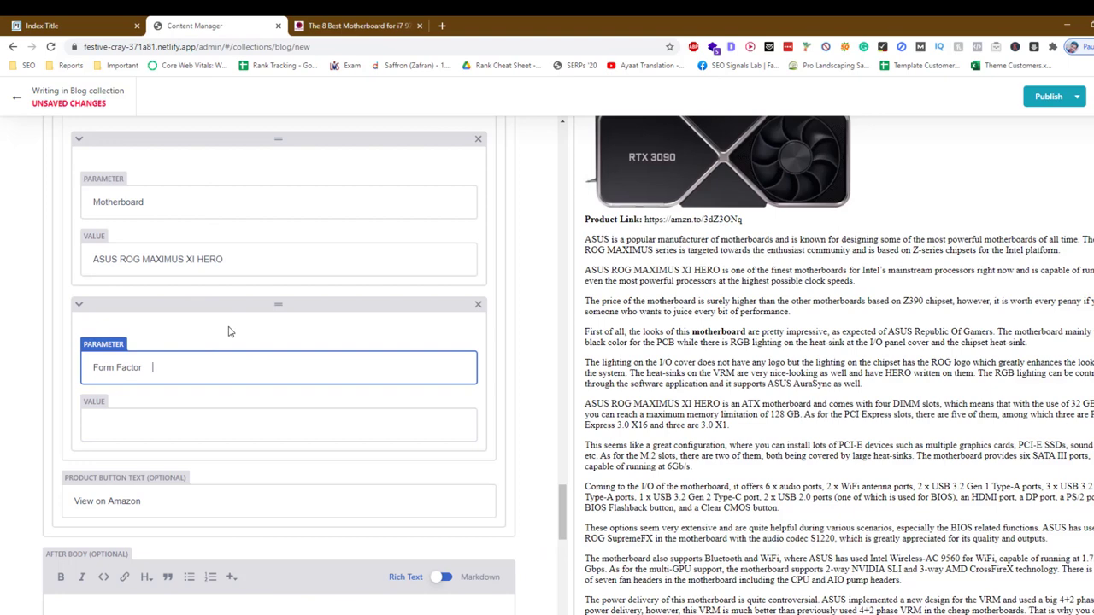
left_click(354, 26)
double_click(471, 313)
left_click(203, 24)
left_click(260, 430)
key("ctrl+v")
Copy the article's Closing Thoughts heading and paragraph into the post's After Body
scroll(266, 470, "down", 3)
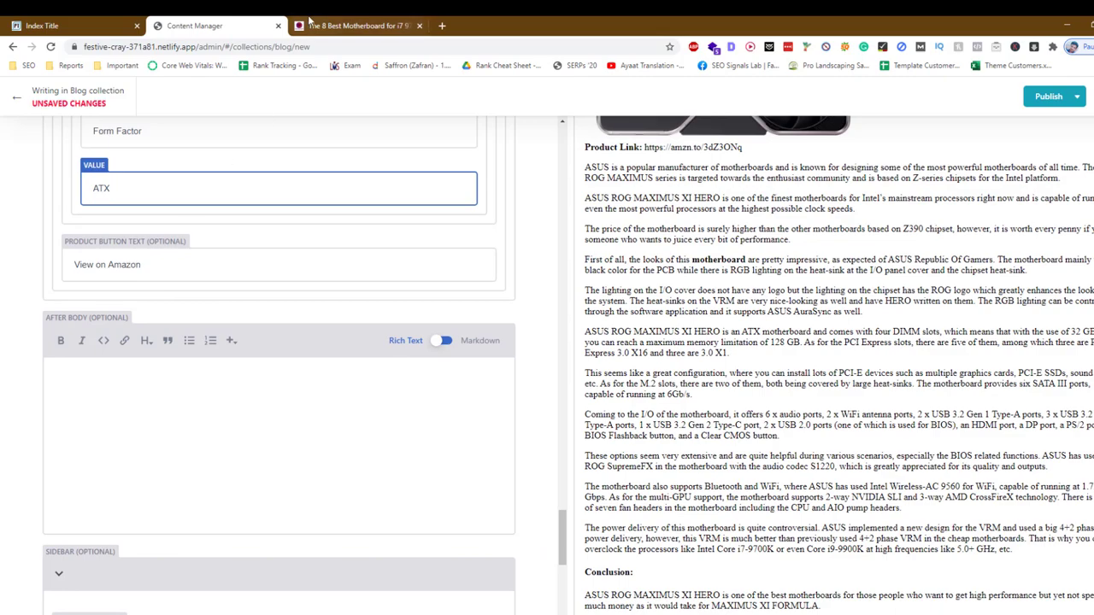
left_click(354, 26)
scroll(337, 282, "down", 15)
scroll(332, 298, "down", 3)
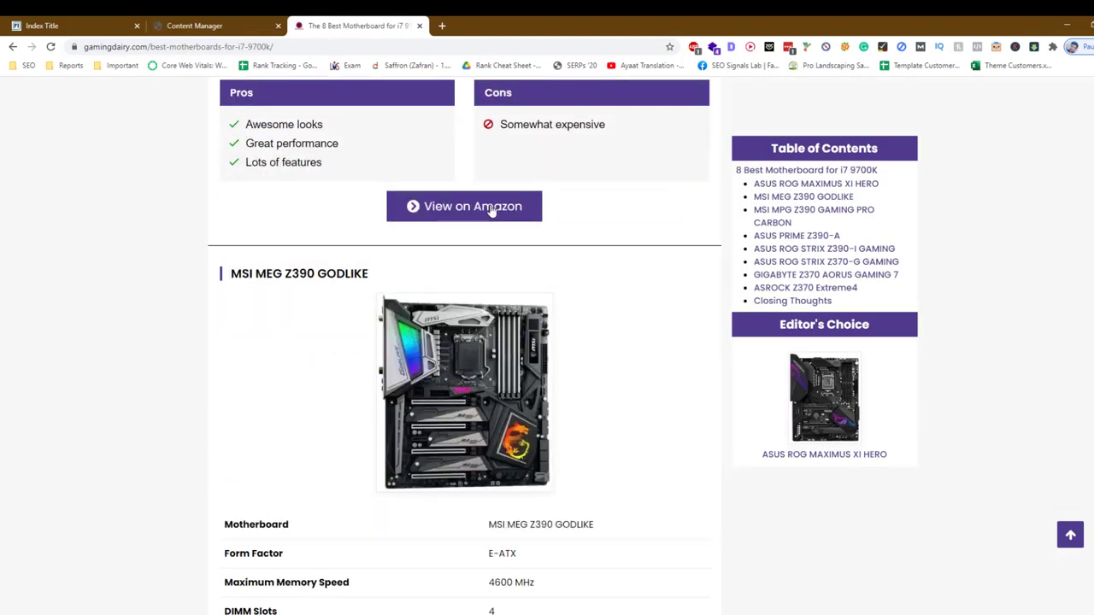
left_click(248, 26)
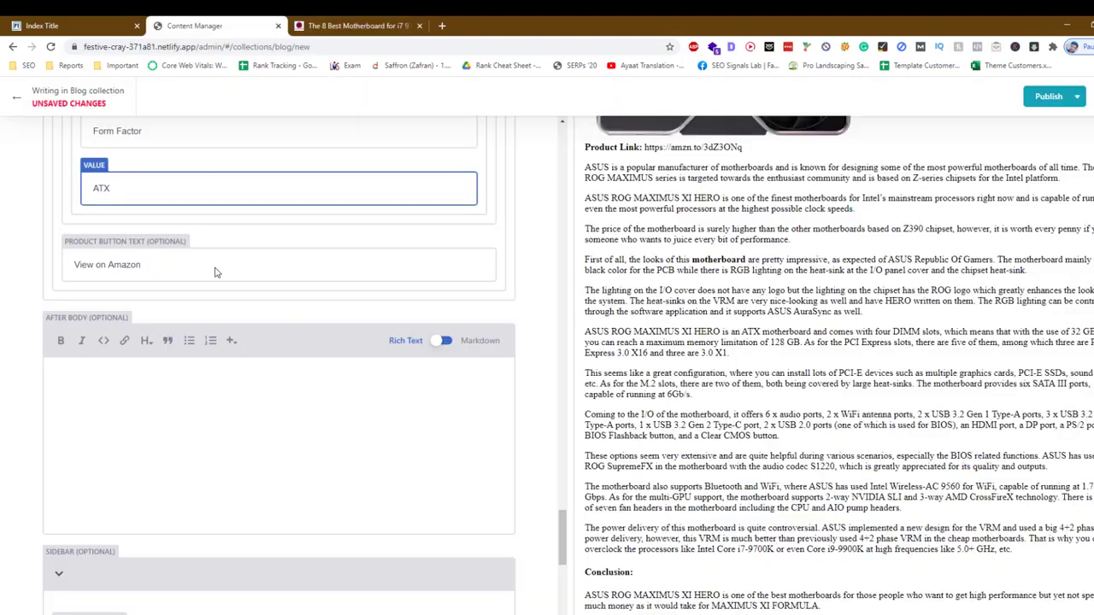
scroll(204, 321, "down", 2)
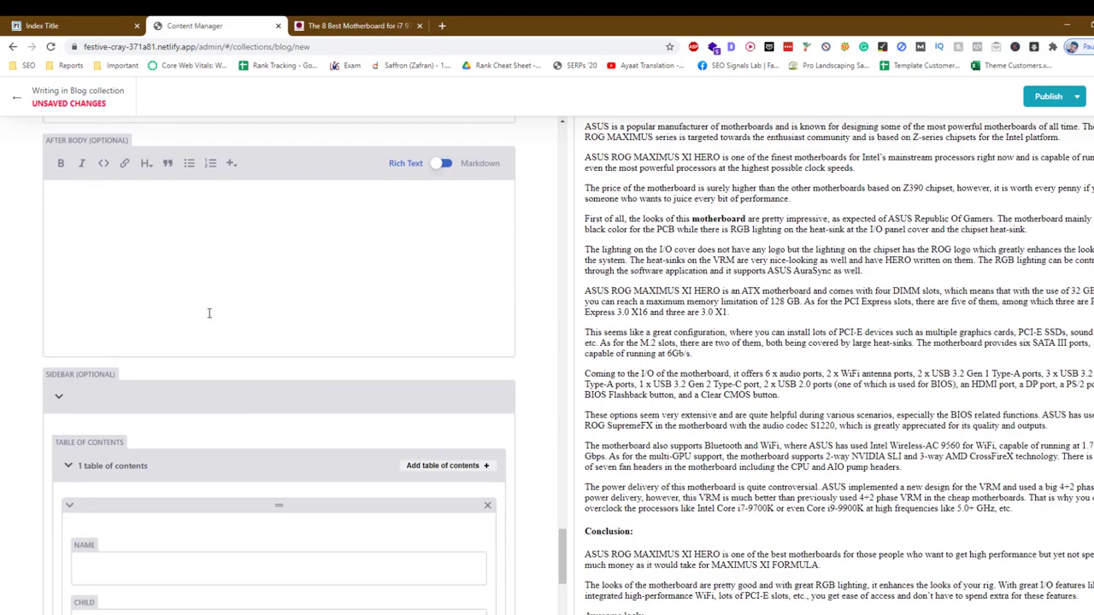
left_click(349, 24)
scroll(233, 518, "down", 15)
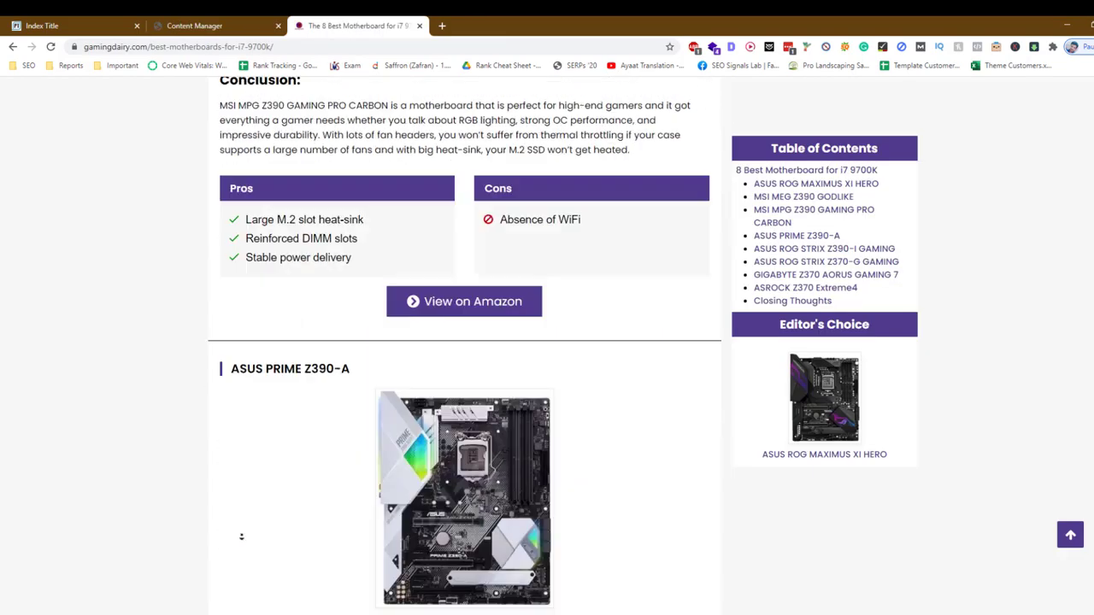
scroll(243, 536, "down", 20)
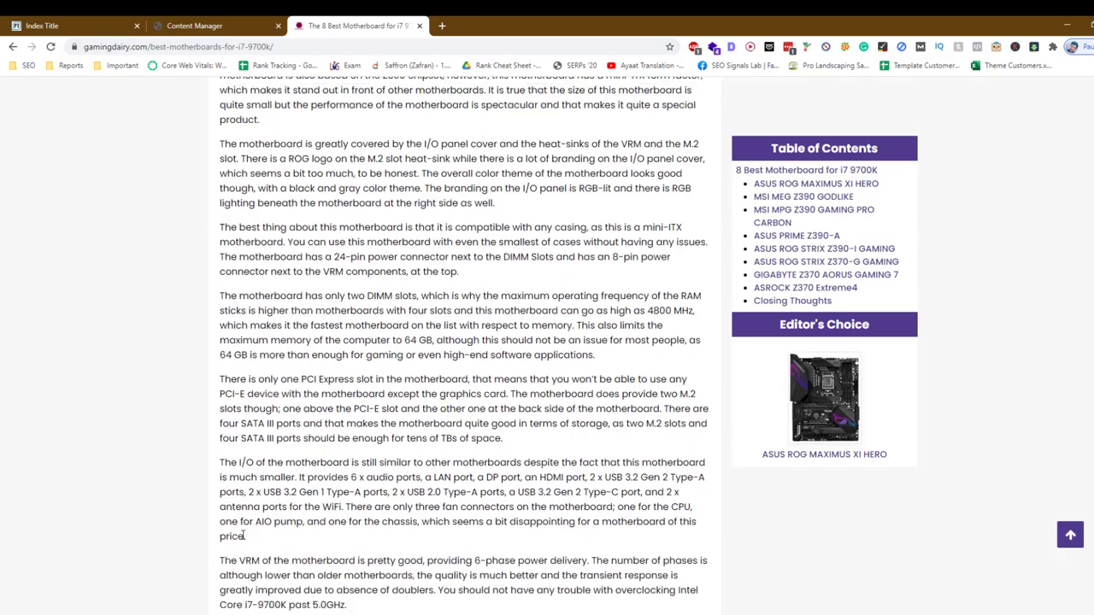
scroll(336, 438, "down", 20)
scroll(322, 520, "up", 5)
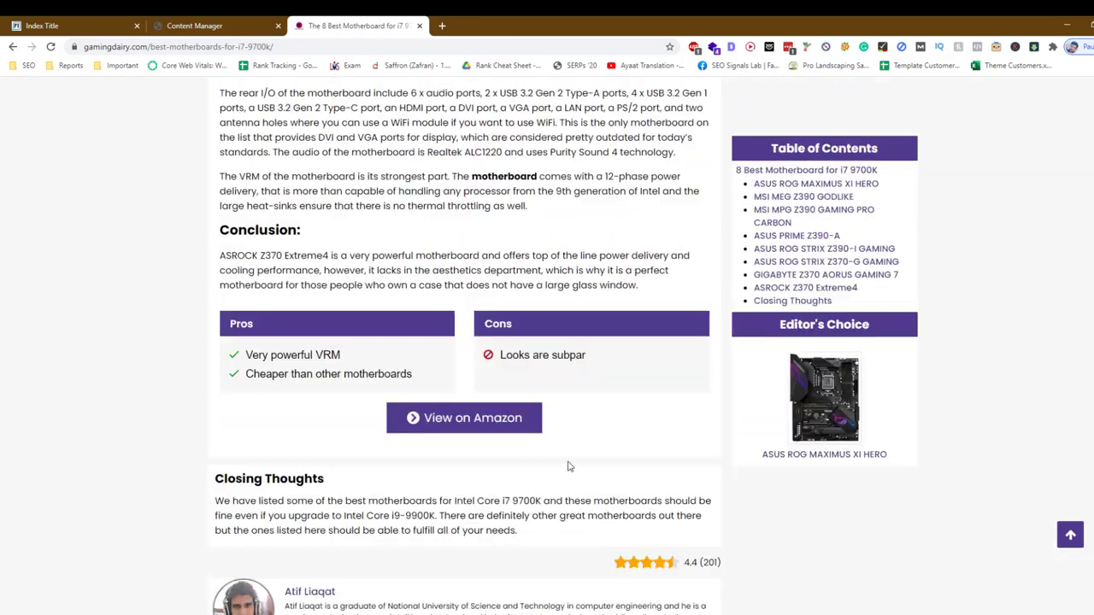
left_click_drag(551, 540, 214, 484)
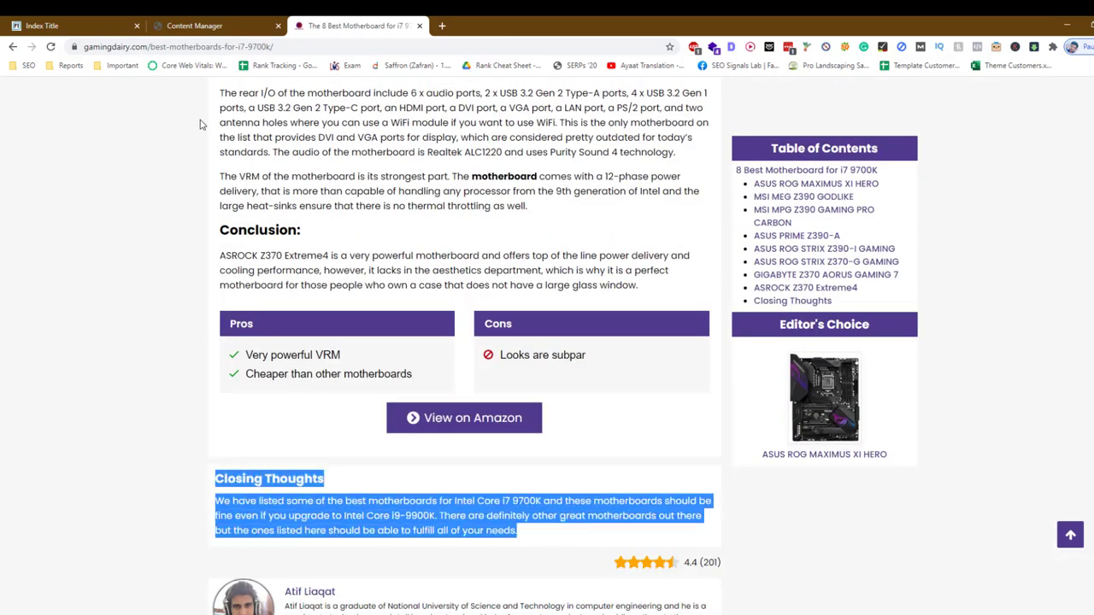
left_click(221, 28)
left_click(250, 299)
type("<!--StartFragment--> Closing Thoughts We have listed some of the best motherboards for Intel Core i7 9700K and these motherboards should be fine even if you upgrade to Intel Core i9-9900K. There are definitely other great motherboards out there but the ones listed here should be able to fulfill all of your needs. <!--EndFragment-->")
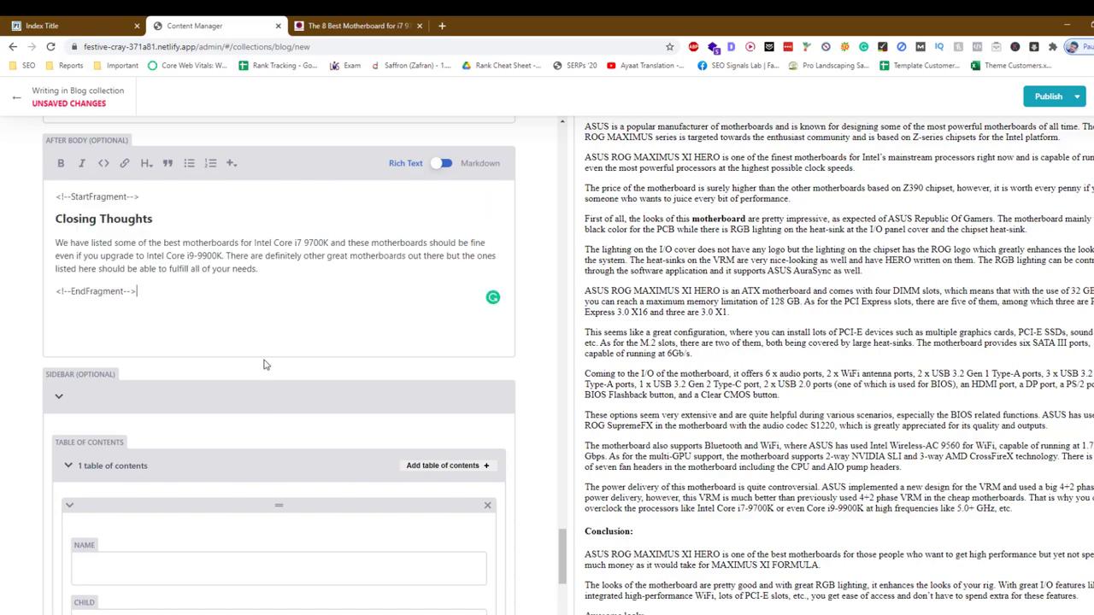
Remove the pasted StartFragment and EndFragment comment markers from the After Body text
left_click_drag(233, 314, 4, 305)
key("BackSpace")
key("BackSpace")
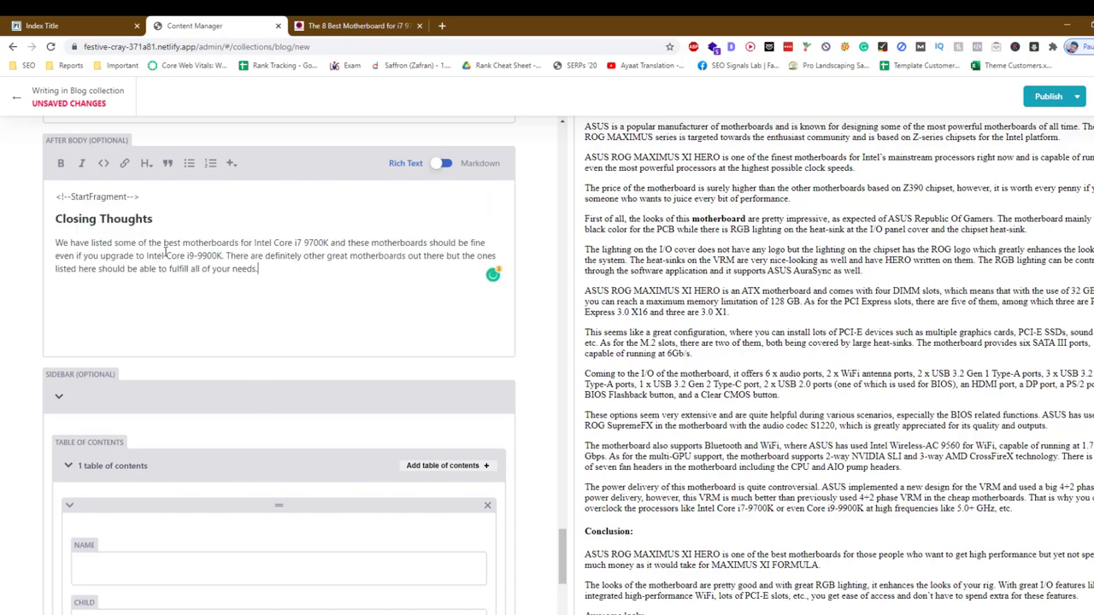
left_click_drag(193, 196, 5, 205)
key("BackSpace")
key("BackSpace")
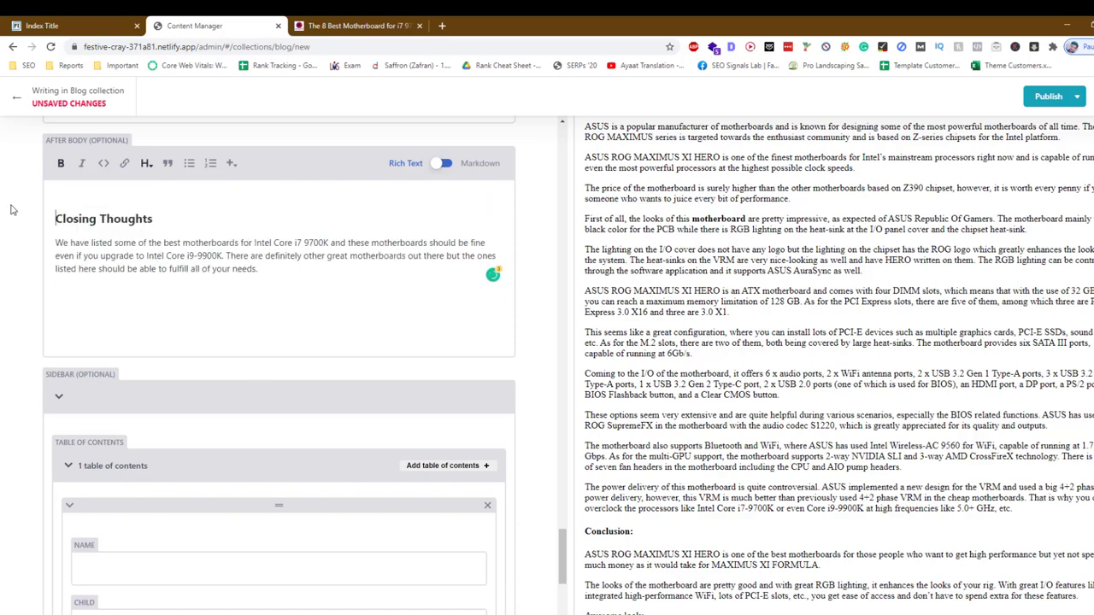
Name the sidebar's first table of contents entry "8 Best Motherboard for i7 9700K", copied from the article, and turn off its Child option
scroll(103, 332, "down", 3)
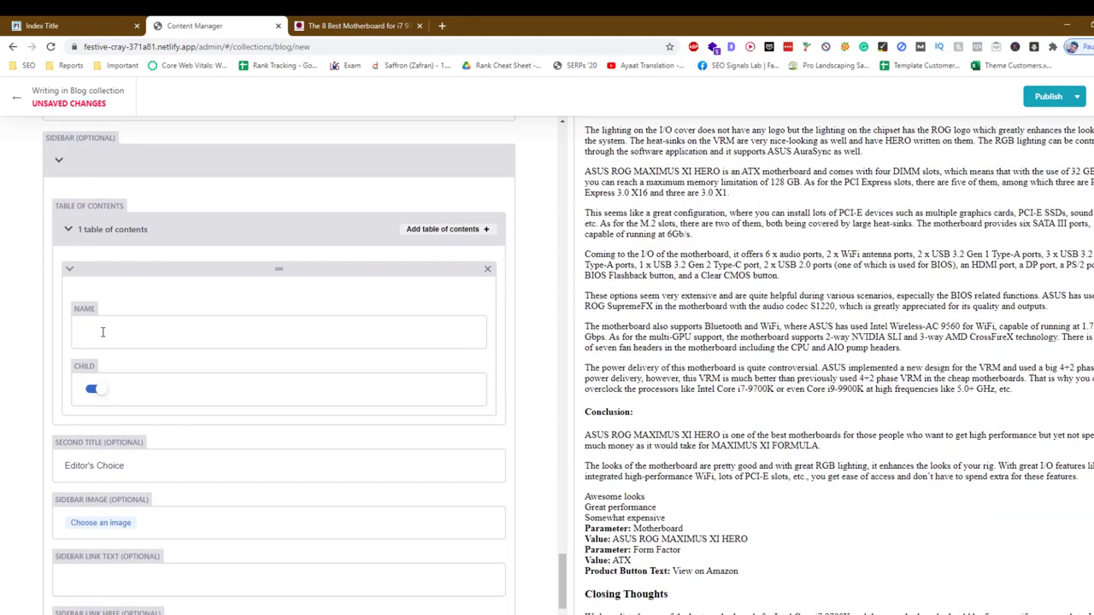
left_click(335, 19)
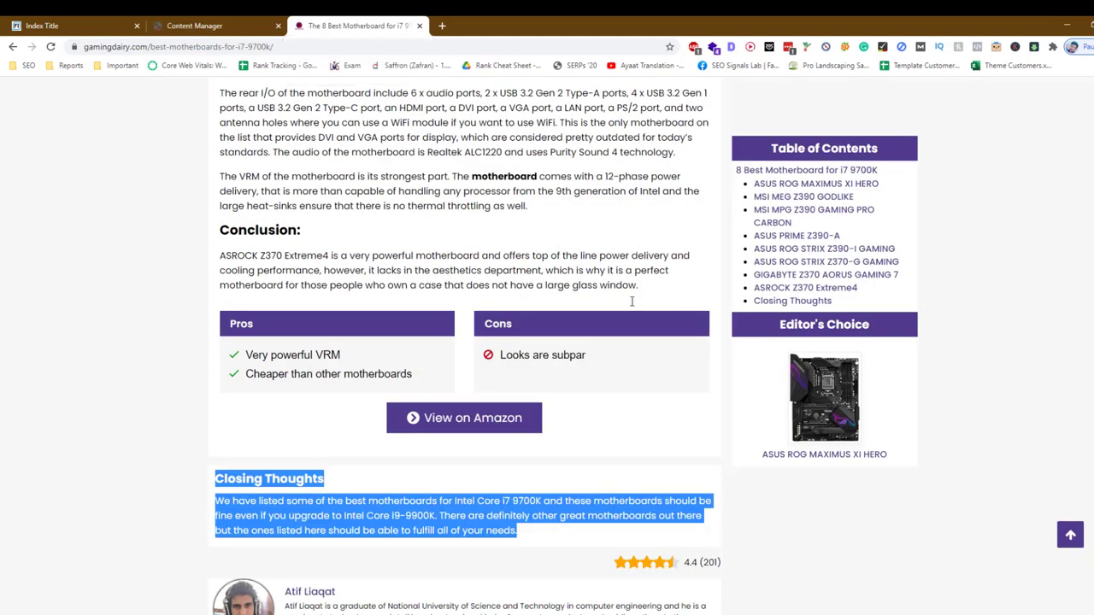
left_click_drag(633, 301, 730, 171)
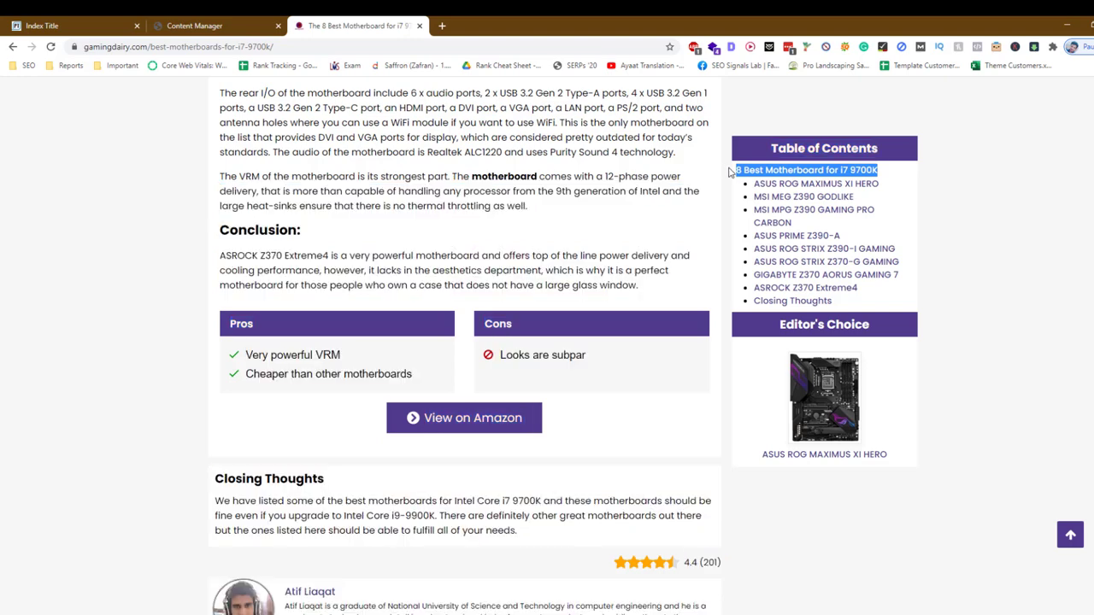
left_click(160, 29)
left_click(153, 330)
type("8 Best Motherboard for i7 9700K")
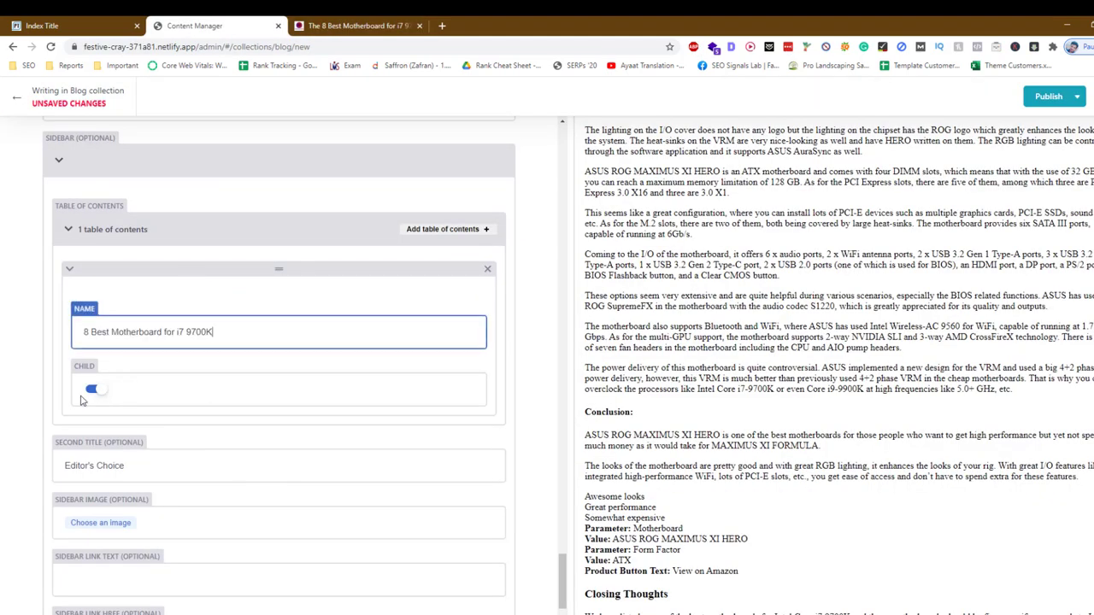
left_click(92, 392)
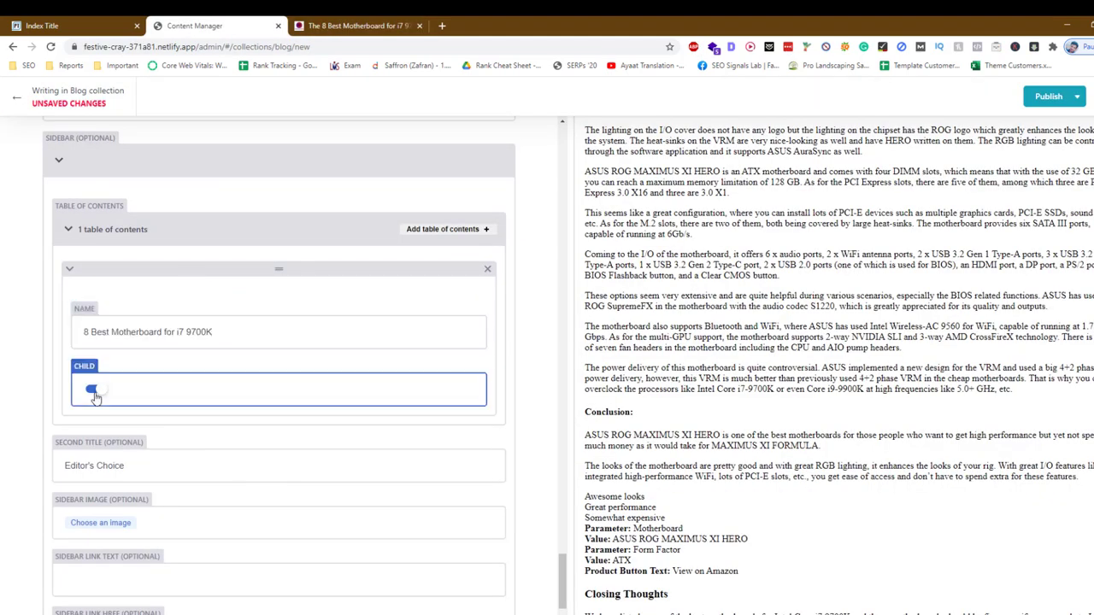
Add a second table of contents entry named "ASUS ROG MAXIMUS XI HERO", copied from the article's table of contents
left_click(444, 230)
left_click(346, 24)
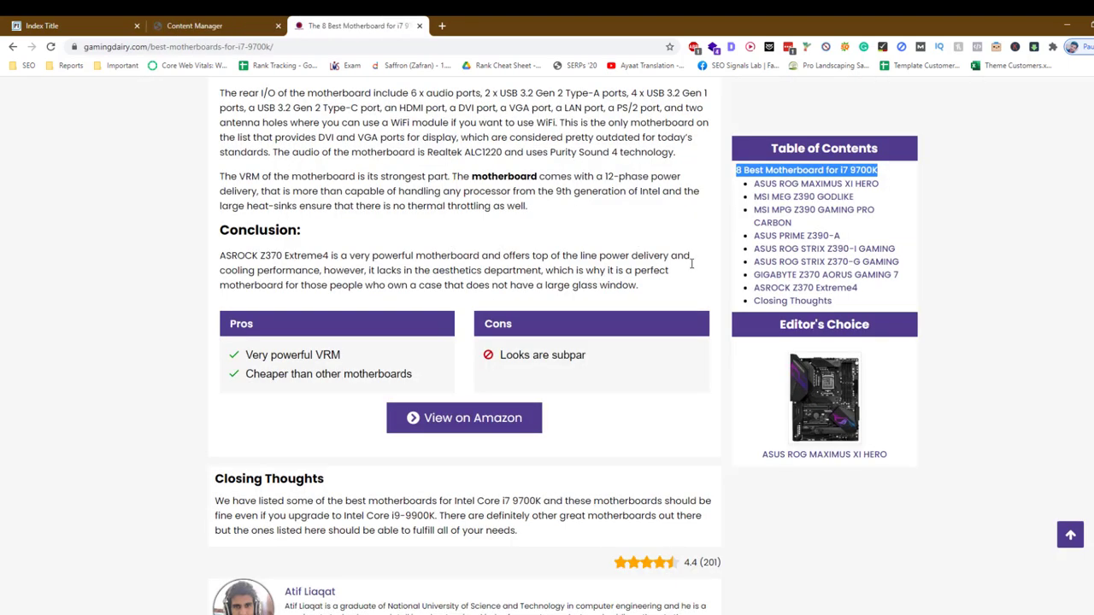
left_click_drag(880, 185, 745, 184)
key("ctrl+c")
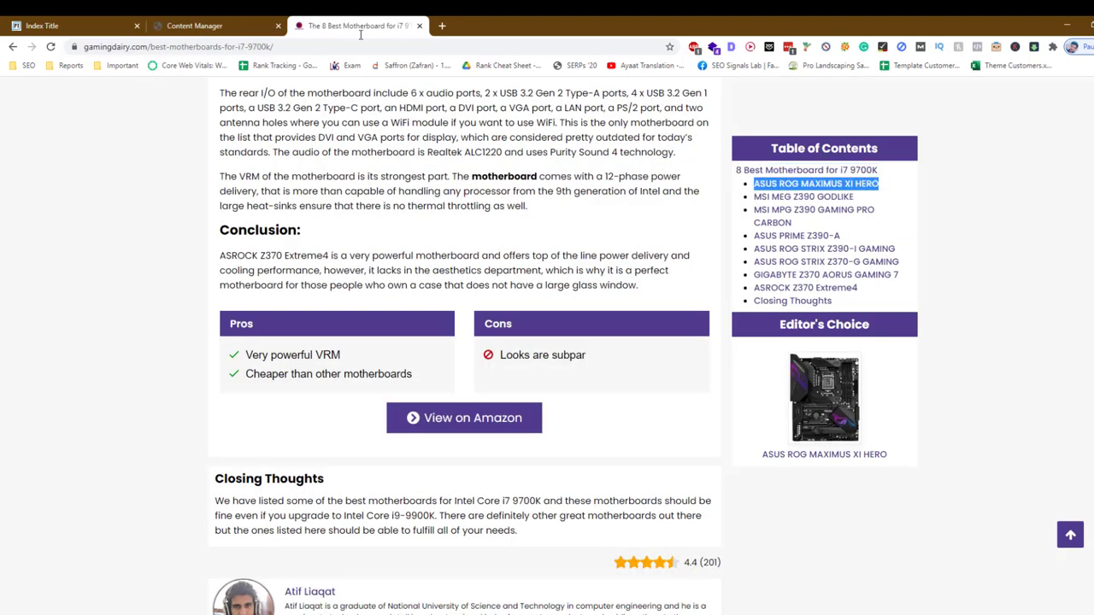
left_click(233, 22)
left_click(211, 508)
key("ctrl+v")
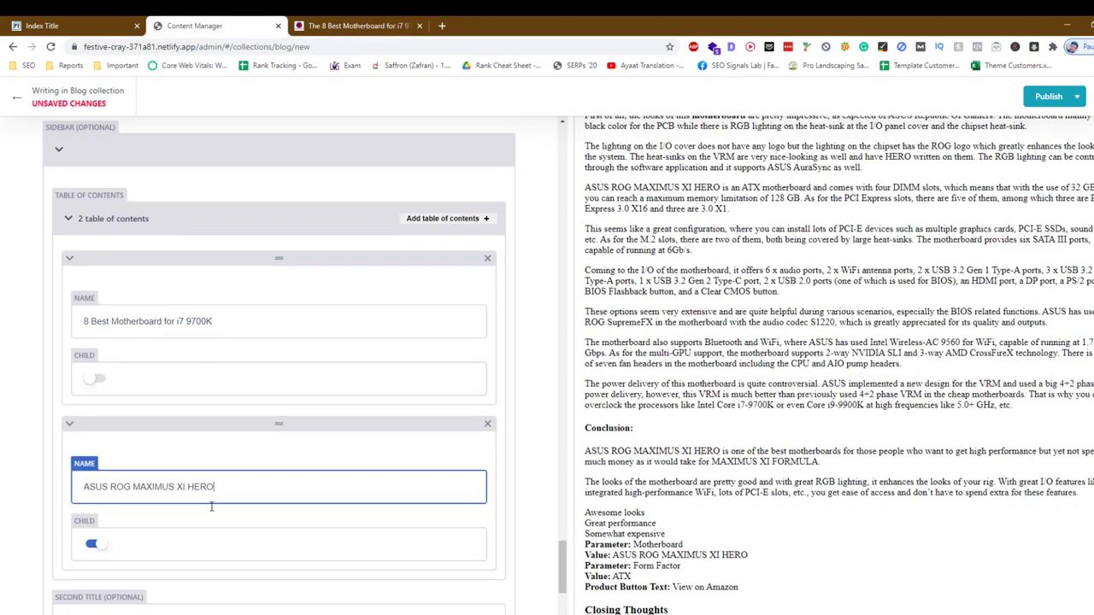
Compare the article's Editor's Choice sidebar section with the post's Second Title and remaining sidebar fields
scroll(374, 254, "down", 2)
scroll(391, 347, "up", 1)
scroll(391, 346, "down", 2)
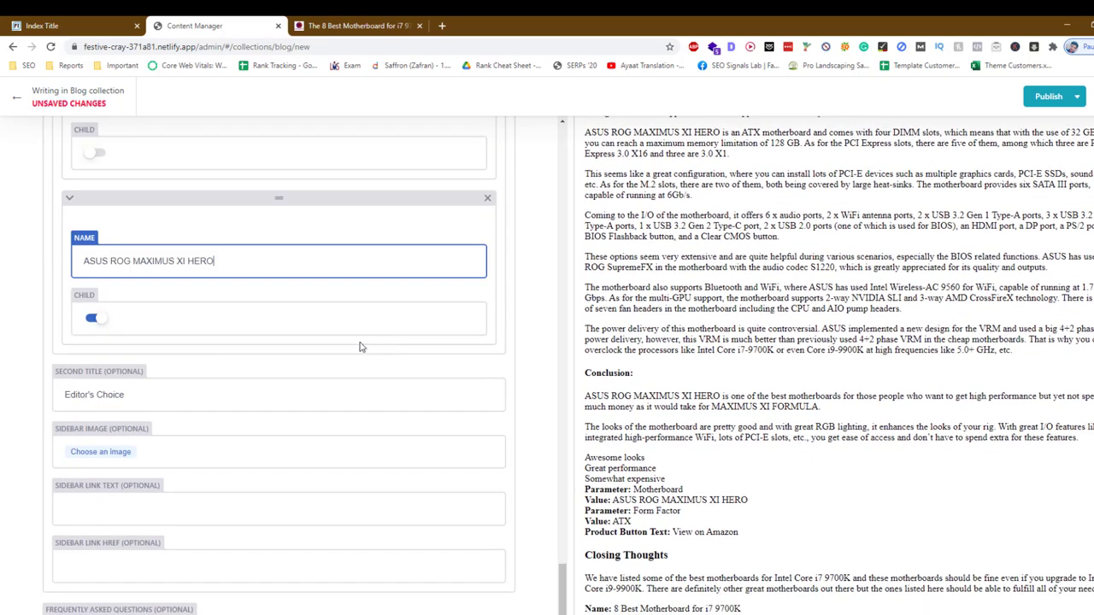
scroll(360, 347, "up", 1)
scroll(308, 358, "down", 2)
left_click(442, 26)
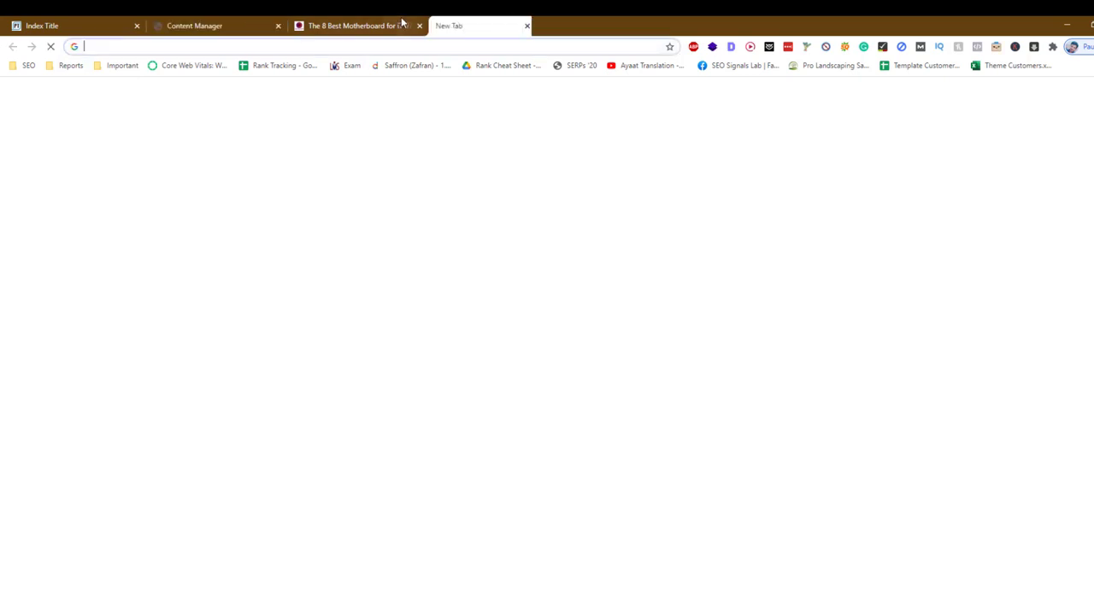
left_click(525, 25)
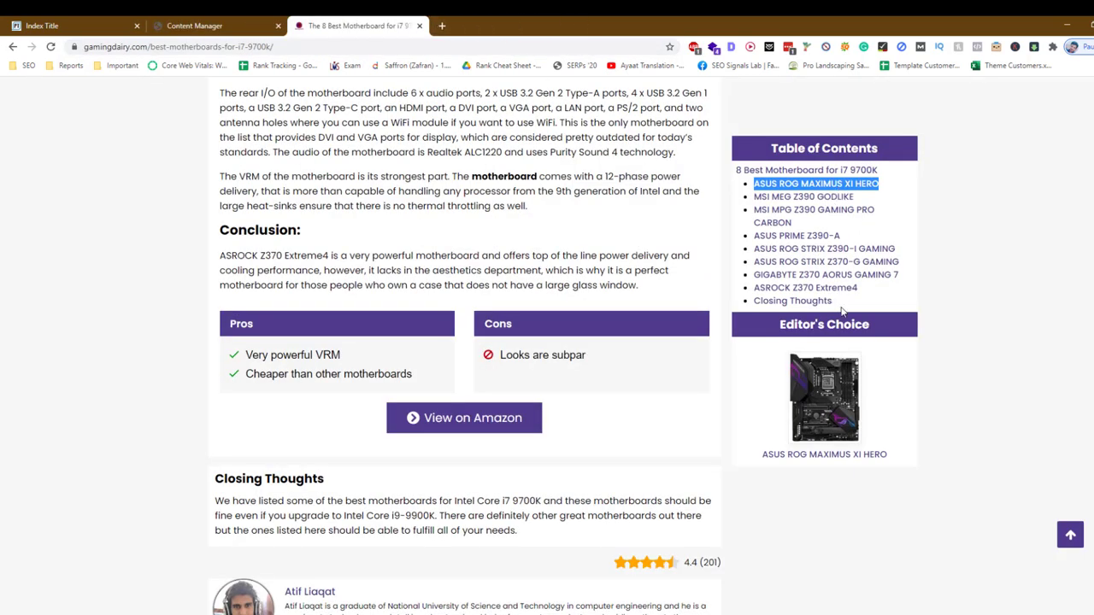
left_click_drag(873, 327, 771, 327)
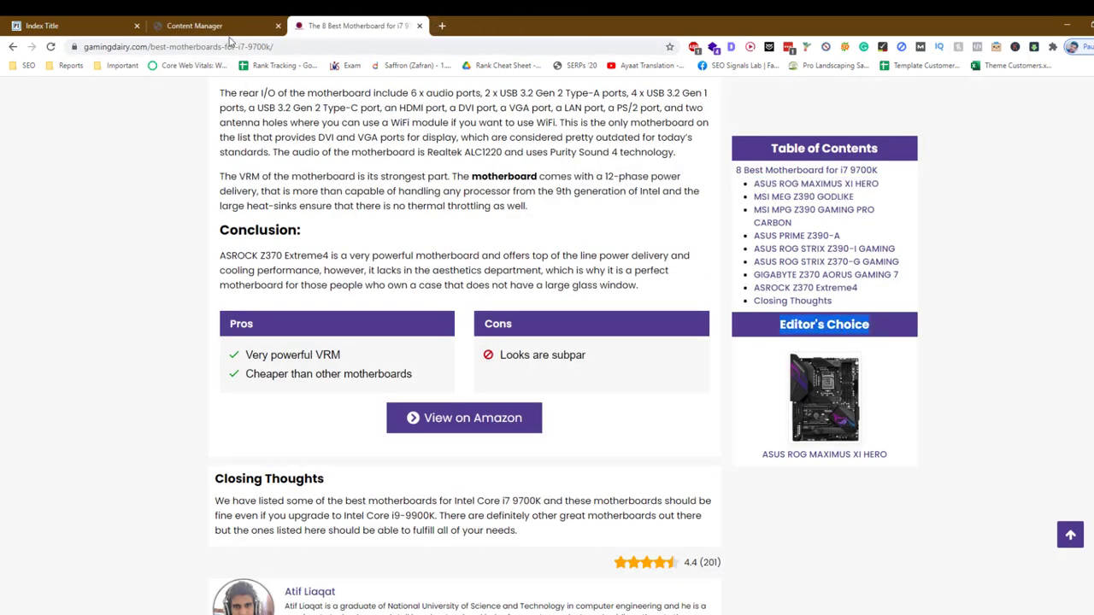
left_click(205, 26)
scroll(218, 327, "up", 2)
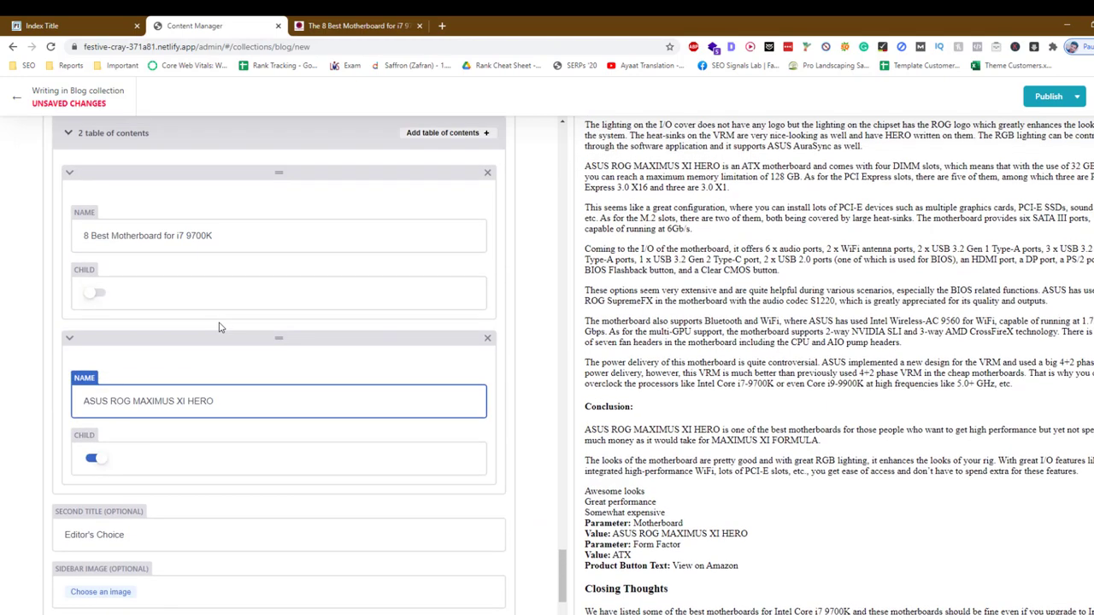
scroll(220, 323, "down", 3)
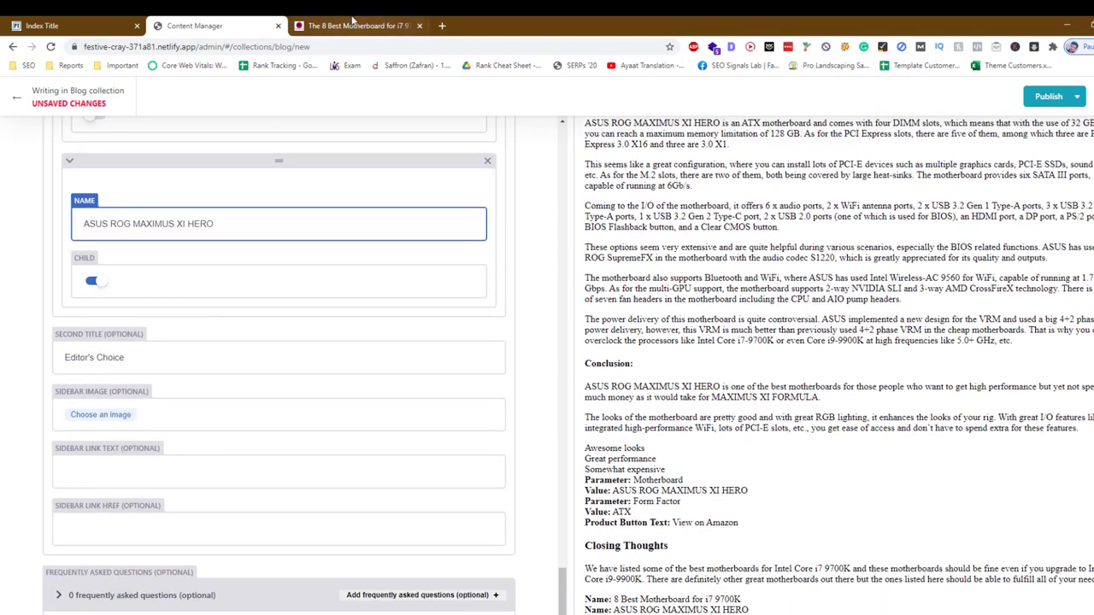
left_click(353, 24)
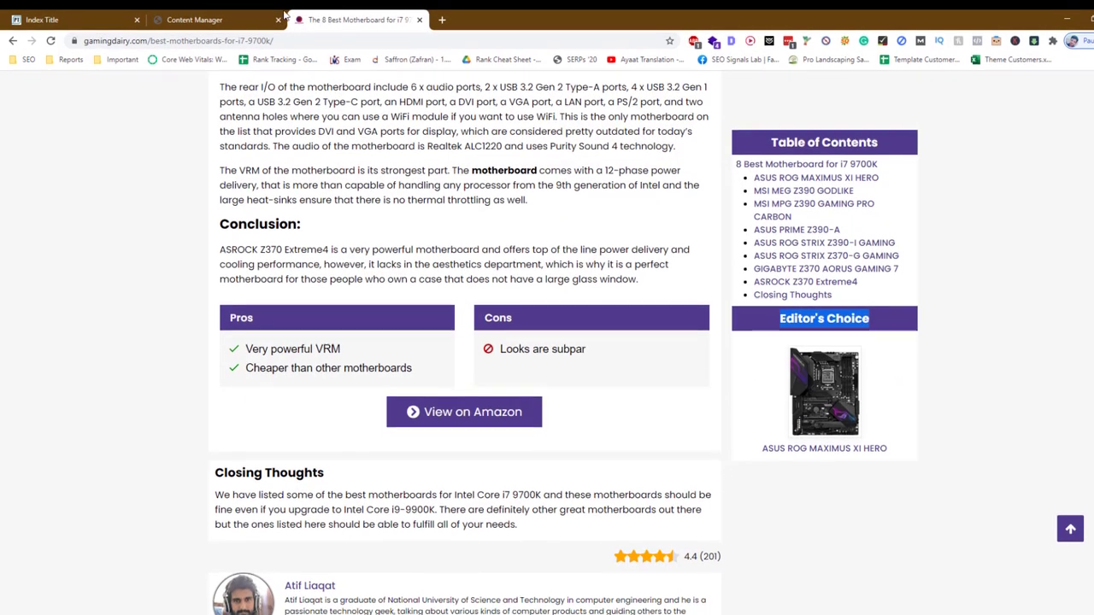
Set the post's sidebar image to Nvidia-GeForce-RTX-3090.jpg from the media library
left_click(225, 23)
left_click(101, 399)
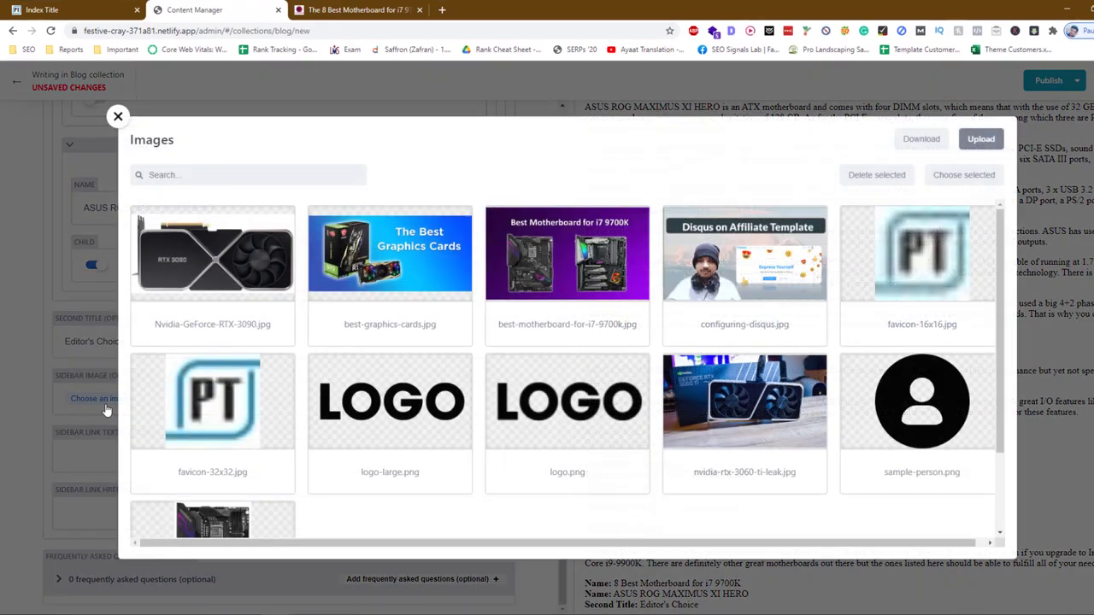
left_click(939, 176)
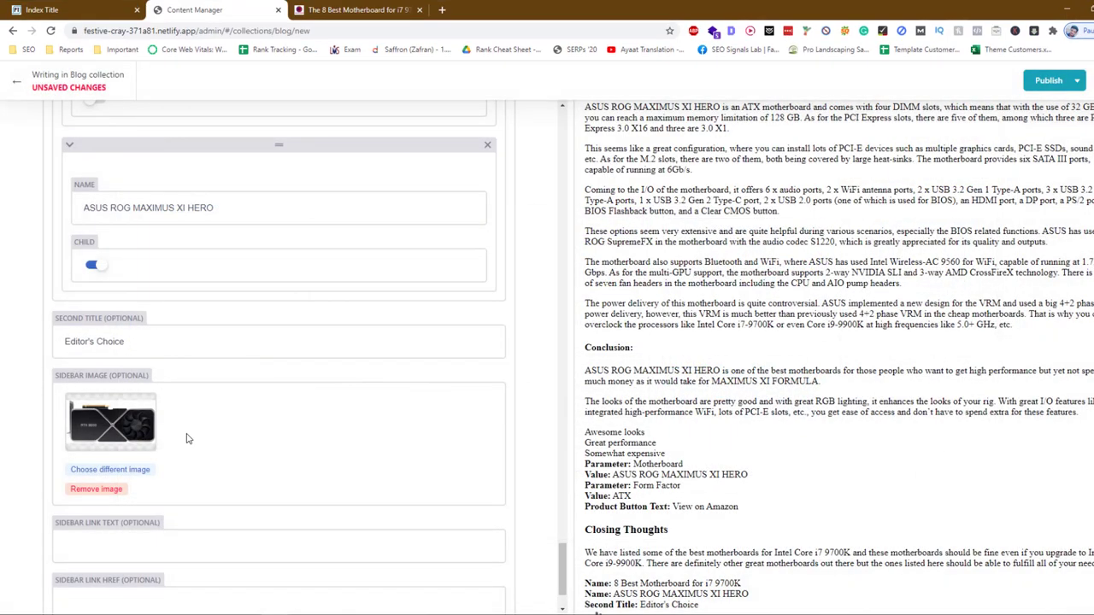
Set the Sidebar Link Text to "ASUS ROG MAXIMUS XI HERO", copied from the article's table of contents
scroll(188, 444, "down", 1)
left_click(188, 463)
left_click(301, 8)
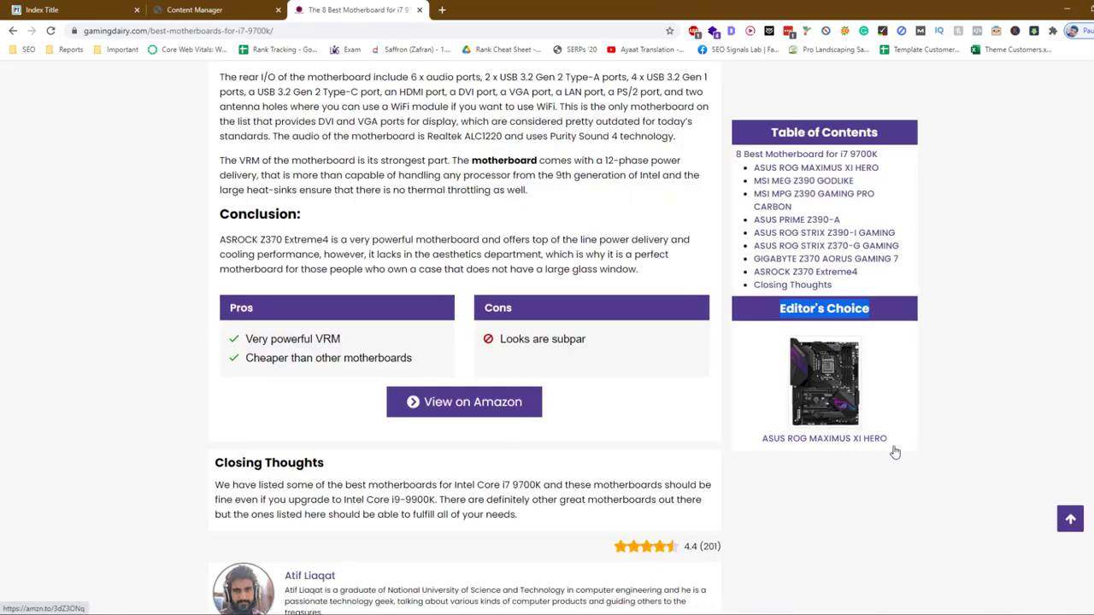
left_click_drag(897, 176, 753, 167)
key("ctrl+c")
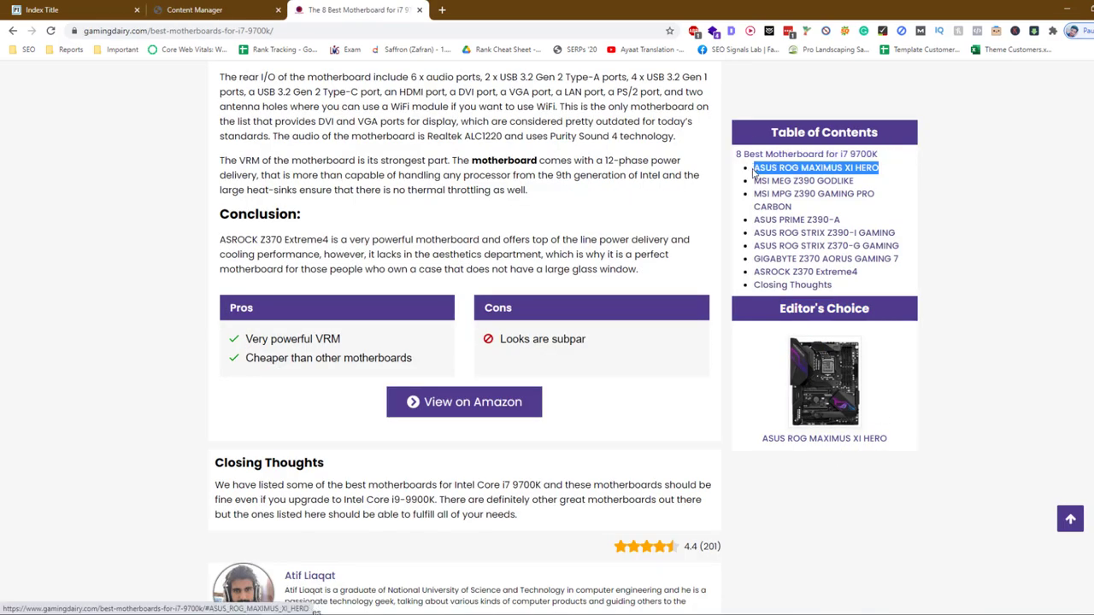
key("ctrl+shift+Tab")
key("ctrl+v")
left_click(219, 520)
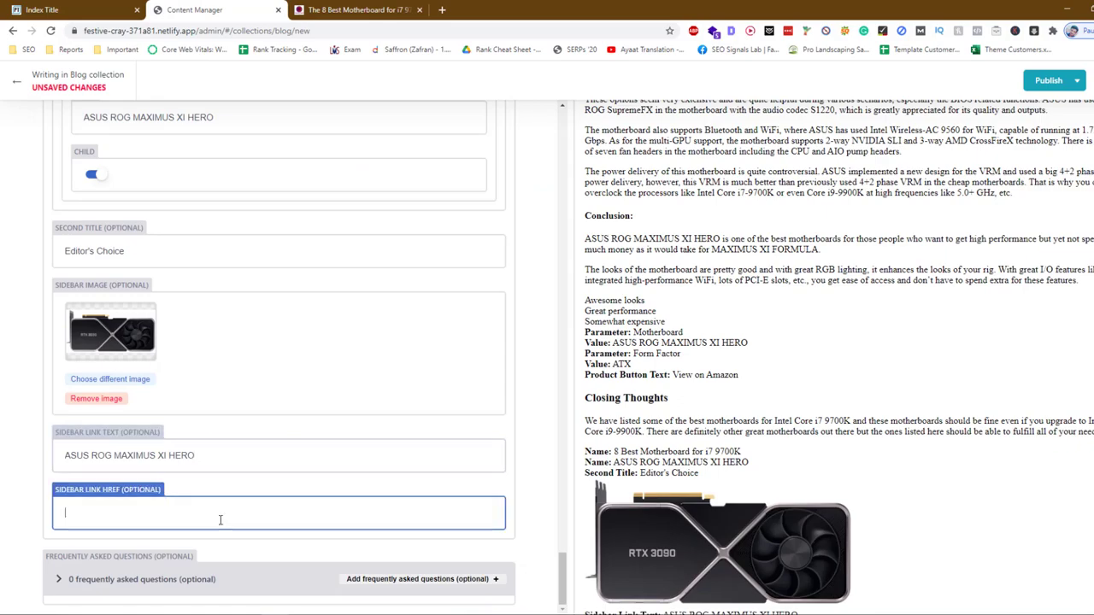
key("ctrl+Tab")
left_click(815, 172)
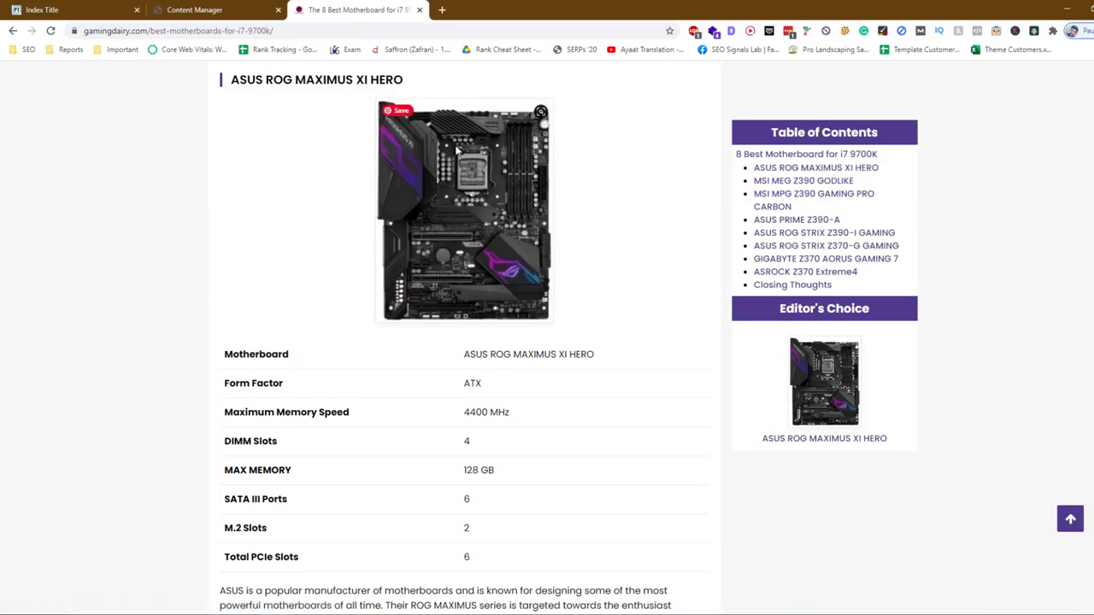
right_click(400, 82)
left_click(483, 149)
key("ctrl+shift+Tab")
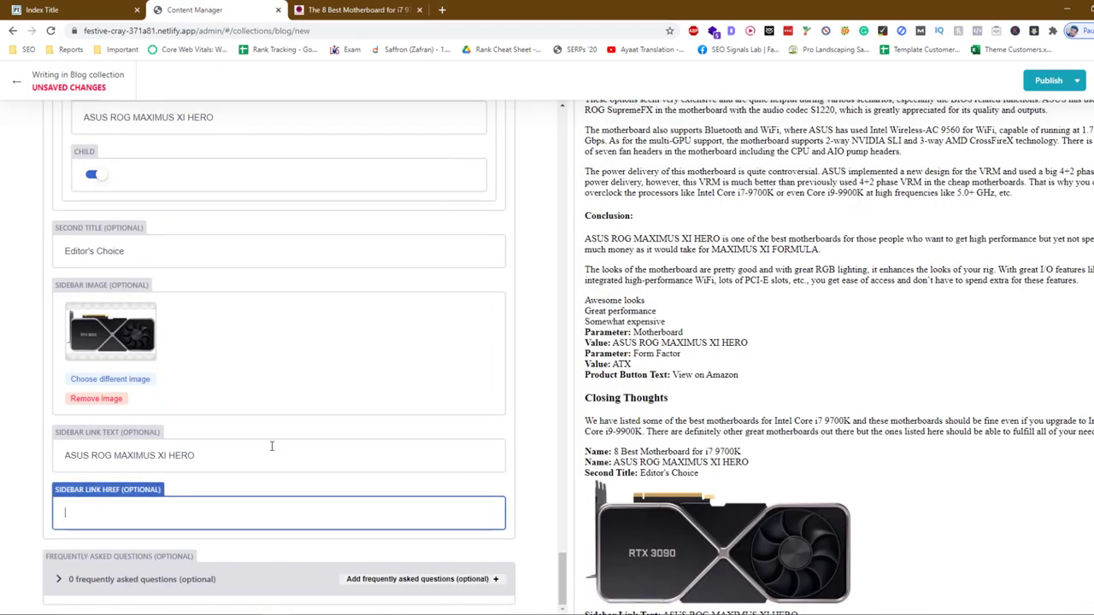
type("https://amzn.to/3dZ3ONq")
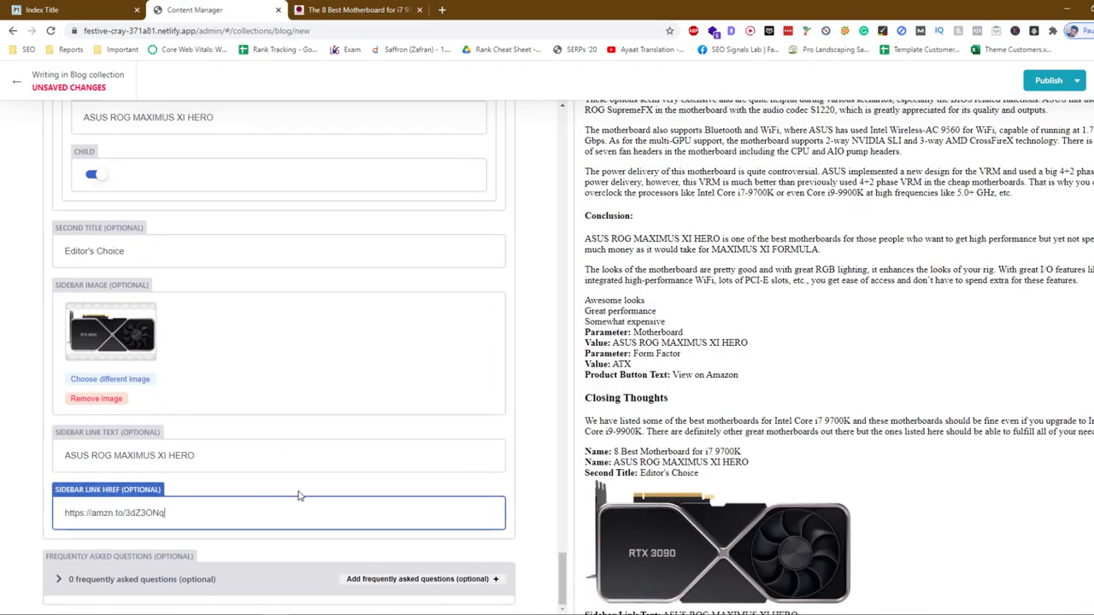
Add an FAQ with question "What is this Article About?" and answer "This Article is about Best Motherboard for i7 9700k"
left_click(346, 581)
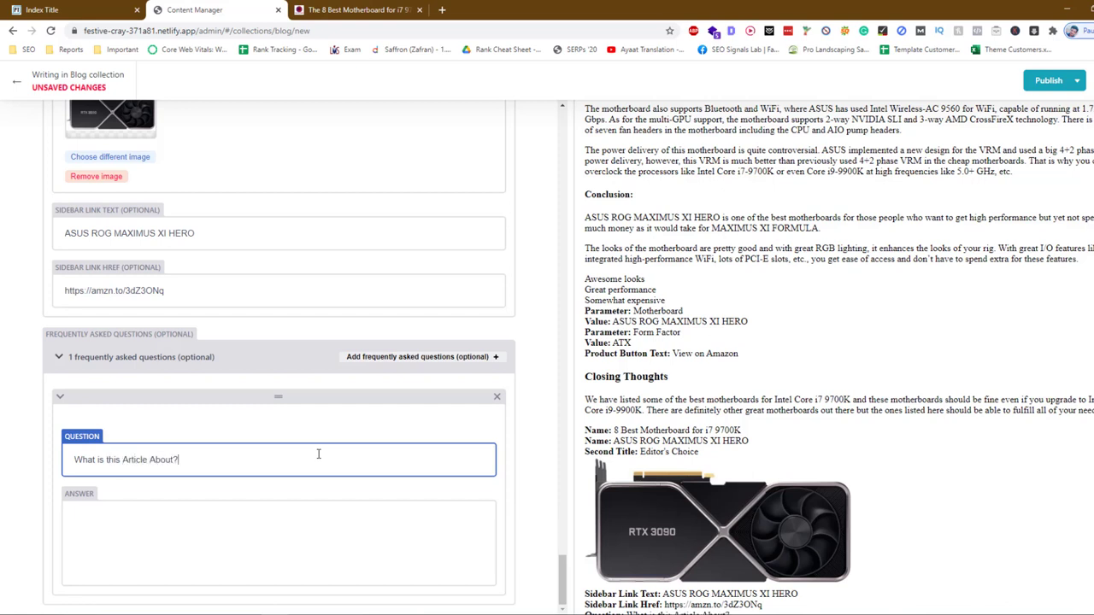
left_click(355, 521)
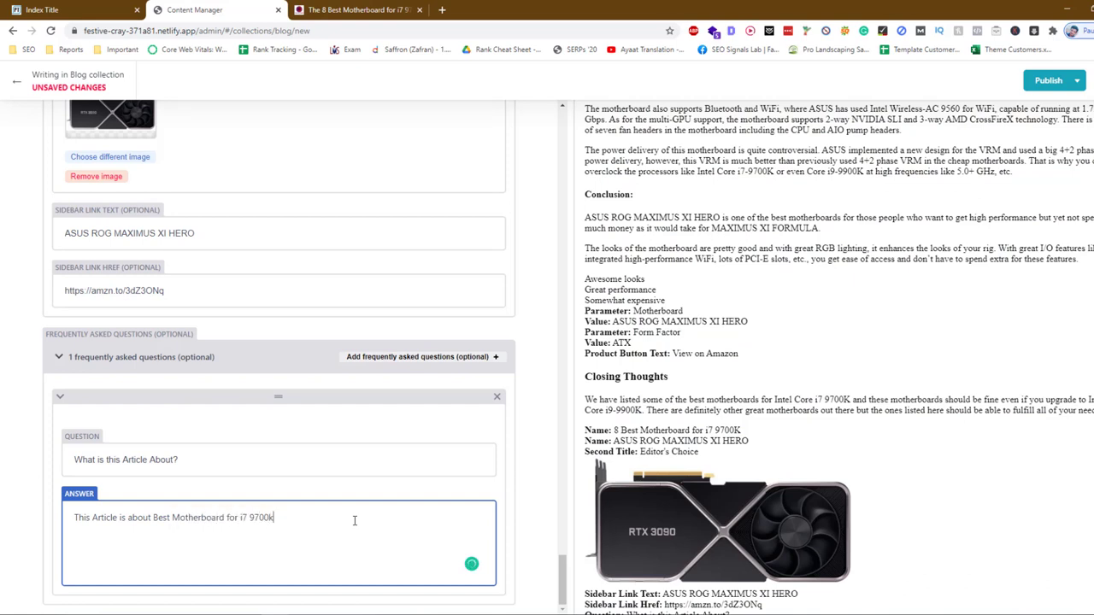
Review the completed post's fields up to the title and publish the entry now
scroll(379, 488, "up", 15)
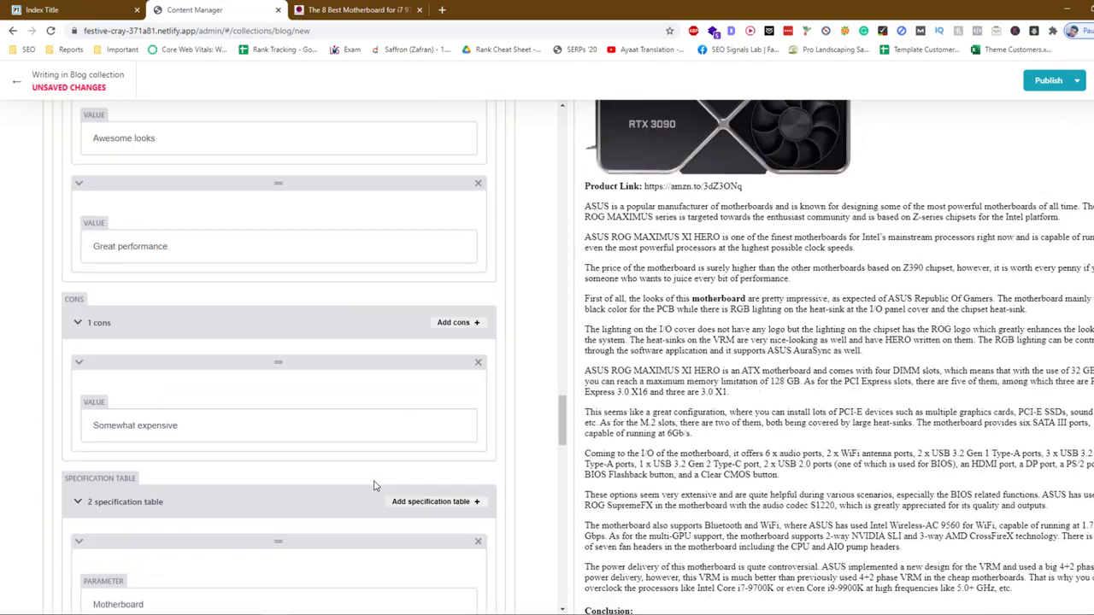
scroll(373, 487, "down", 3)
scroll(374, 487, "down", 3)
scroll(373, 488, "up", 9)
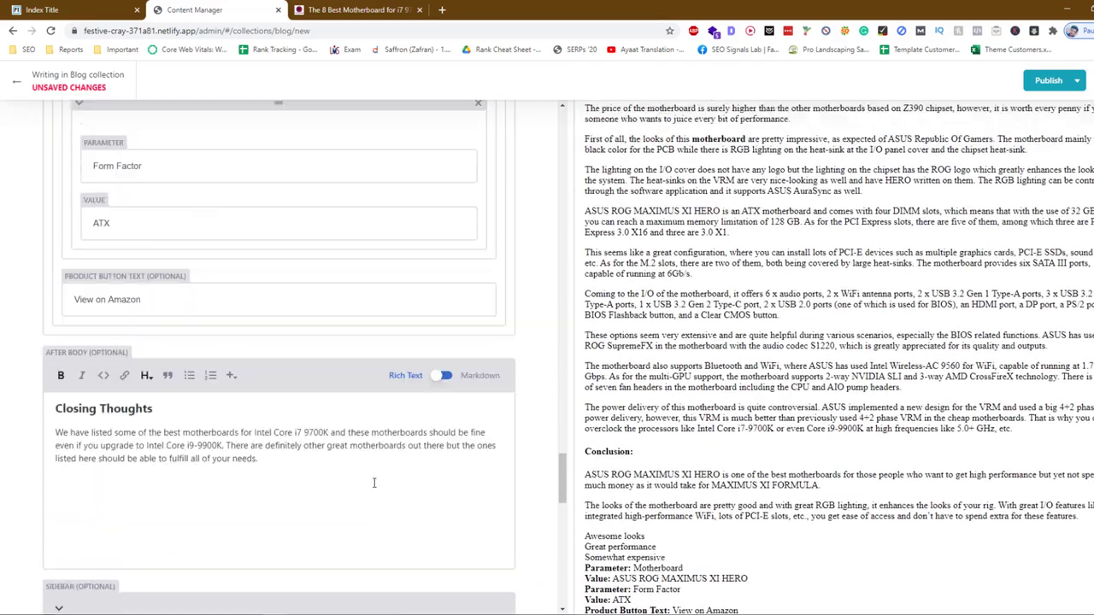
scroll(374, 488, "up", 8)
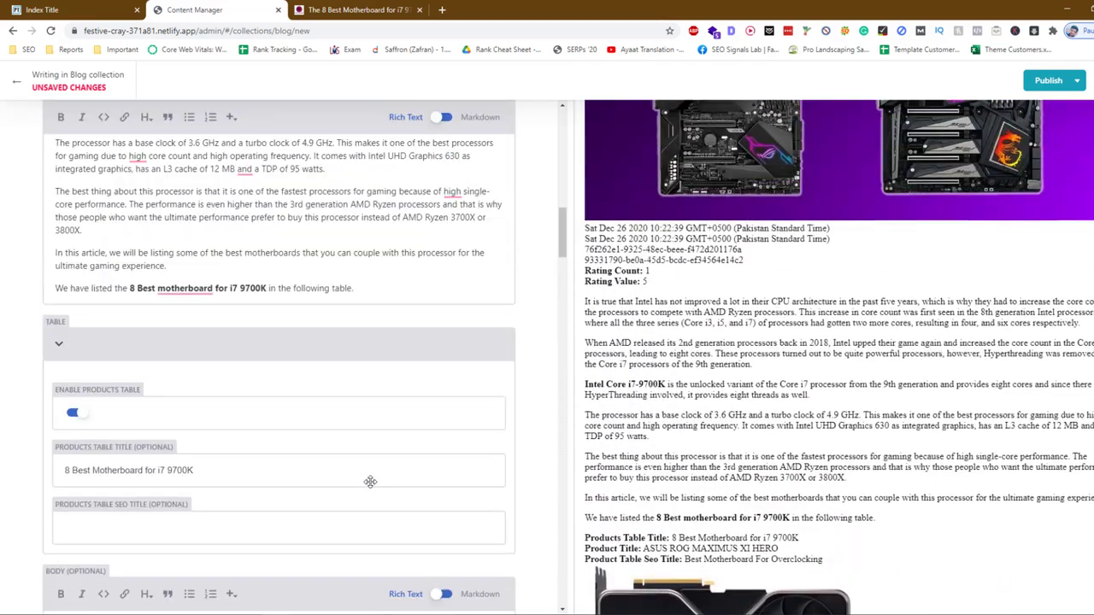
scroll(371, 484, "down", 1)
scroll(374, 484, "up", 15)
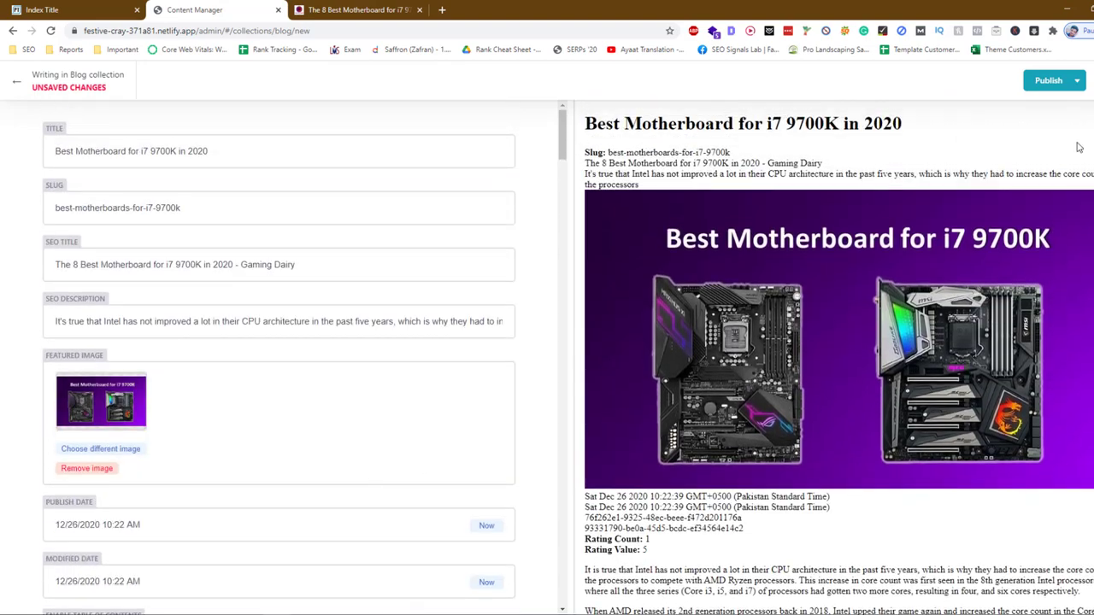
left_click(1067, 82)
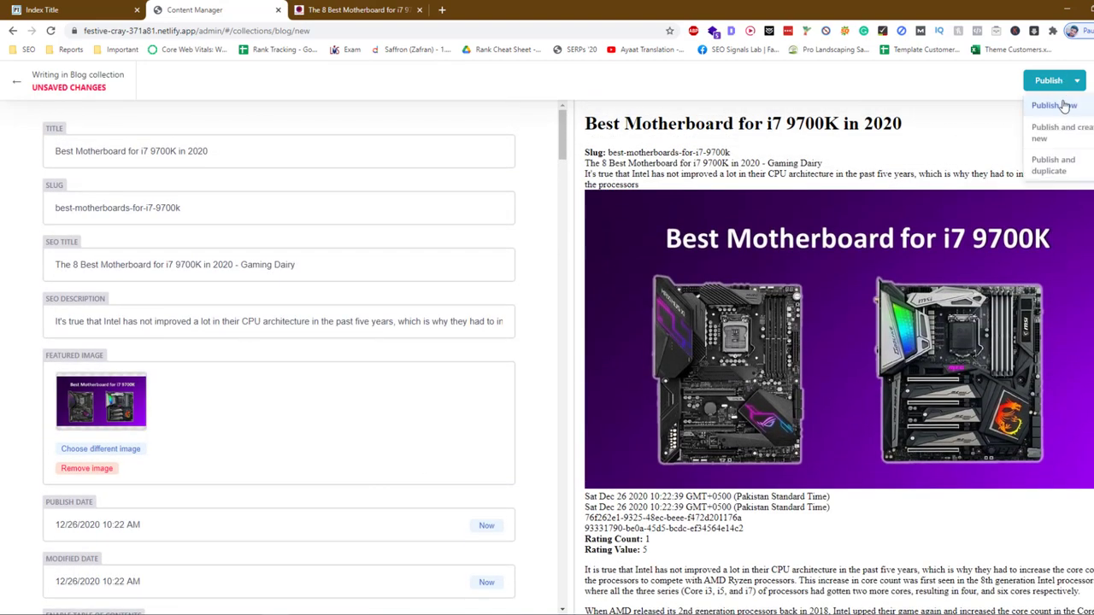
left_click(1067, 105)
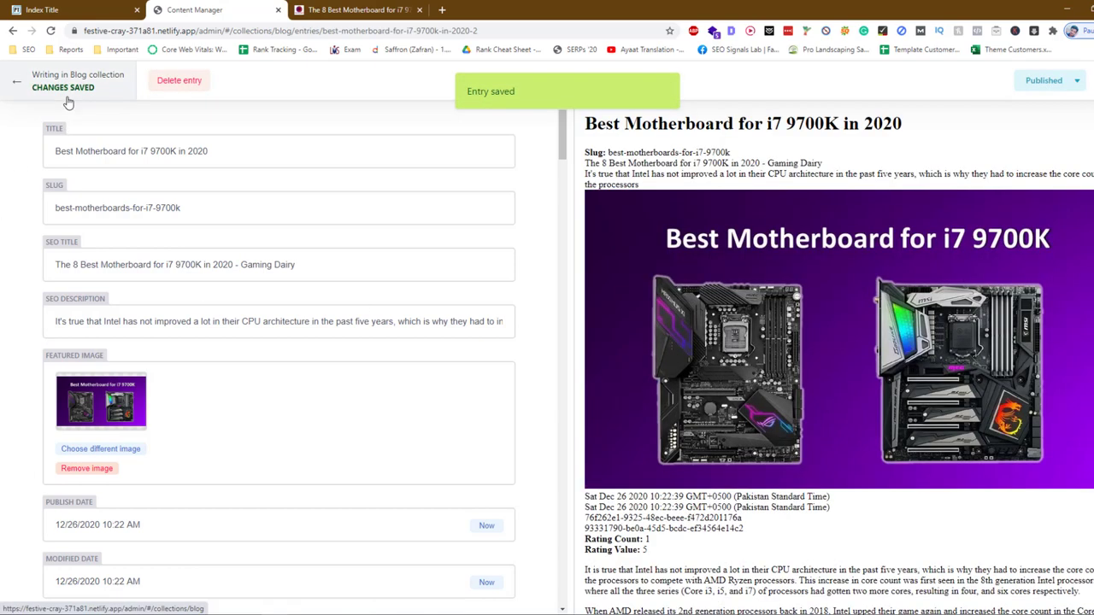
Leave the blog post and start a new entry in the Pages collection, declining the recovered local backup
left_click(68, 100)
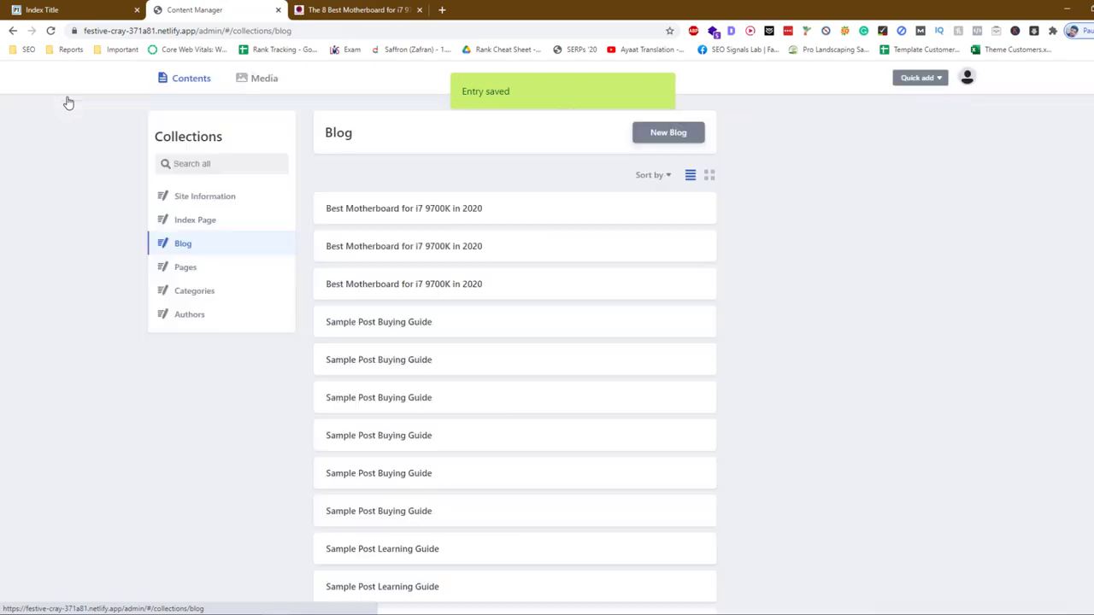
left_click(188, 276)
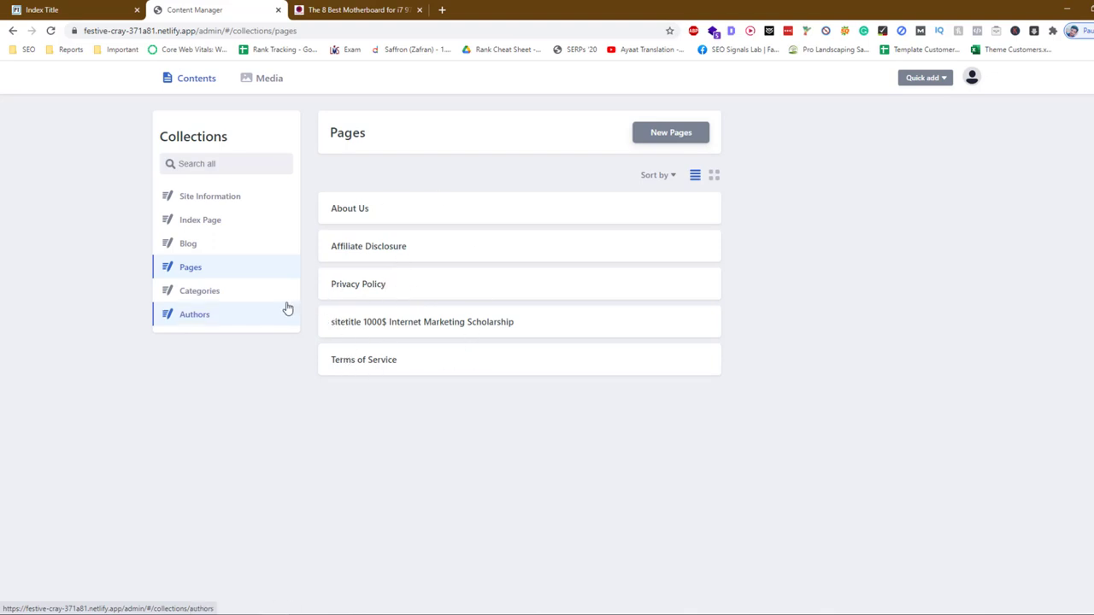
left_click(691, 138)
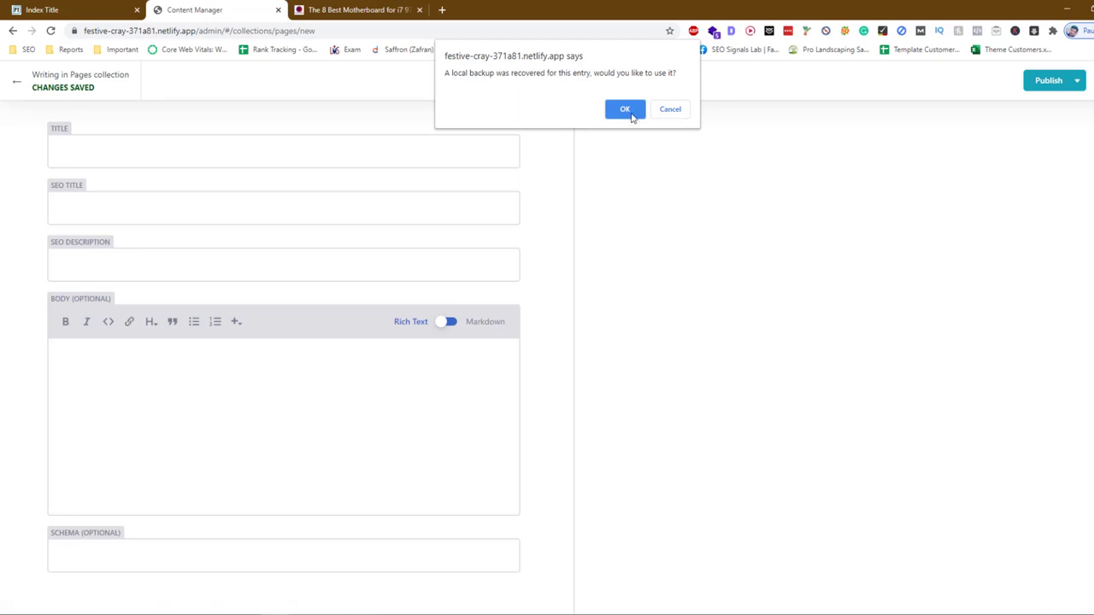
left_click(671, 109)
left_click(256, 153)
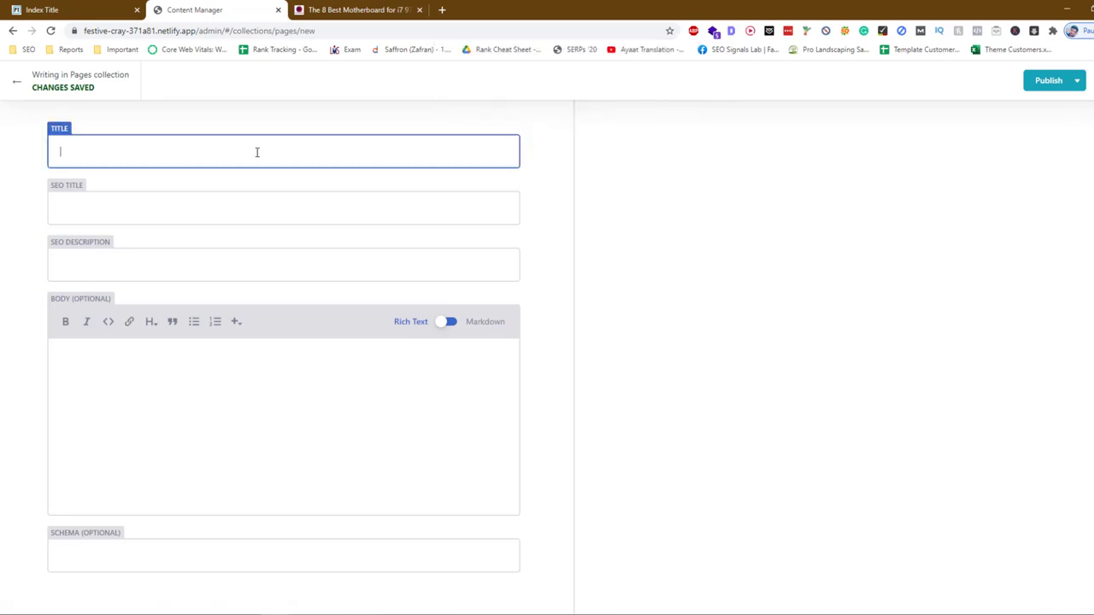
Copy the heading from Gaming Dairy's About Us page and set the new page's Title to "About Us"
left_click(354, 10)
scroll(357, 357, "up", 10)
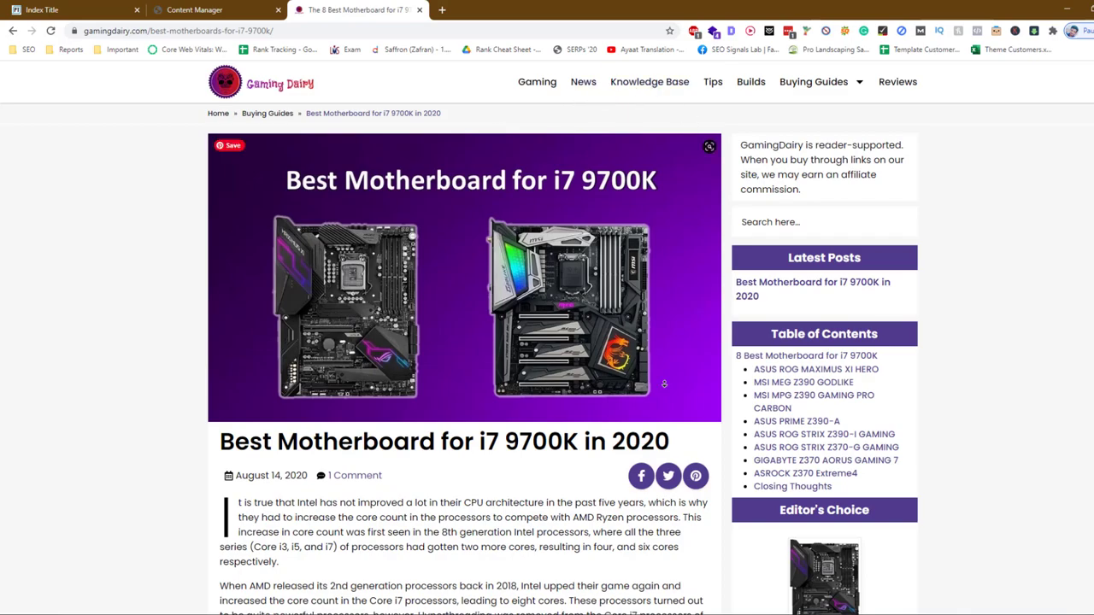
scroll(679, 462, "down", 15)
scroll(679, 462, "down", 20)
left_click(593, 557)
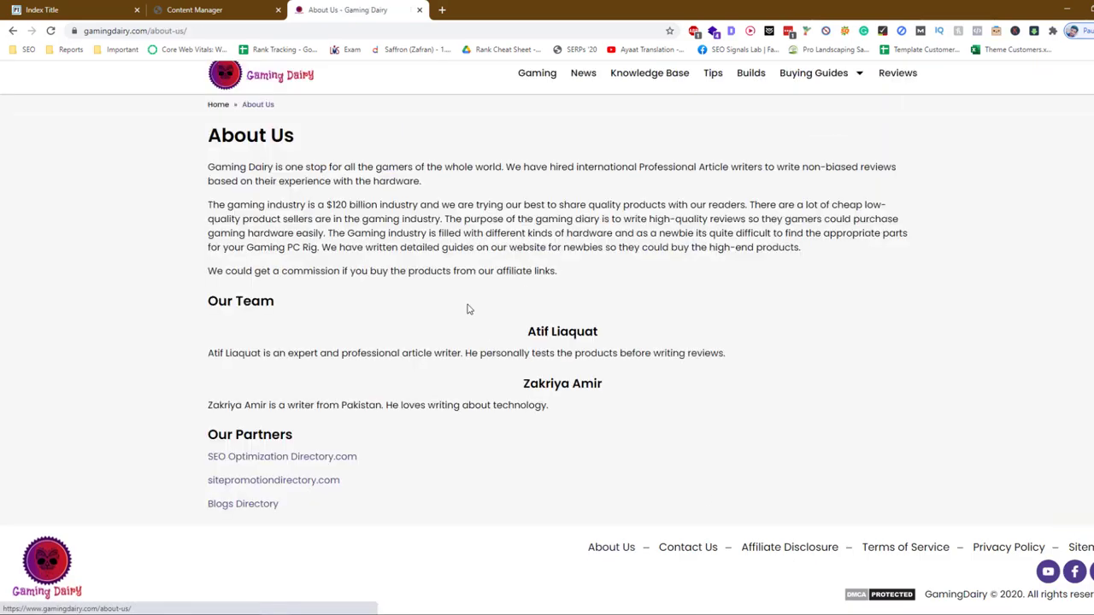
triple_click(248, 139)
key("ctrl+c")
left_click(195, 10)
left_click(192, 158)
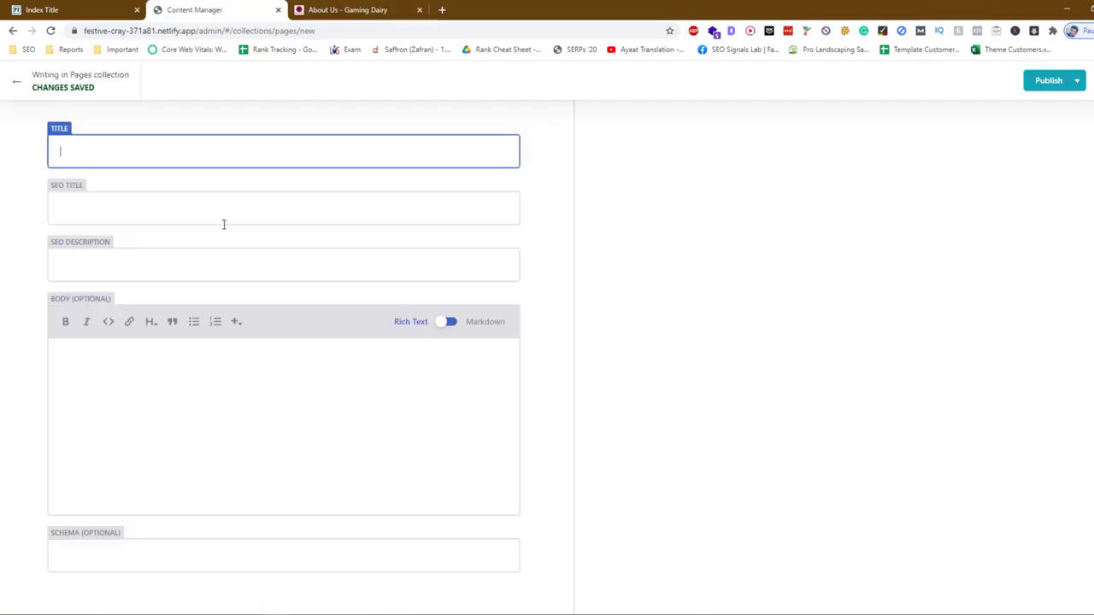
key("ctrl+v")
Set the new page's SEO Title to the source page's meta title, "About Us - Gaming Dairy"
left_click(377, 6)
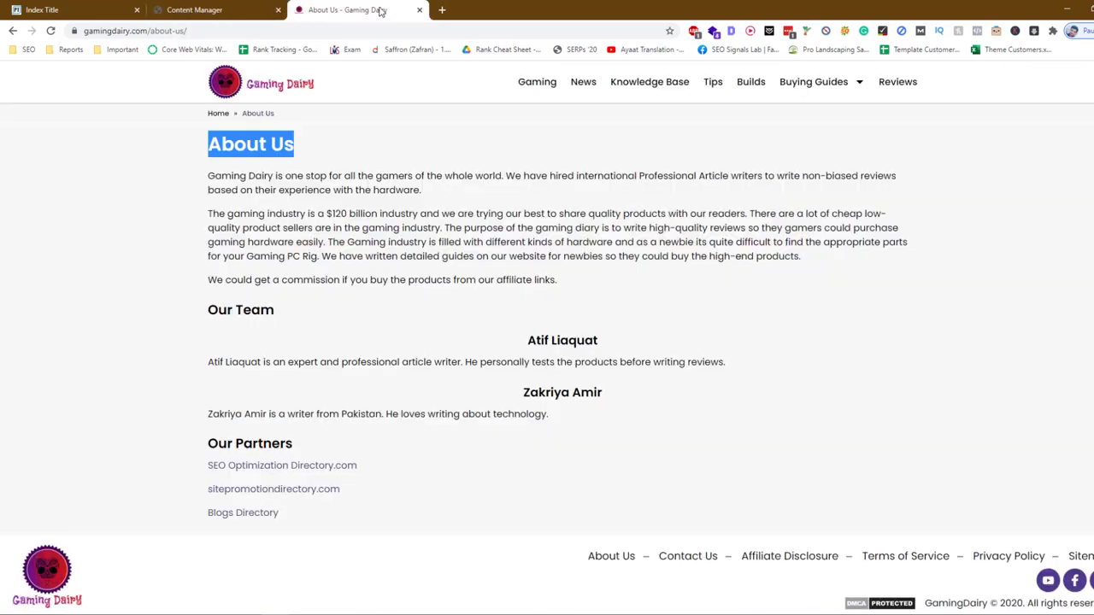
left_click(731, 31)
triple_click(453, 124)
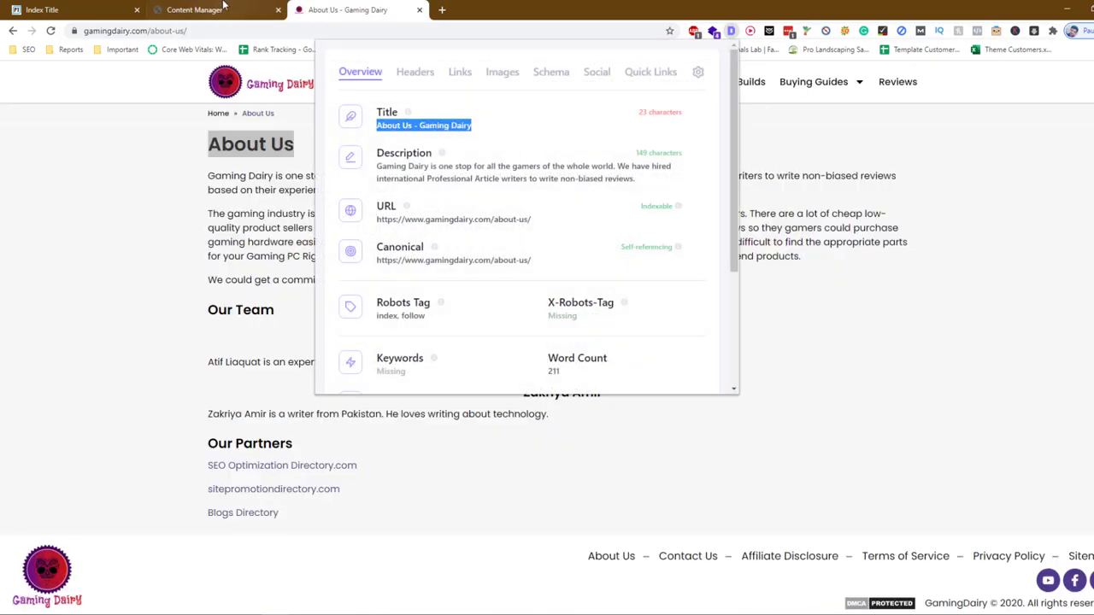
left_click(195, 9)
key("ctrl+v")
Fill the new page's SEO Description with the meta description of Gaming Dairy's About Us page
left_click(344, 10)
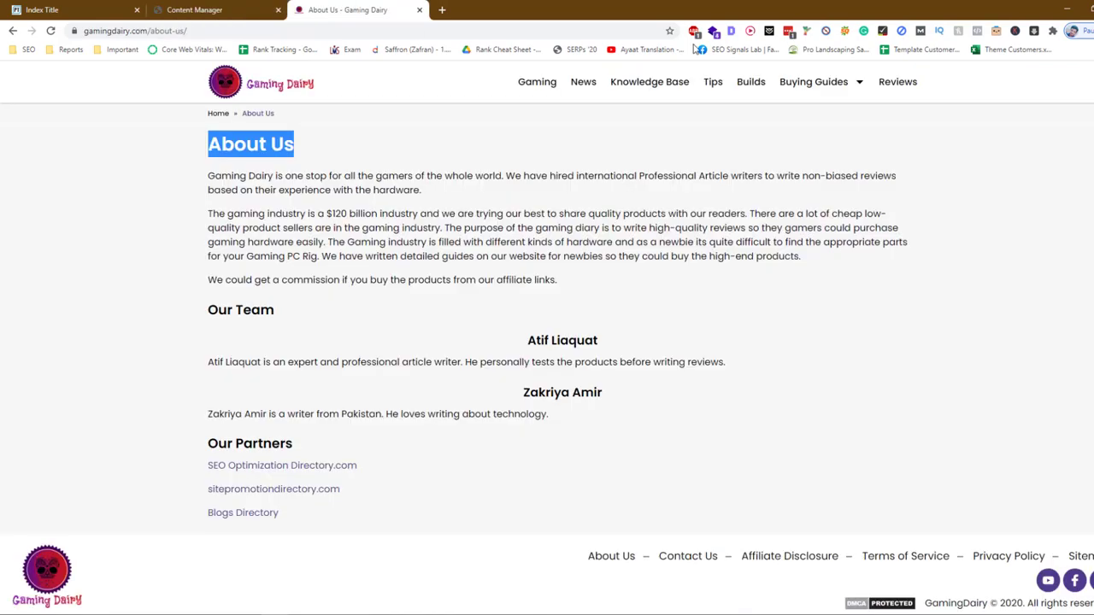
left_click(731, 32)
left_click_drag(646, 186, 374, 175)
left_click(229, 10)
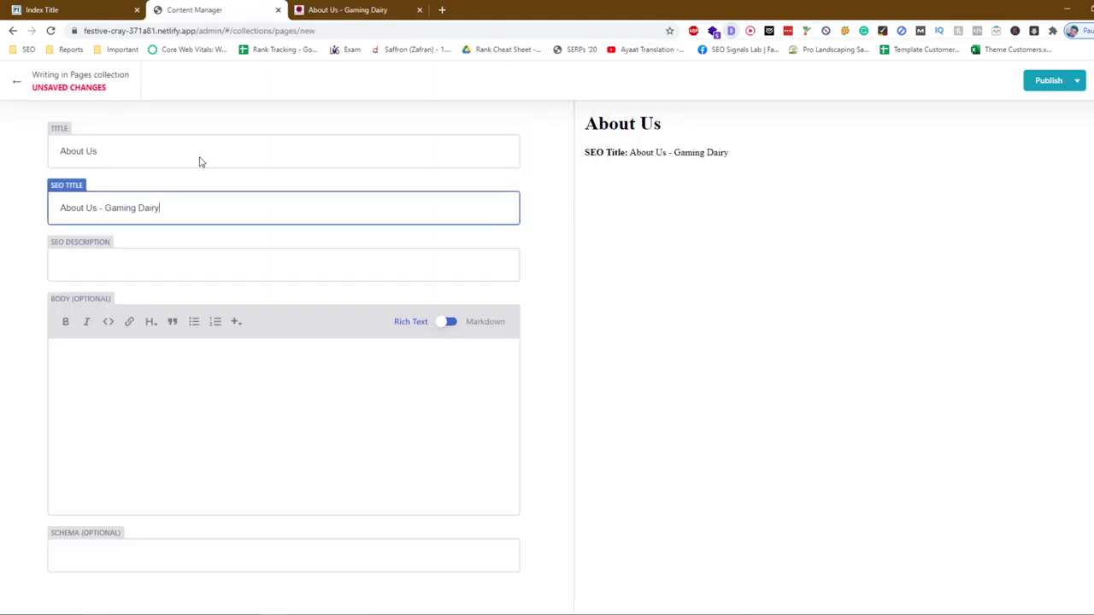
left_click(166, 256)
key("ctrl+v")
Fill the new page's Body with Gaming Dairy's About Us content from the heading through the Our Team section
left_click(344, 10)
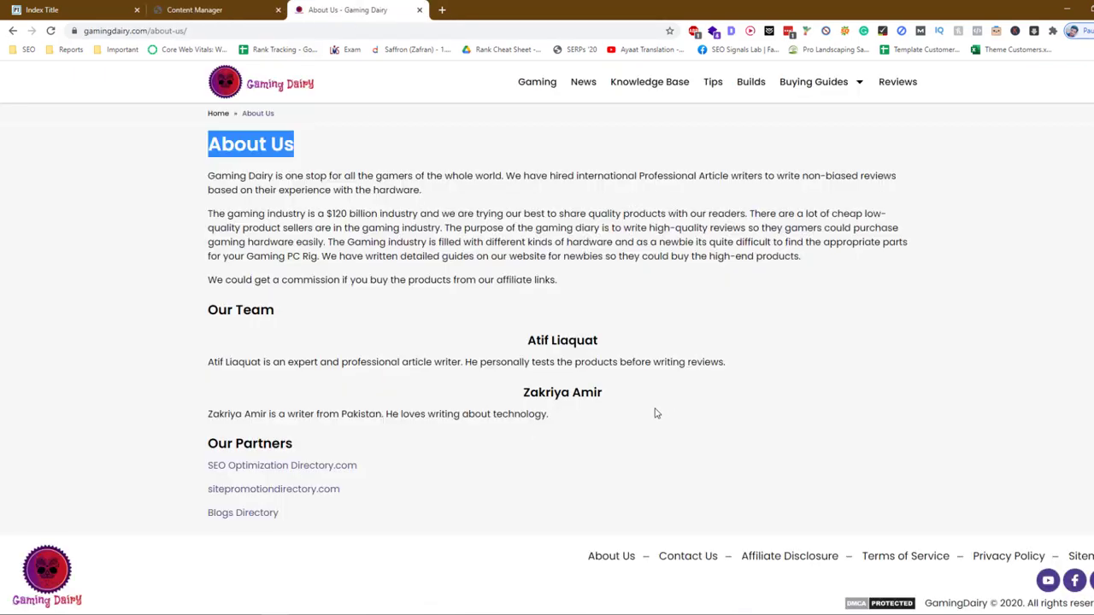
left_click_drag(589, 425, 201, 145)
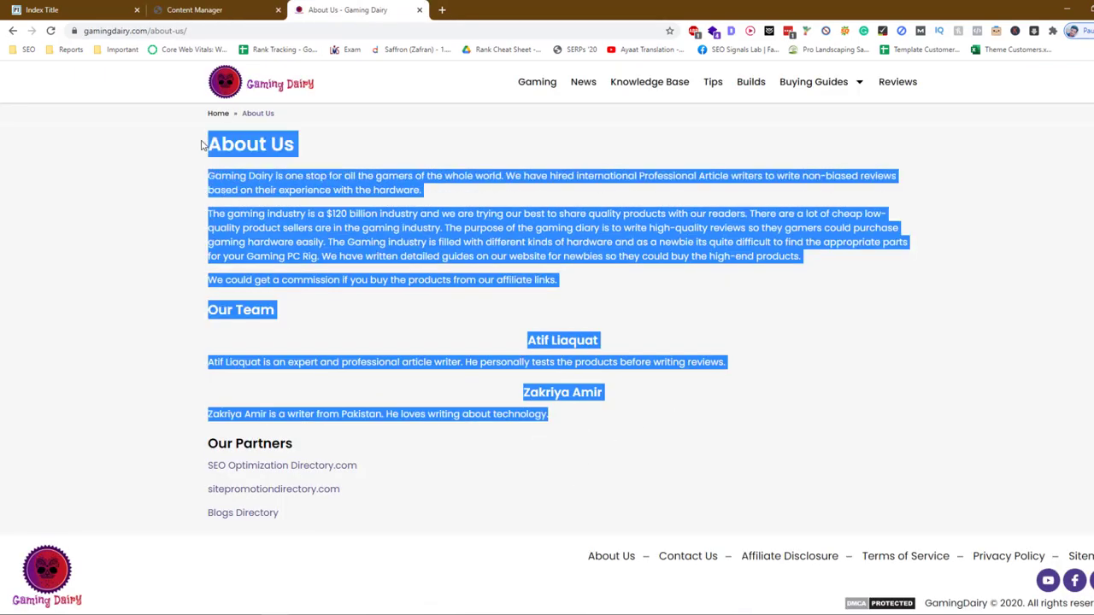
left_click(203, 10)
left_click(245, 445)
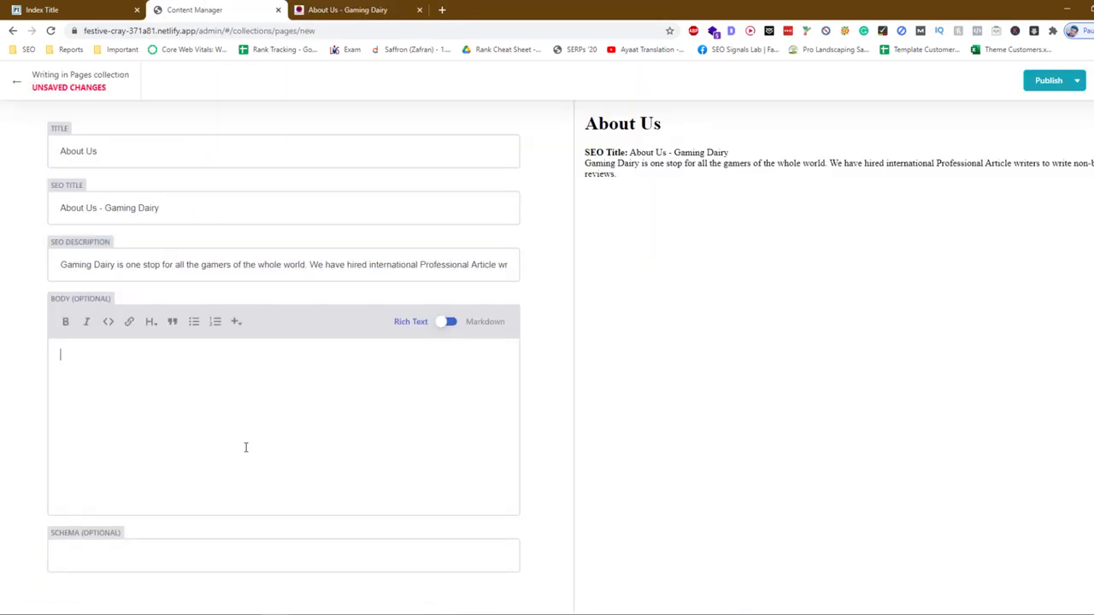
key("ctrl+v")
scroll(259, 440, "down", 1)
Discard the unsaved page and examine the existing About Us entry's body and schema, declining its recovered local backup
left_click(16, 81)
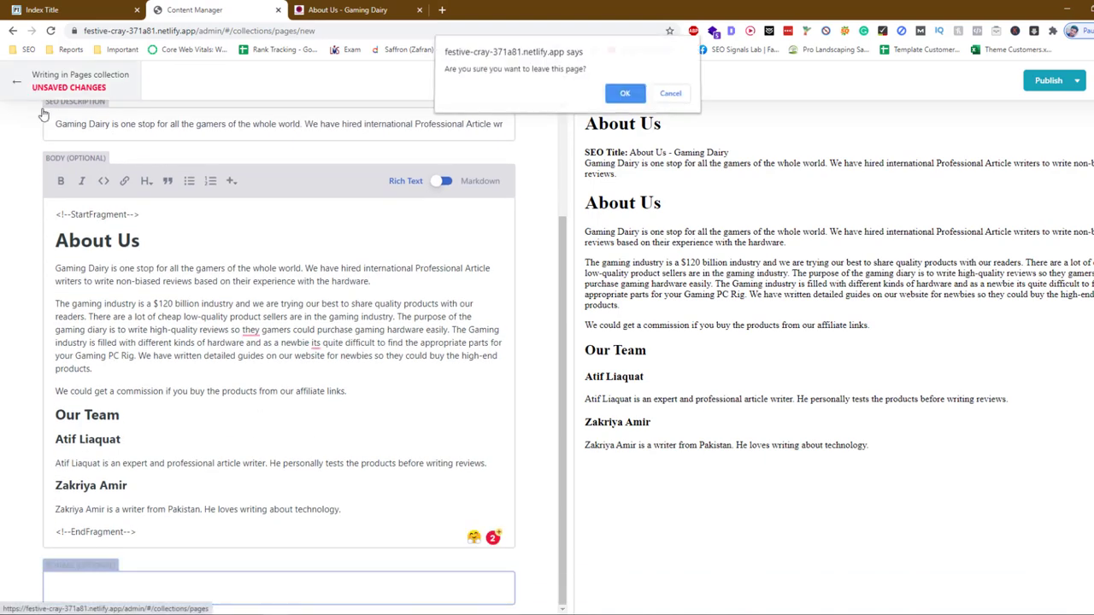
left_click(625, 92)
left_click(475, 214)
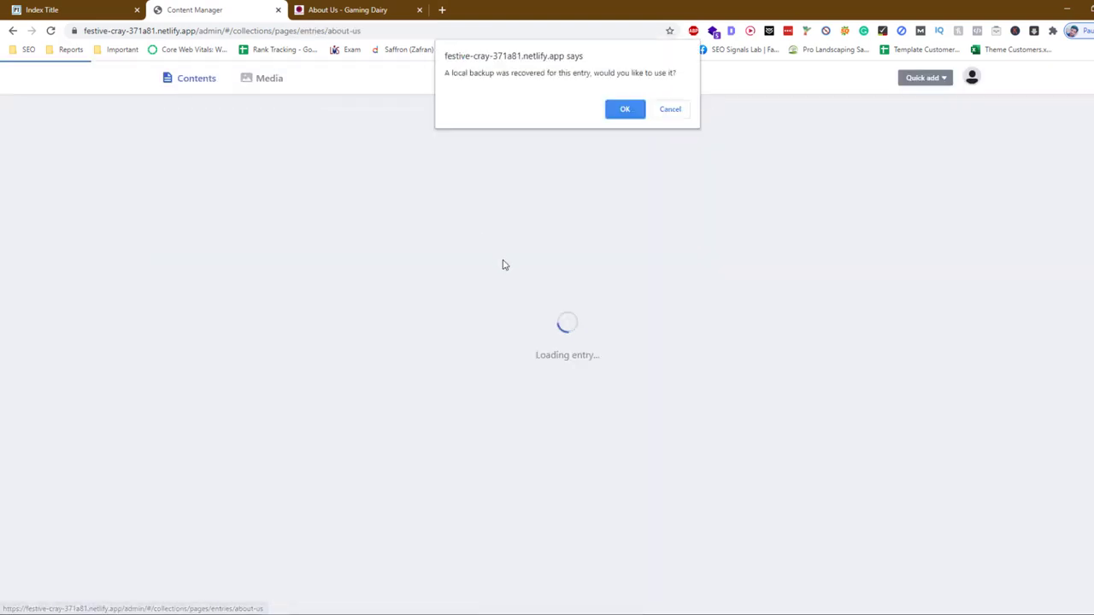
left_click(681, 109)
scroll(333, 311, "down", 2)
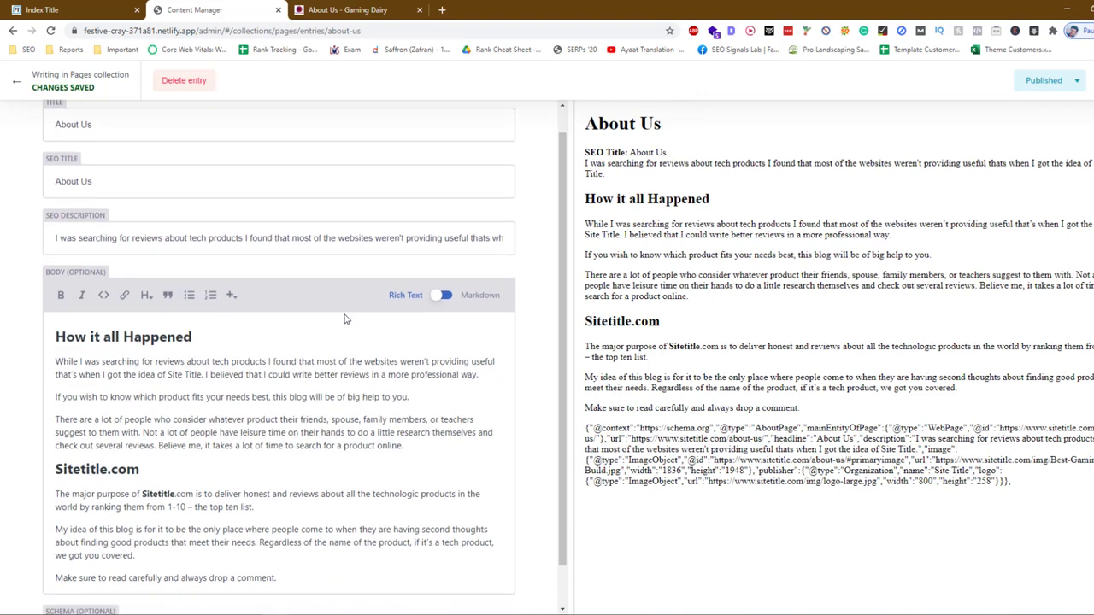
left_click_drag(277, 588, 418, 576)
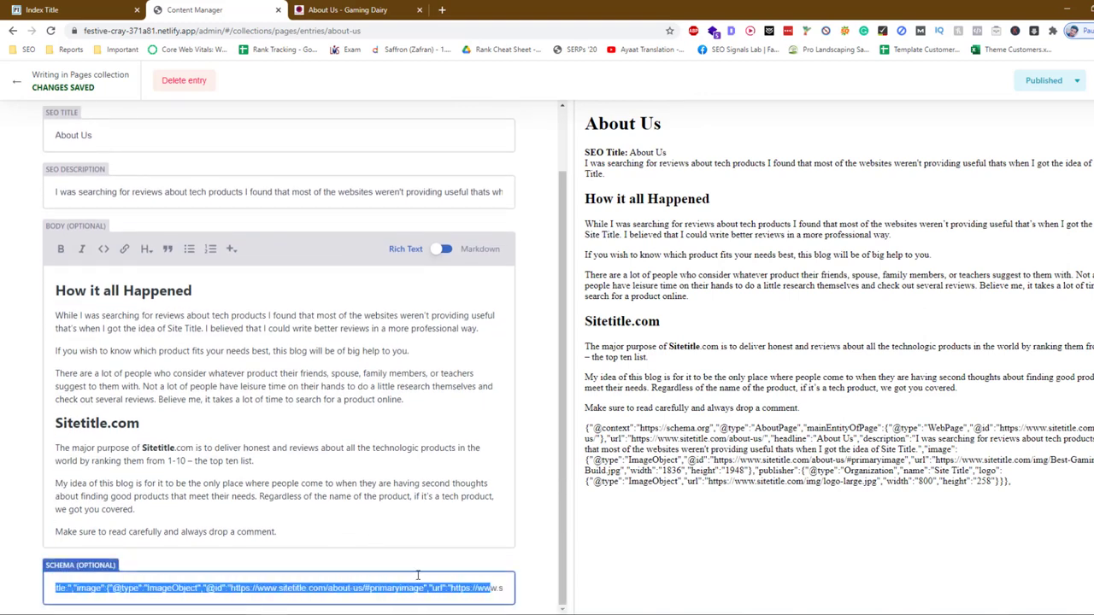
left_click(17, 82)
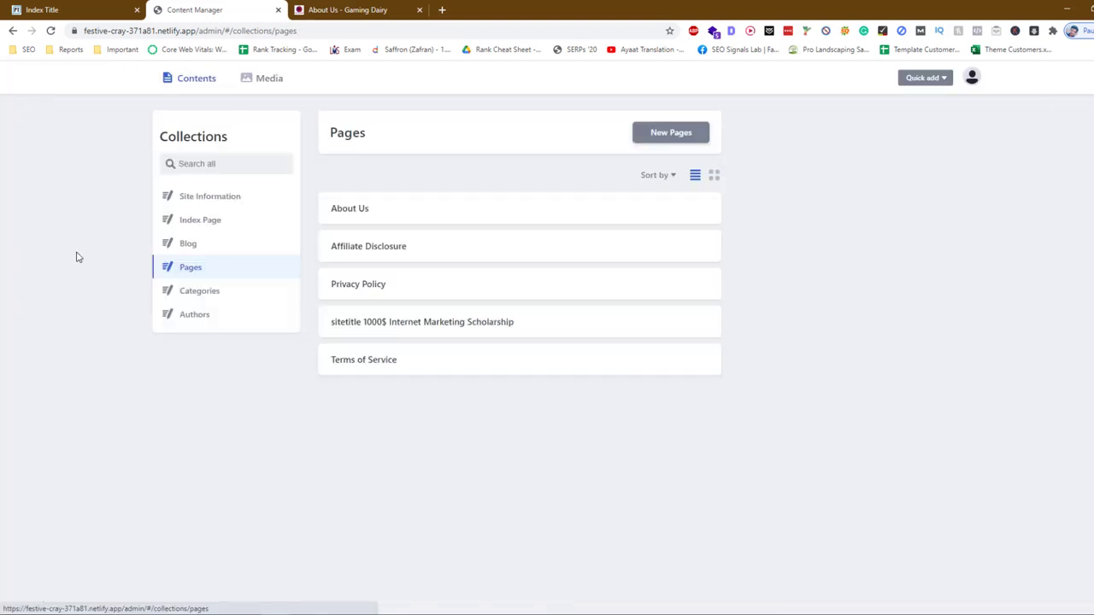
Start a new entry in the Categories collection and set its Category Name to "Knowledge Base", copied from the Gaming Dairy site
left_click(273, 303)
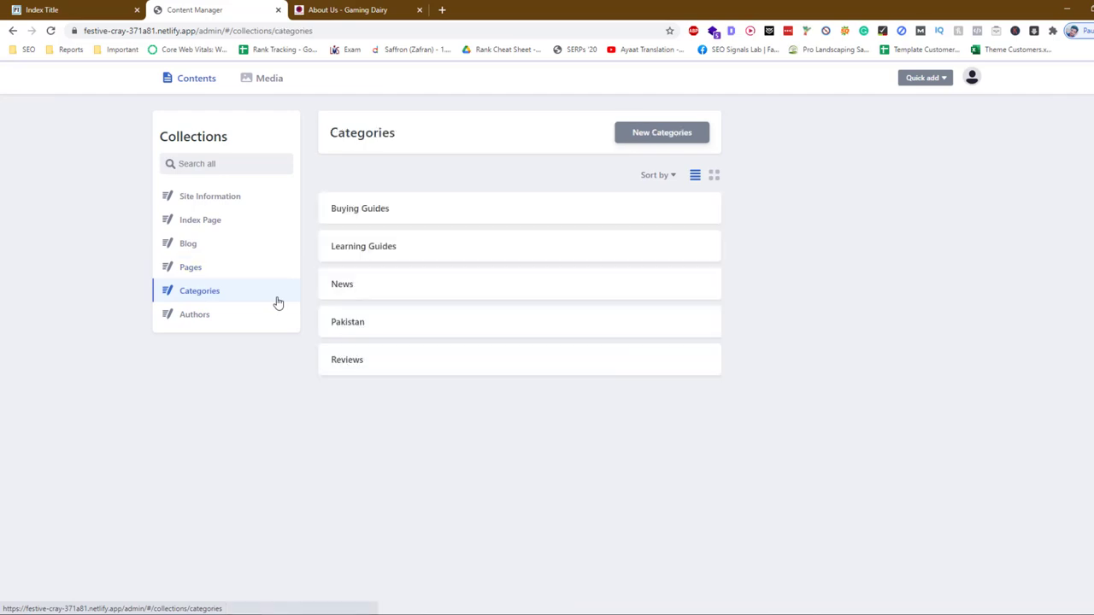
left_click(660, 134)
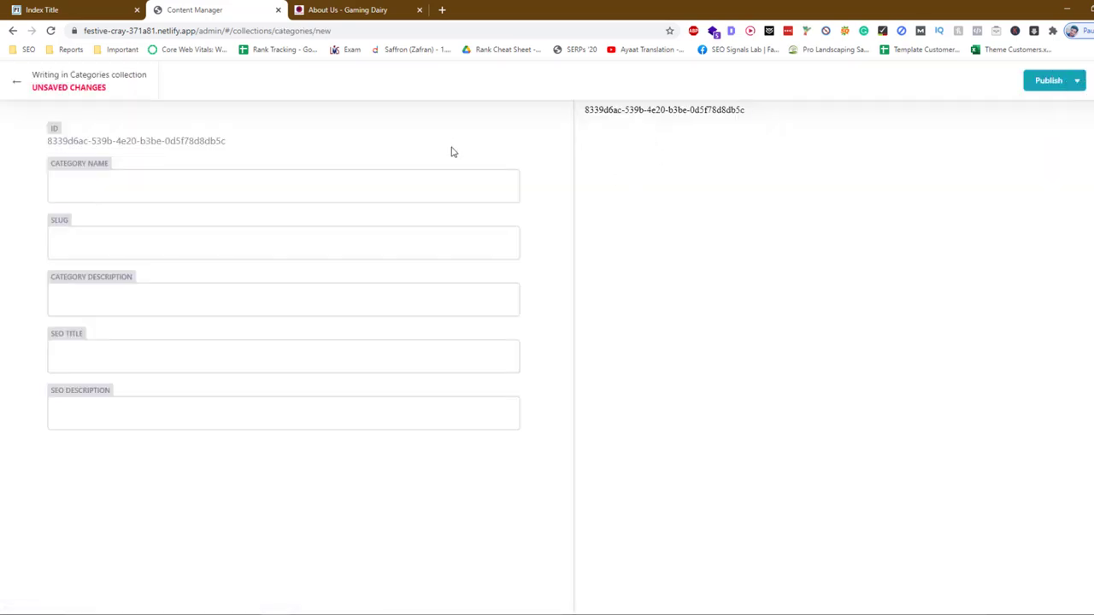
left_click(400, 184)
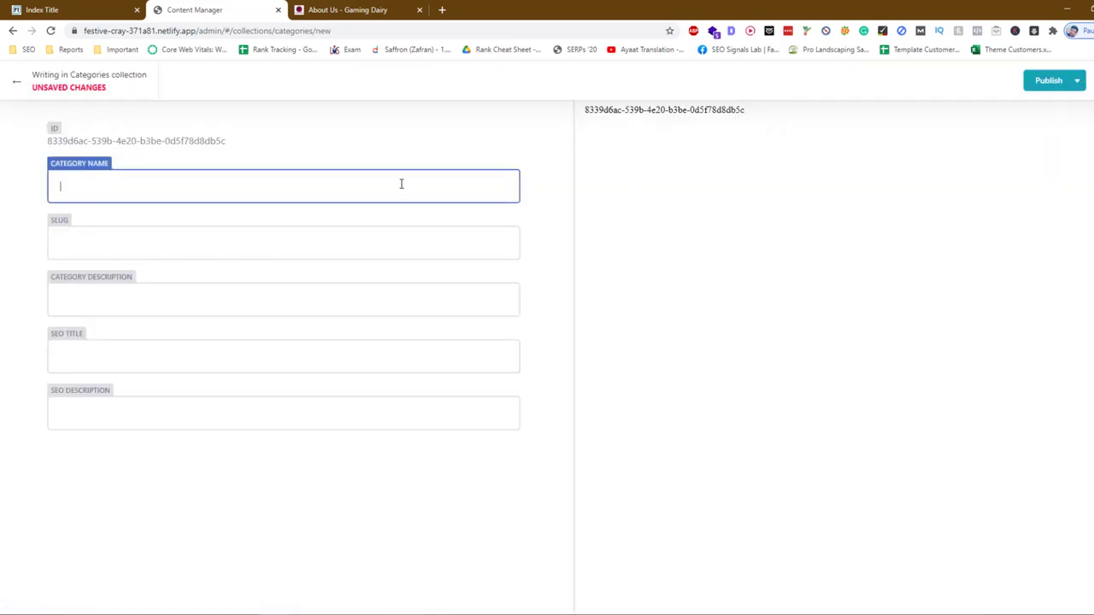
left_click(378, 6)
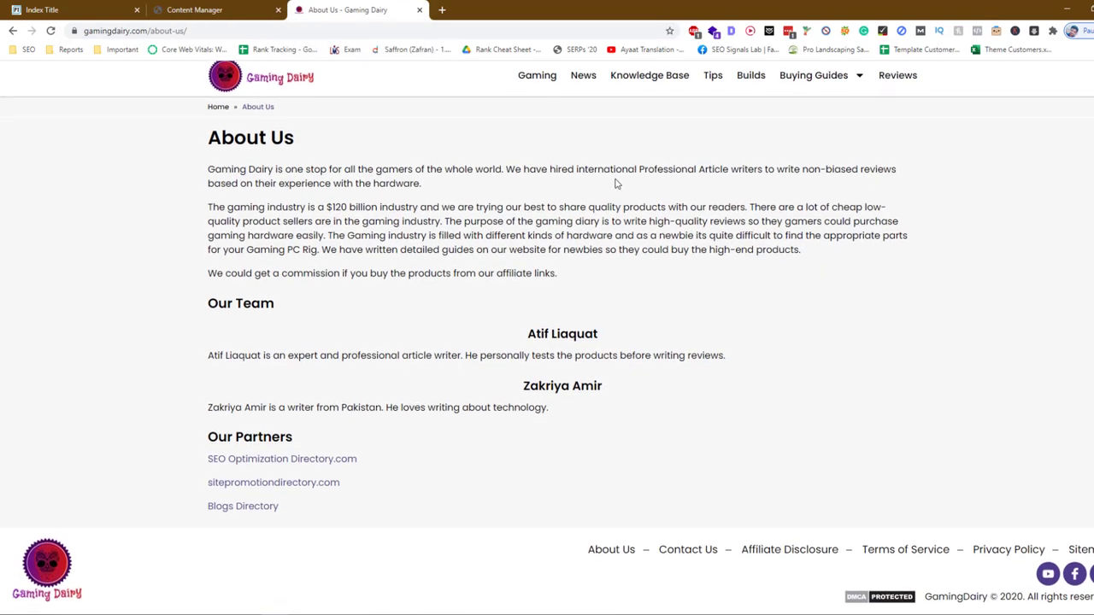
left_click(637, 81)
left_click_drag(459, 147, 677, 146)
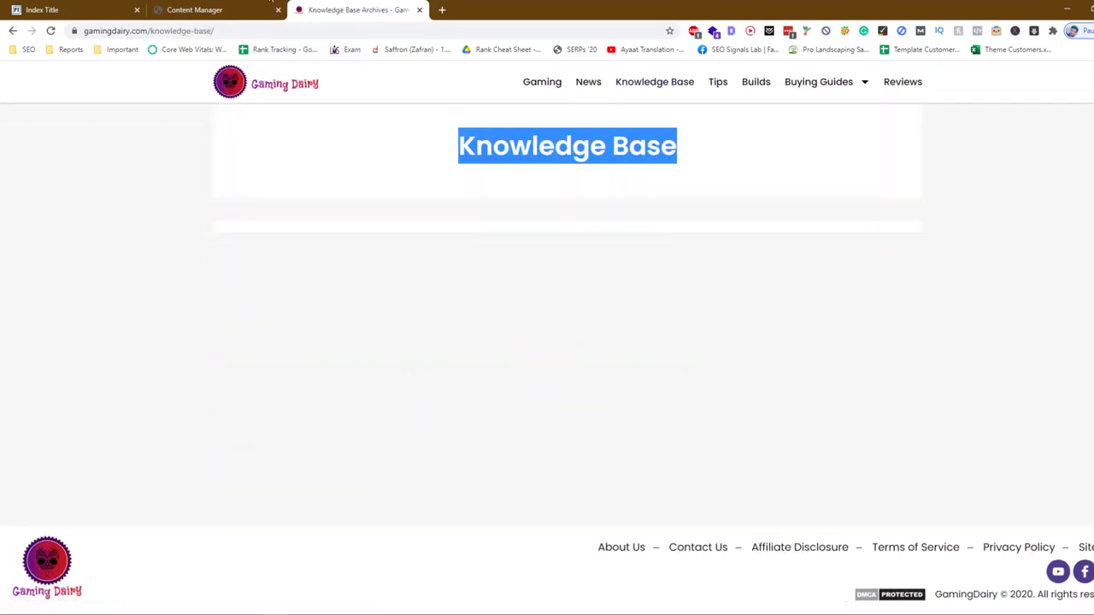
left_click(195, 10)
key("ctrl+v")
Set the category's Slug to "knowledge-base", copied from the web address of Gaming Dairy's Knowledge Base page
left_click(351, 9)
left_click_drag(211, 31, 150, 31)
left_click(195, 10)
left_click(132, 231)
key("ctrl+v")
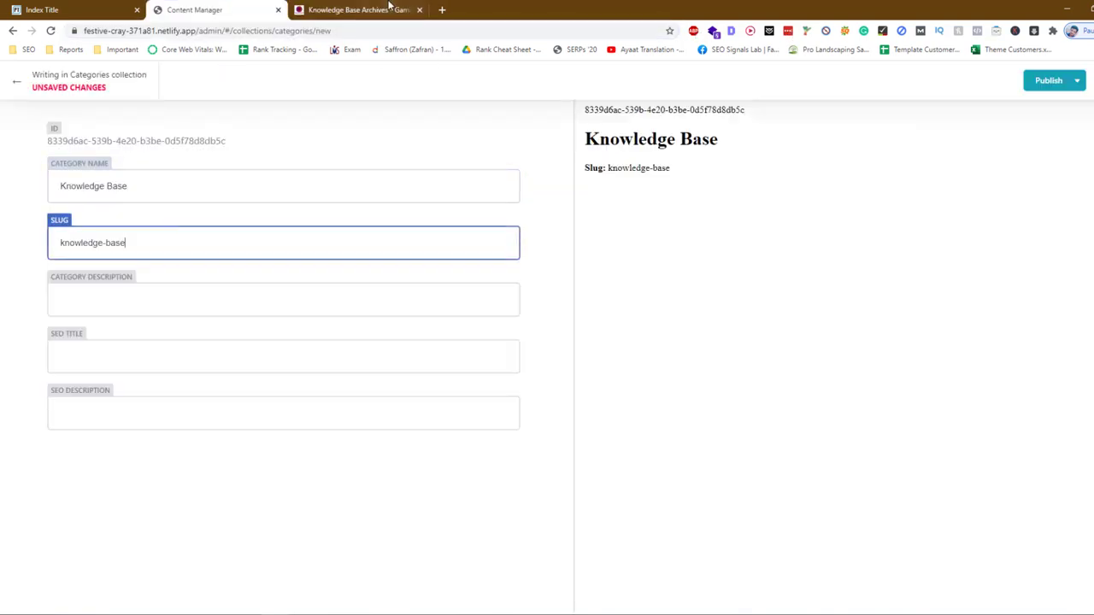
Look through the category pages of the Gaming Dairy site, from Gaming and News to Buying Guides
left_click(391, 10)
left_click(534, 85)
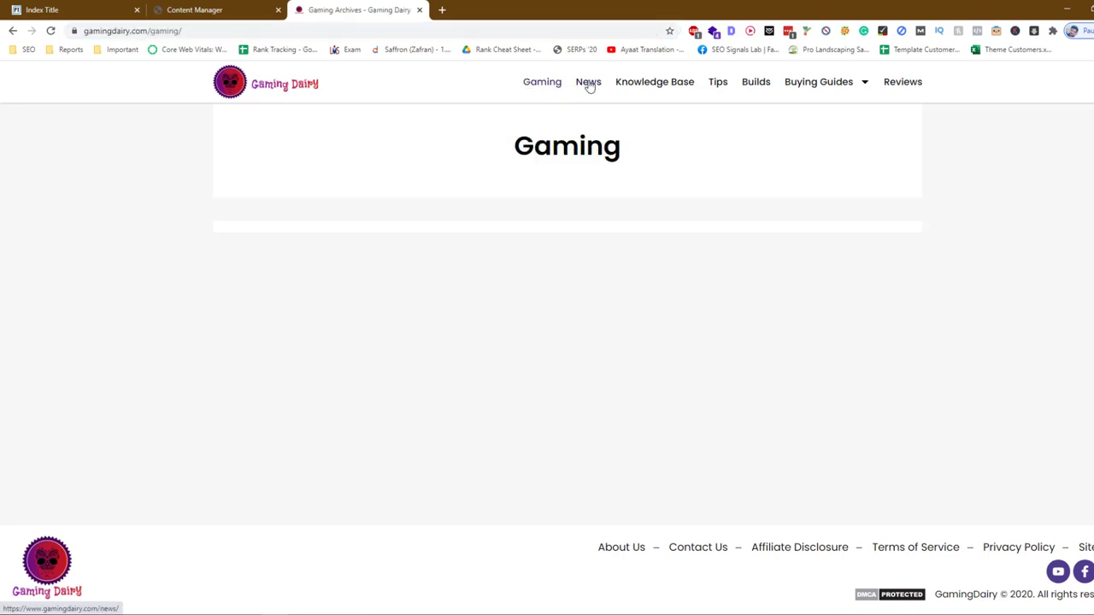
left_click(589, 84)
left_click(665, 83)
left_click(749, 83)
left_click(795, 83)
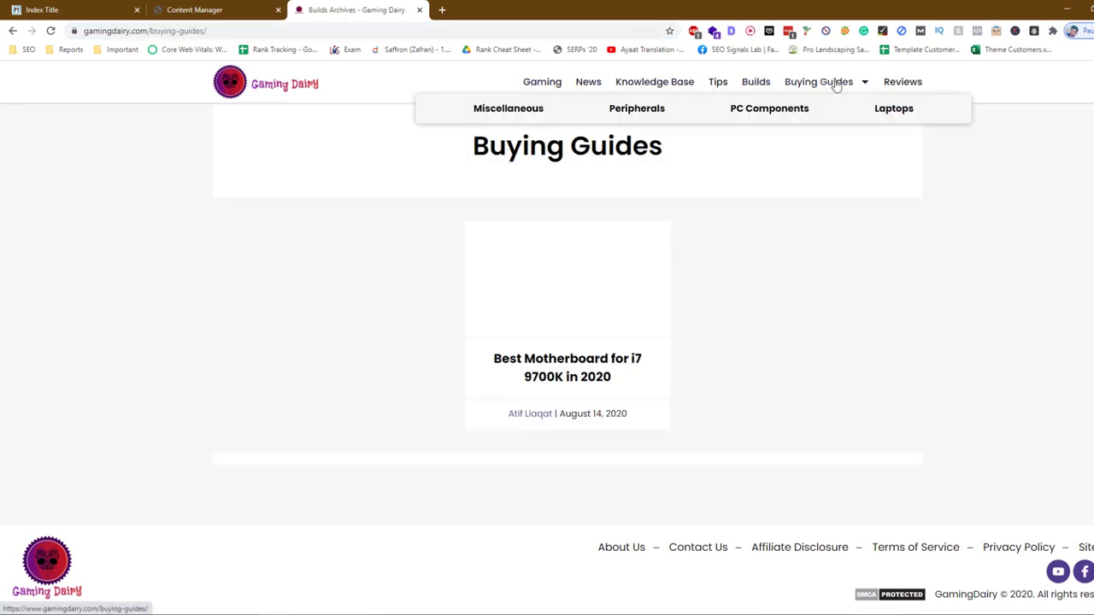
left_click(892, 83)
left_click(821, 85)
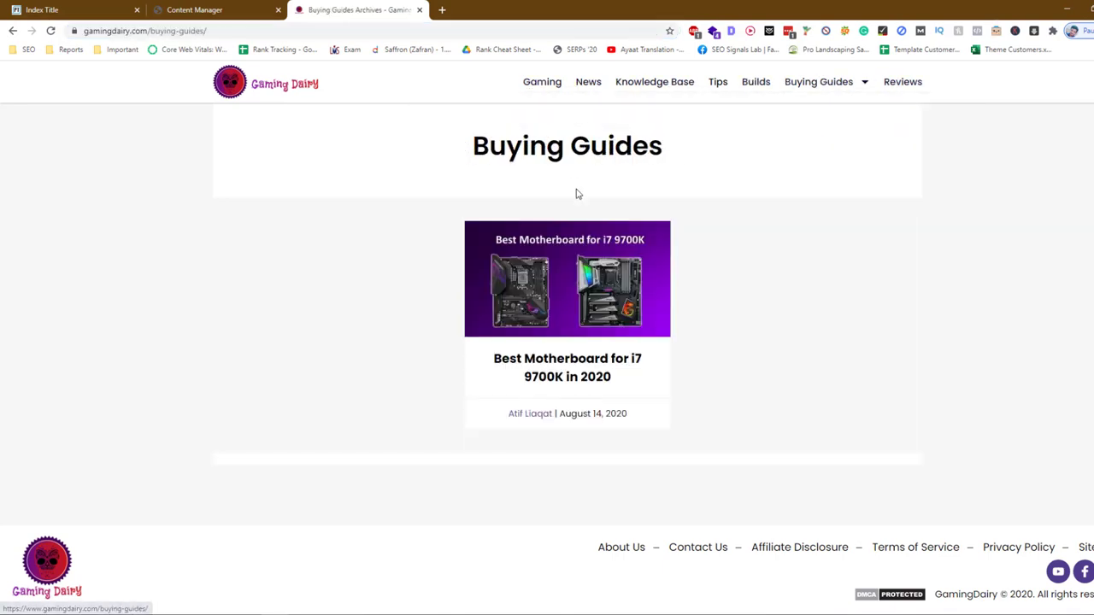
Set the Knowledge Base category's Category Description to "This is Description of Category"
left_click(195, 10)
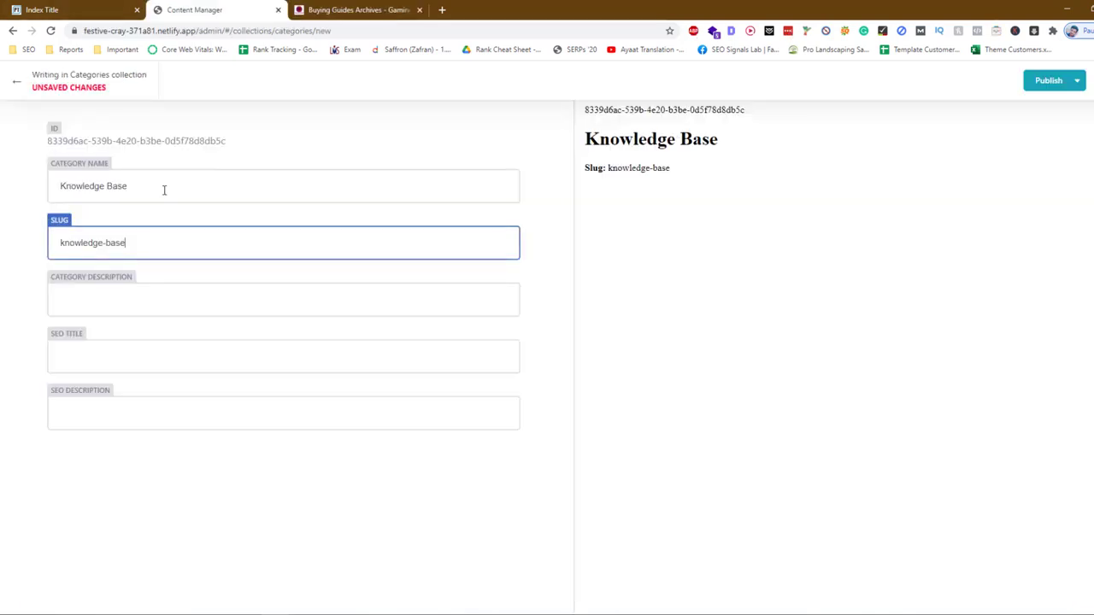
left_click(155, 299)
type("This is De")
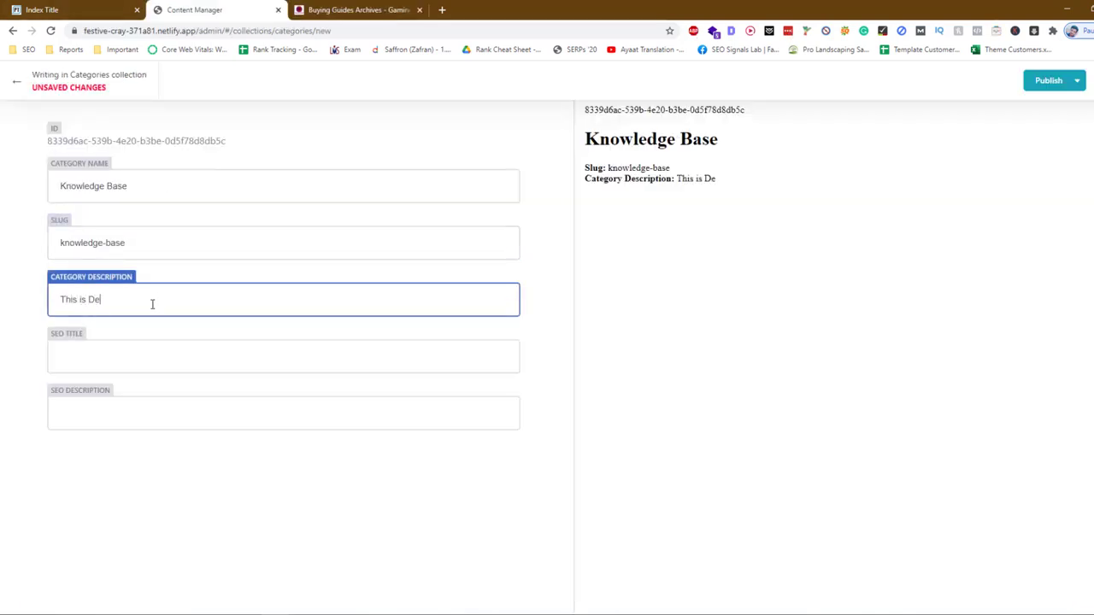
type("scription of Category")
Set the category's SEO Title to "Knowledge Base of Example Website" and its SEO Description to "Meta Description of Example Website"
left_click(113, 362)
type("Knowl")
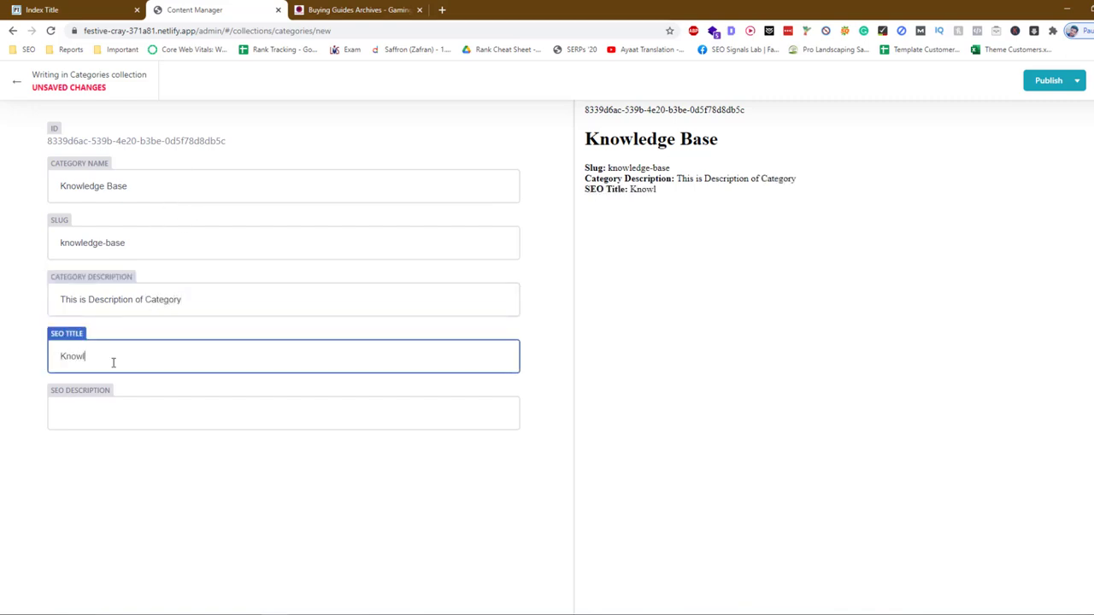
type("edge Base of Example Website")
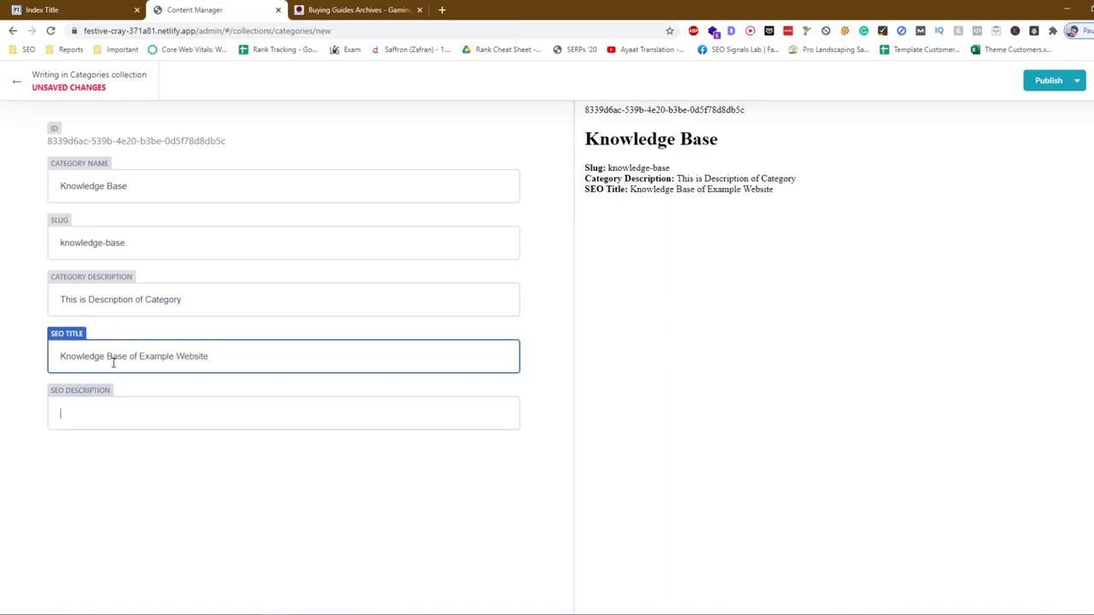
key("Tab")
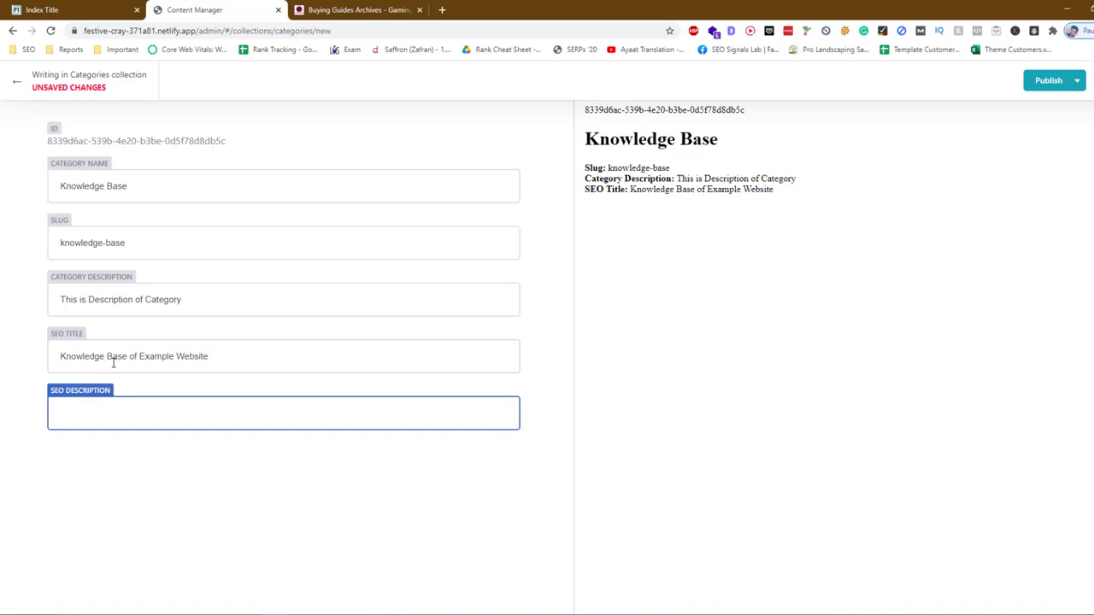
type("Meta De")
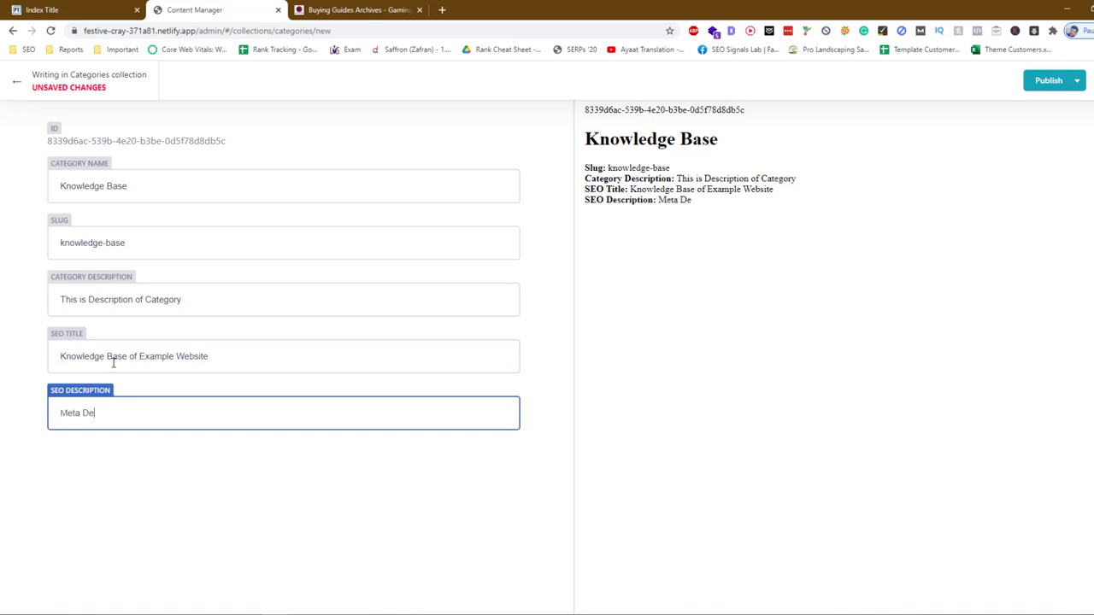
type("scription of Example Website")
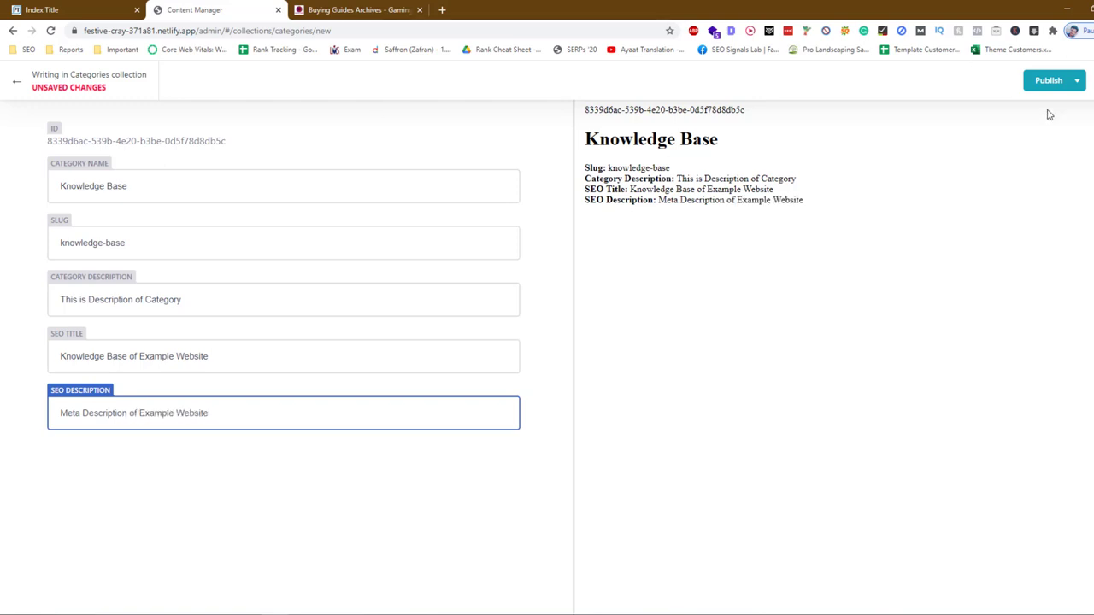
Publish the Knowledge Base category now and return to the Categories list
left_click(1045, 85)
left_click(1048, 110)
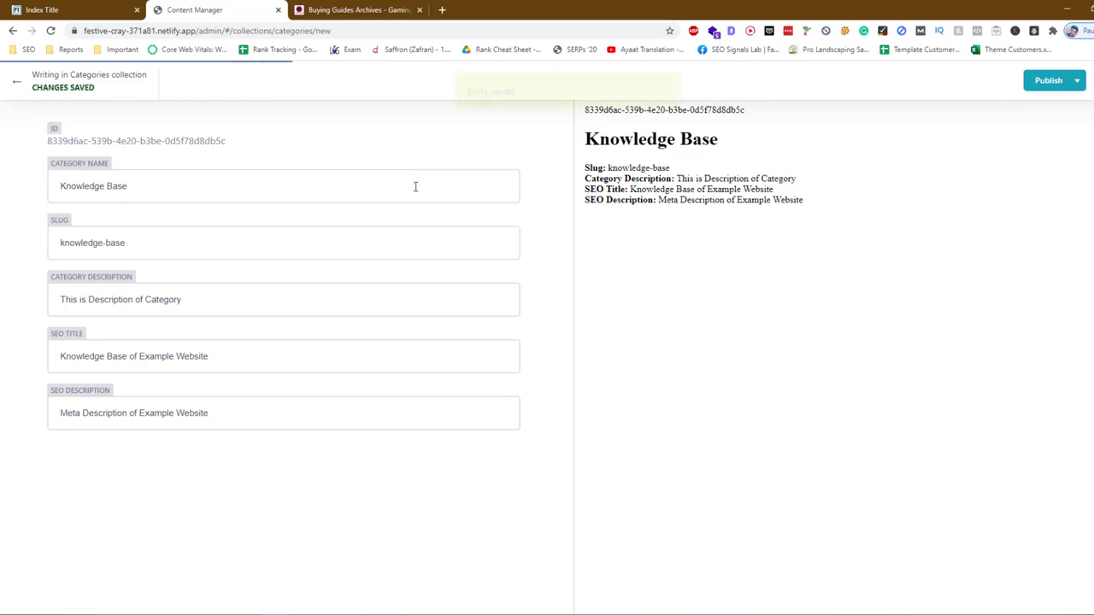
left_click(104, 85)
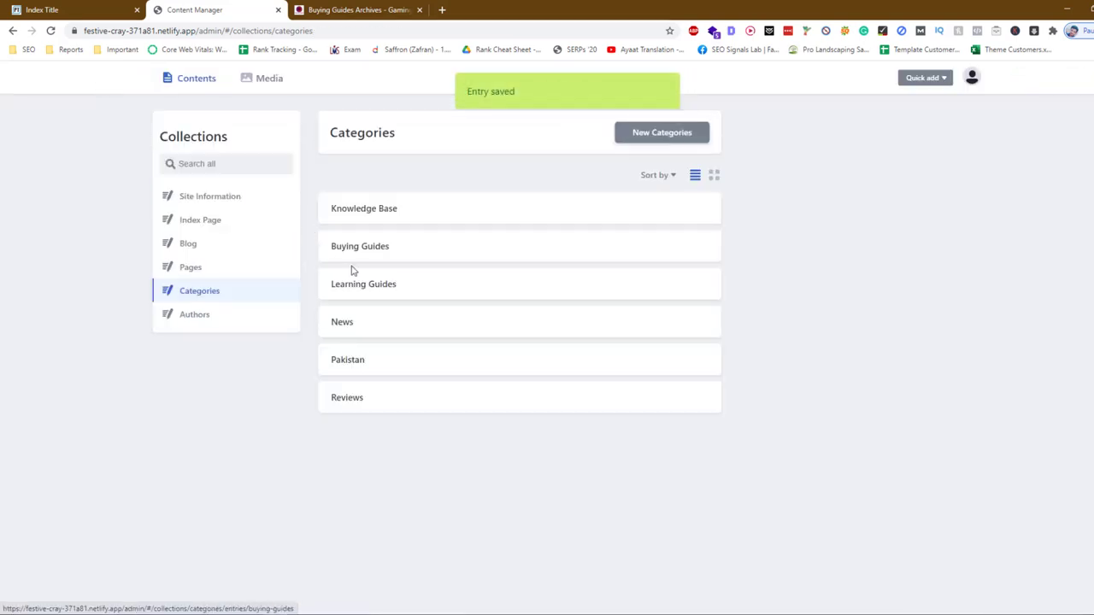
Create a new entry in the Authors collection with the author name "Test Author" and the slug "test-author"
left_click(259, 323)
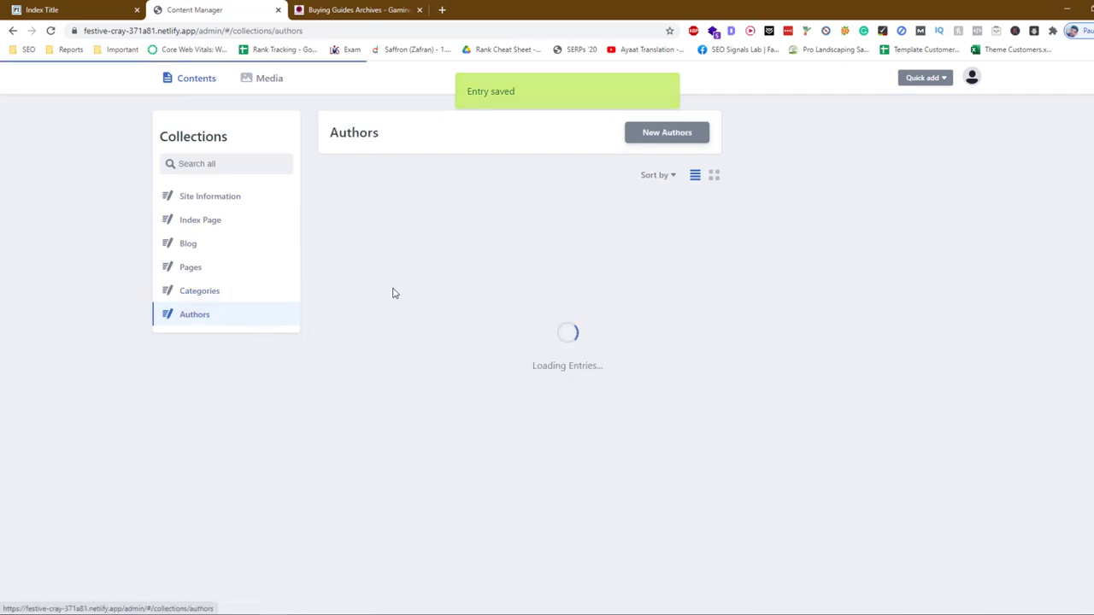
left_click(667, 132)
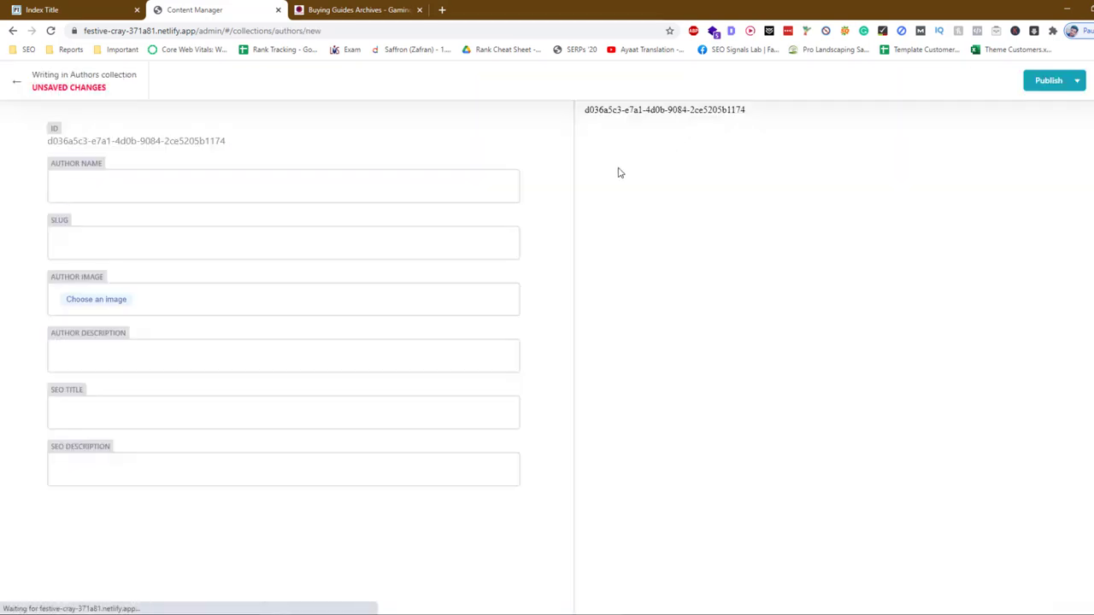
left_click(403, 189)
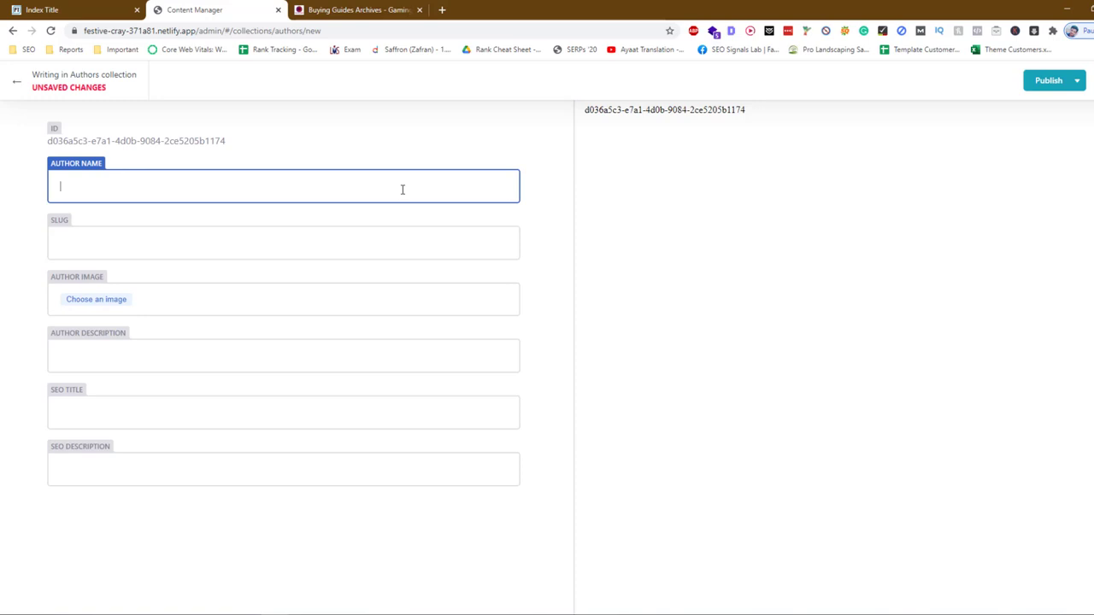
type("Test Author")
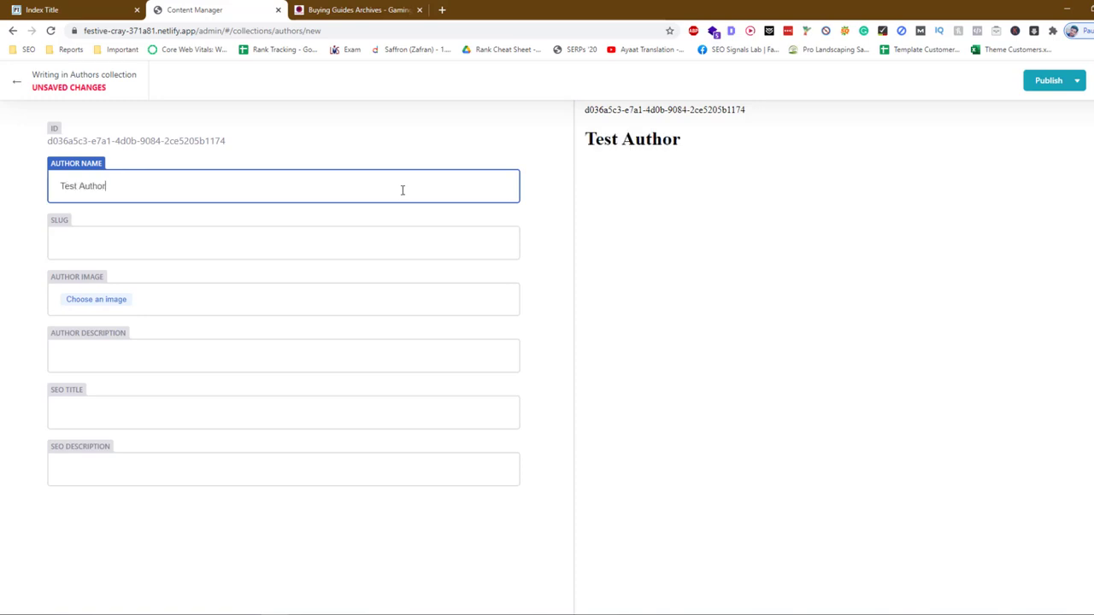
key("Tab")
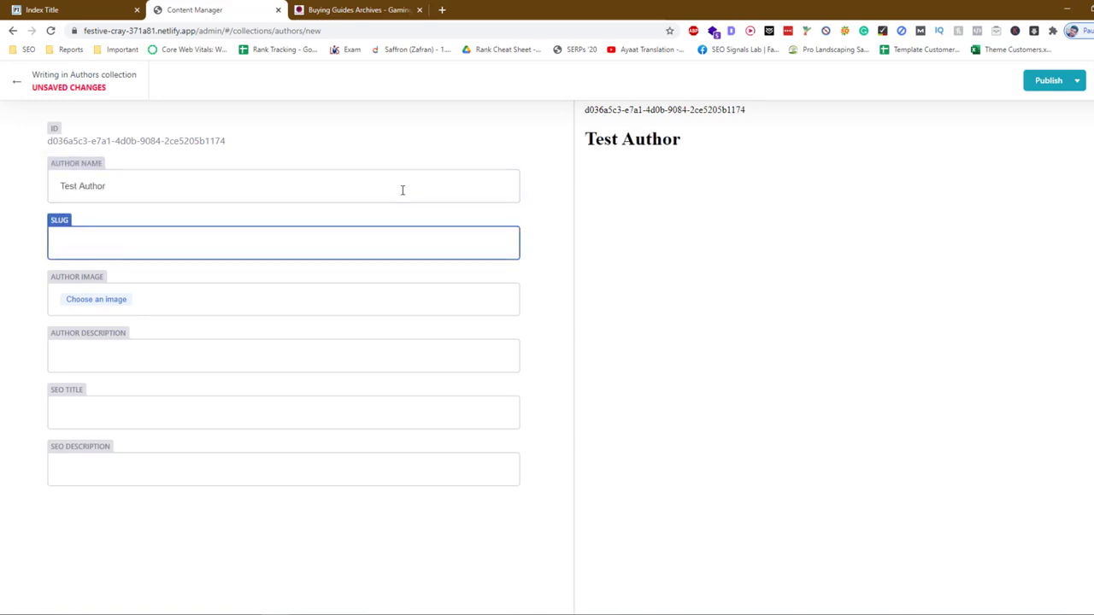
type("test-author")
key("Tab")
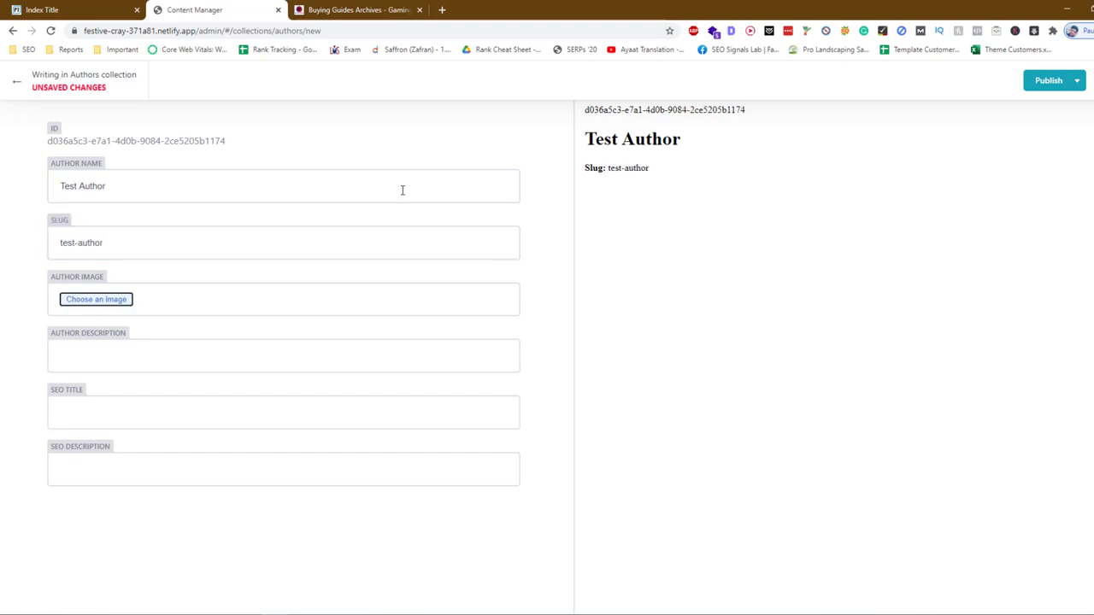
Set the author image to sample-person.png from the media library
left_click(100, 303)
left_click(741, 279)
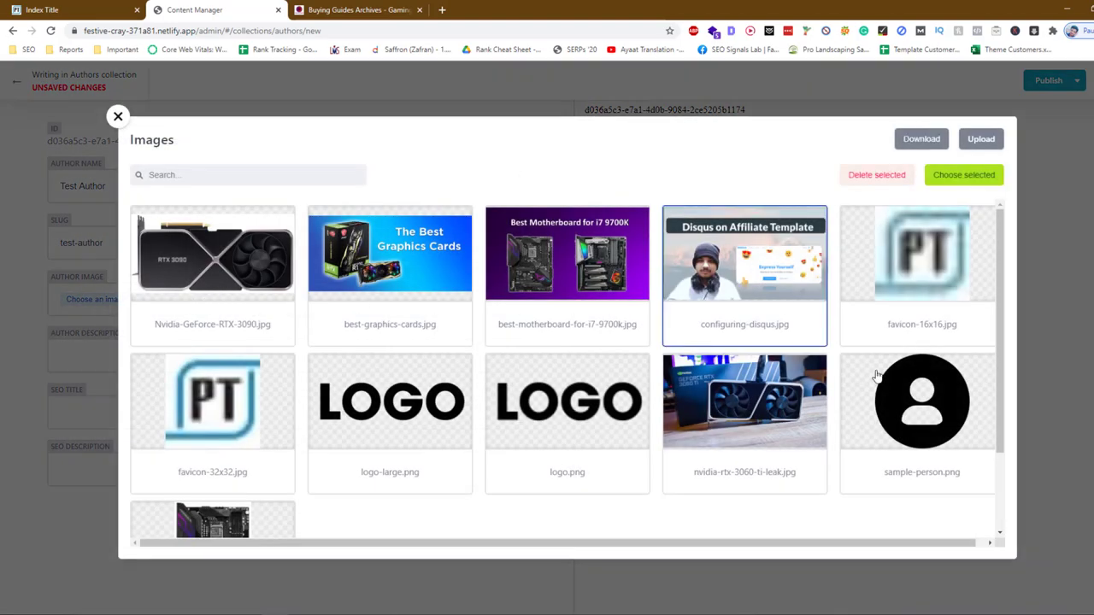
left_click(922, 369)
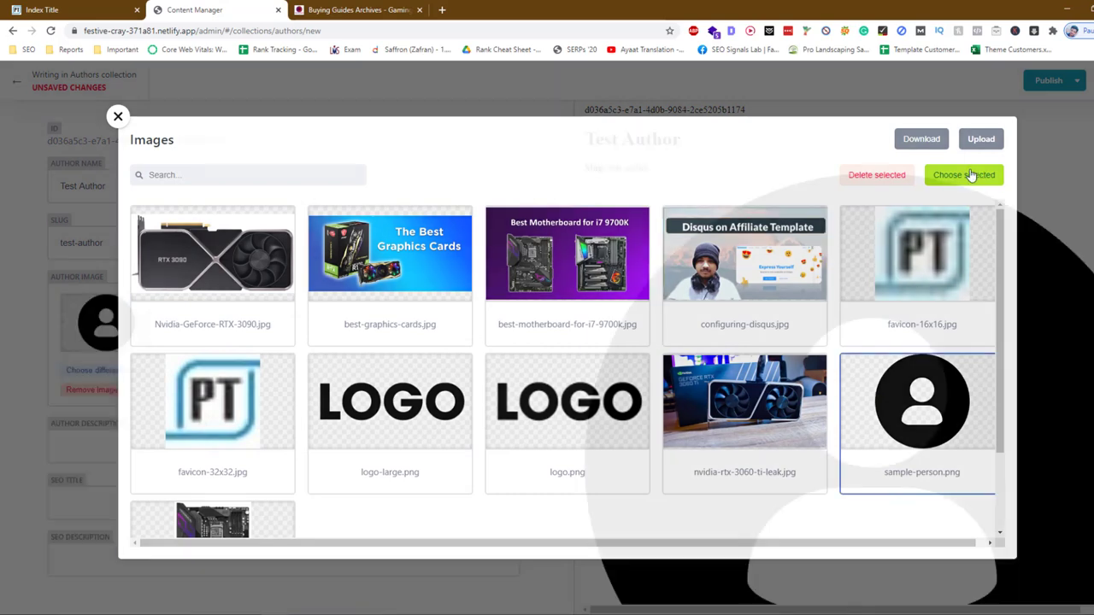
left_click(976, 174)
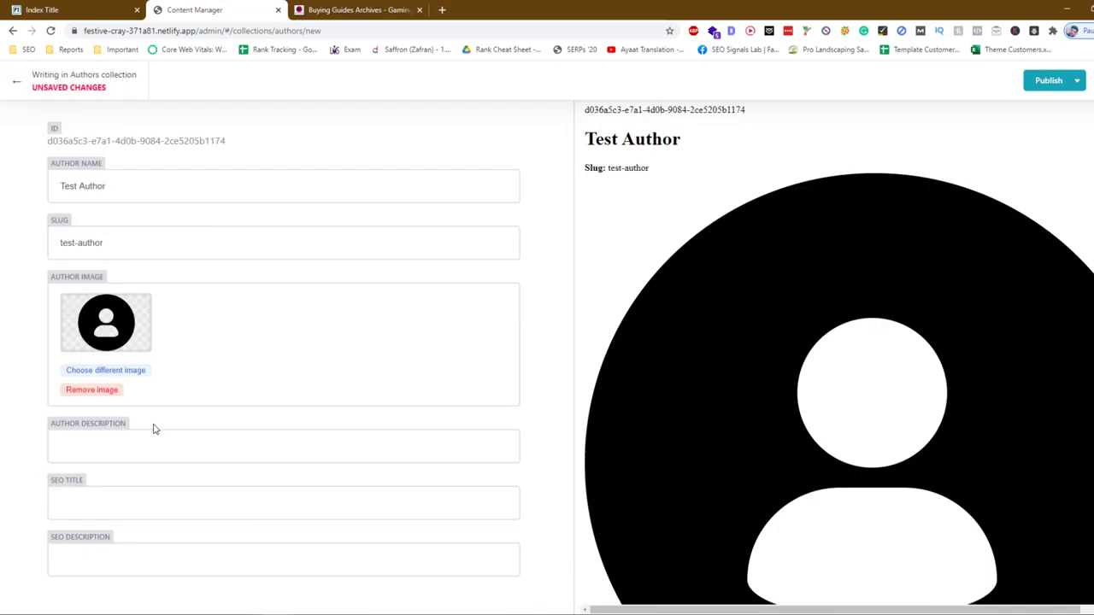
Set the Author Description to "This is Author of XYZ", the SEO Title to "Author of XYZ" and the SEO Description to "I am Author of XYZ"
left_click(157, 444)
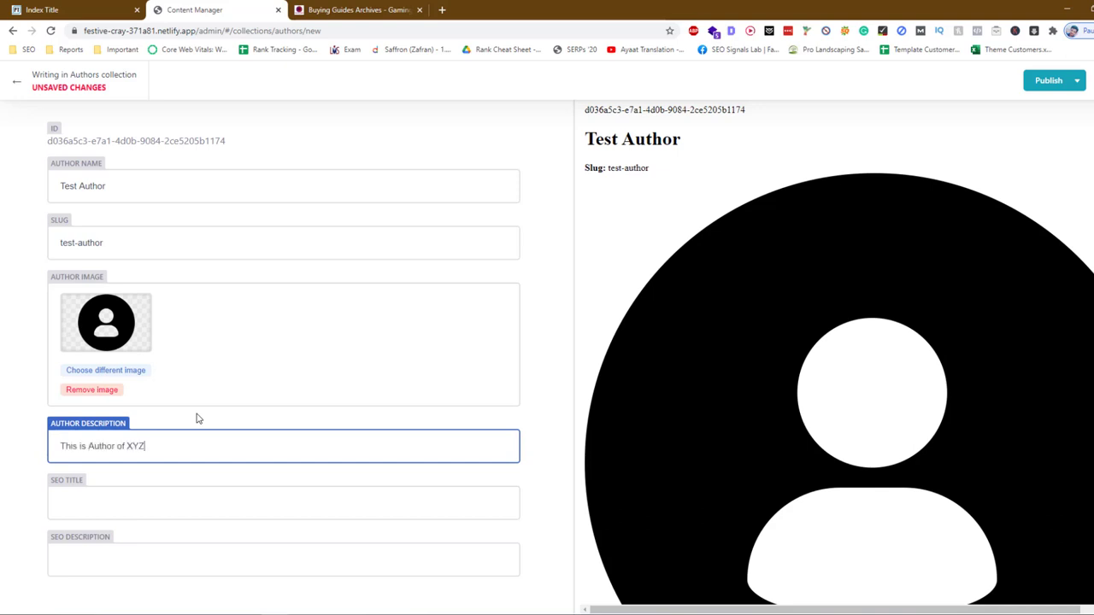
key("Tab")
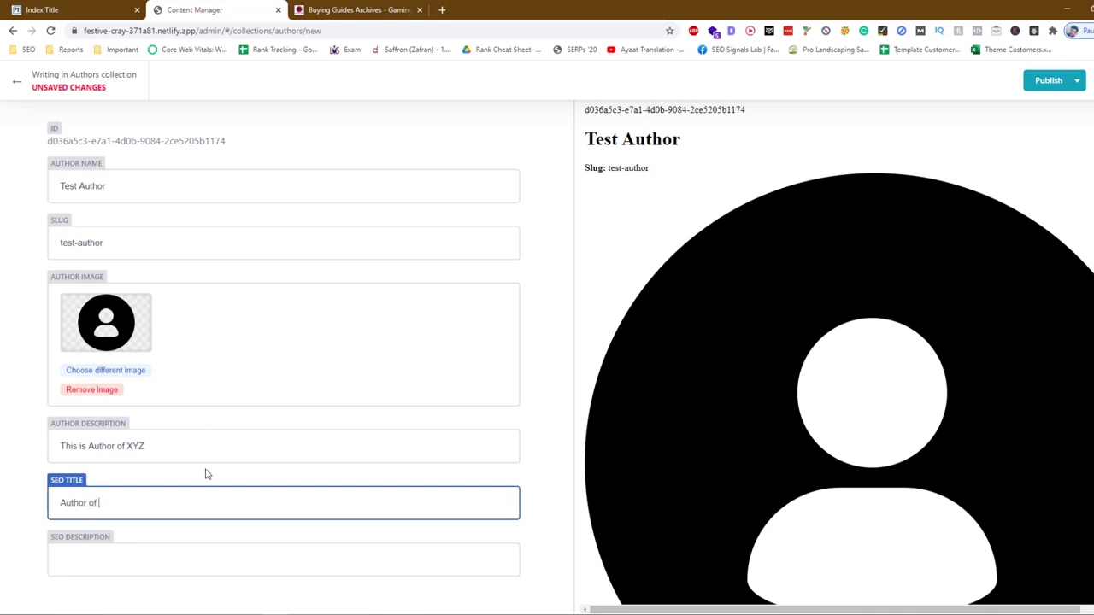
key("Tab")
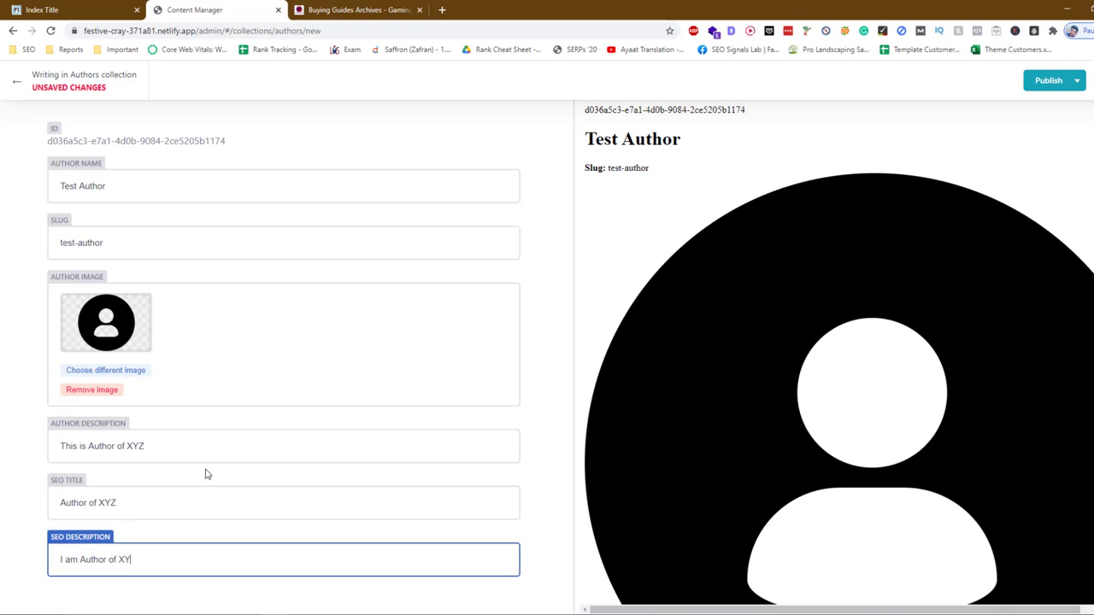
Publish the Test Author entry now and return to the Authors list
left_click(1044, 82)
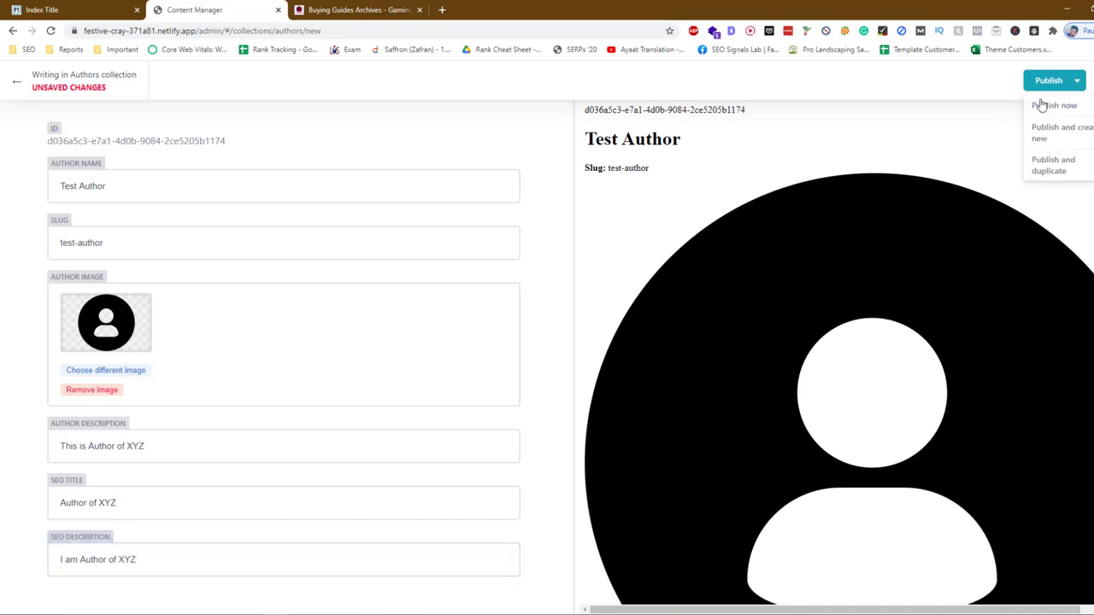
left_click(1043, 104)
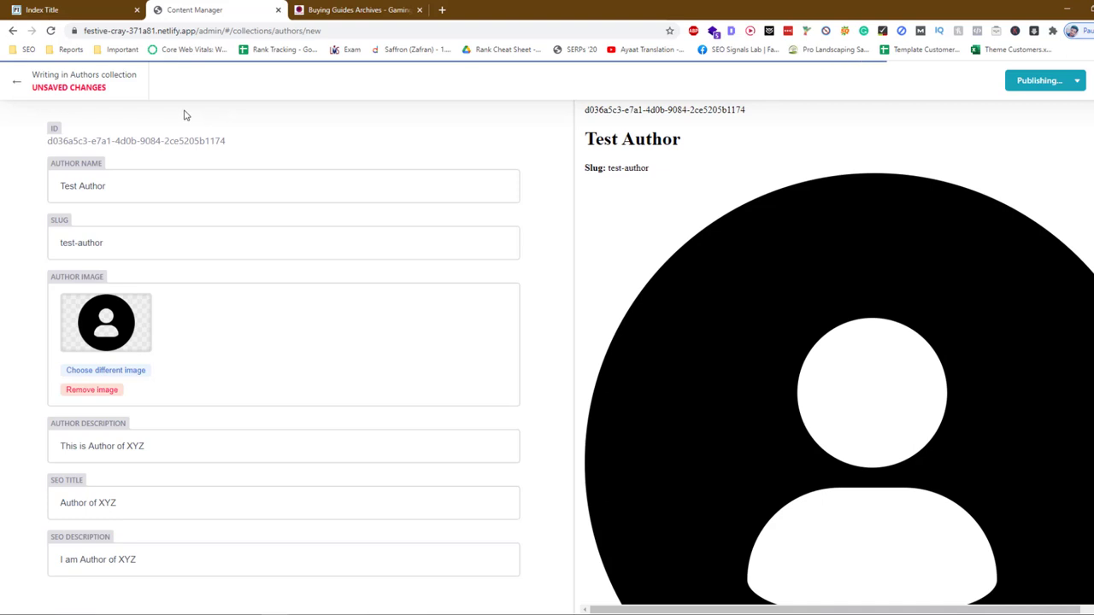
left_click(124, 95)
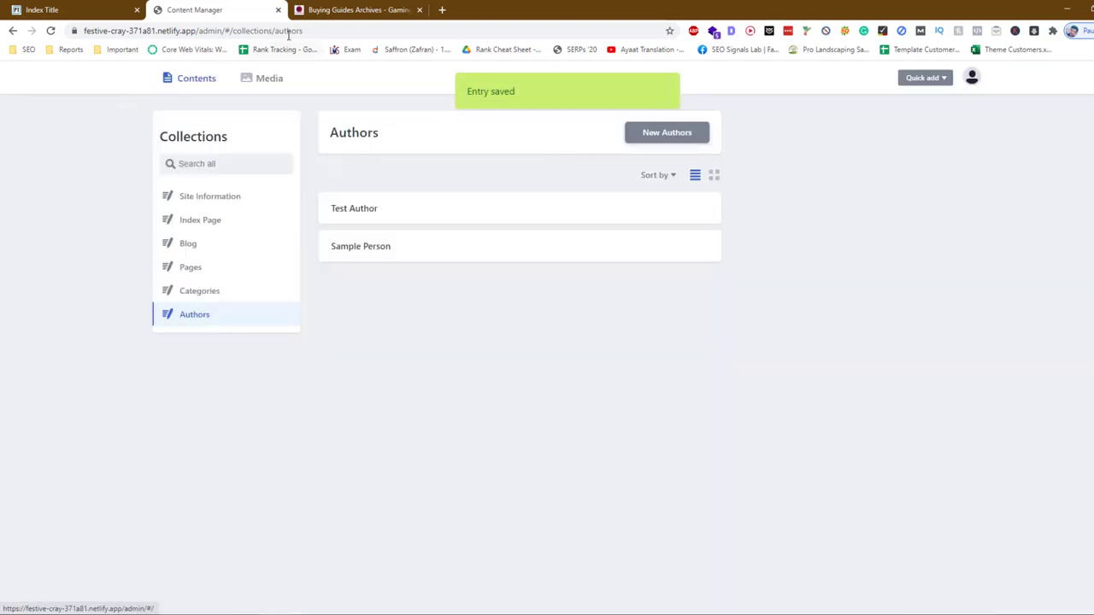
Open the live site's homepage at festive-cray-371a81.netlify.app in a new tab and look through its post sections down to the footer
left_click(351, 10)
left_click(248, 10)
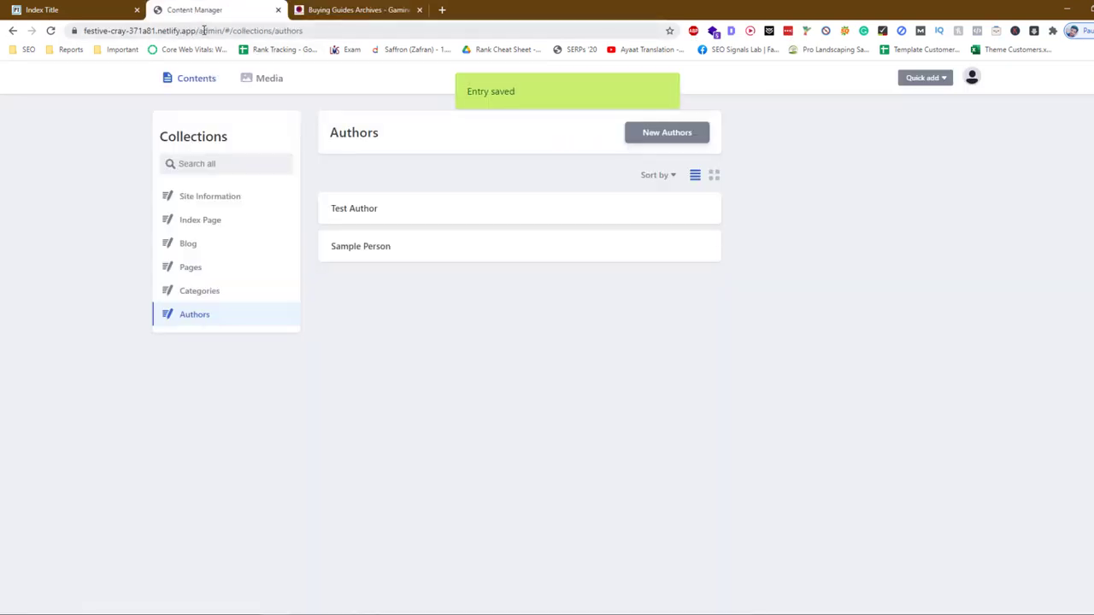
left_click_drag(203, 31, 300, 10)
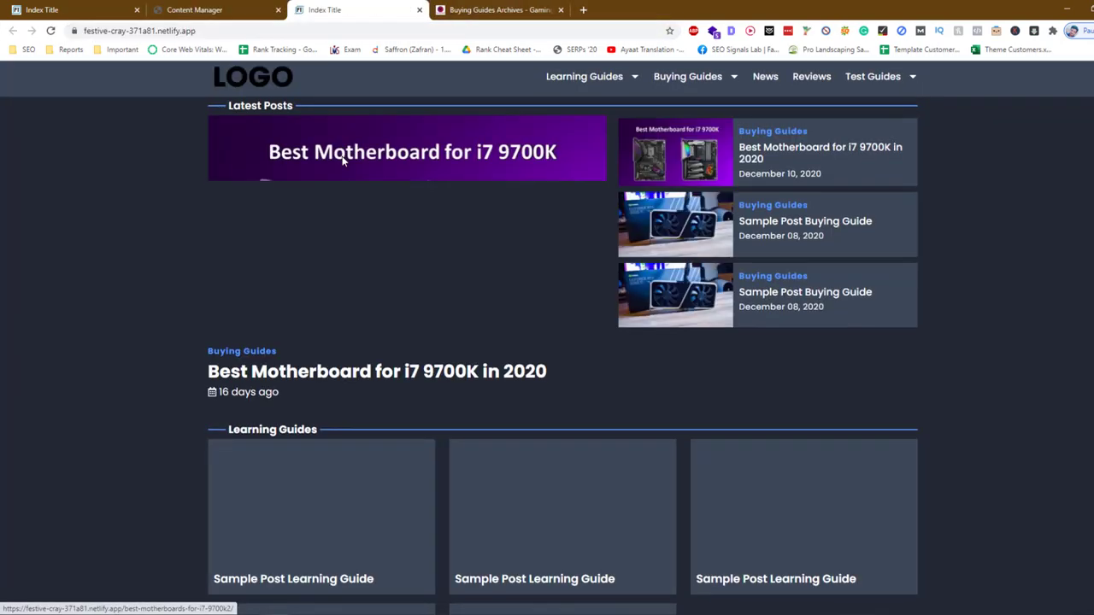
scroll(342, 158, "down", 12)
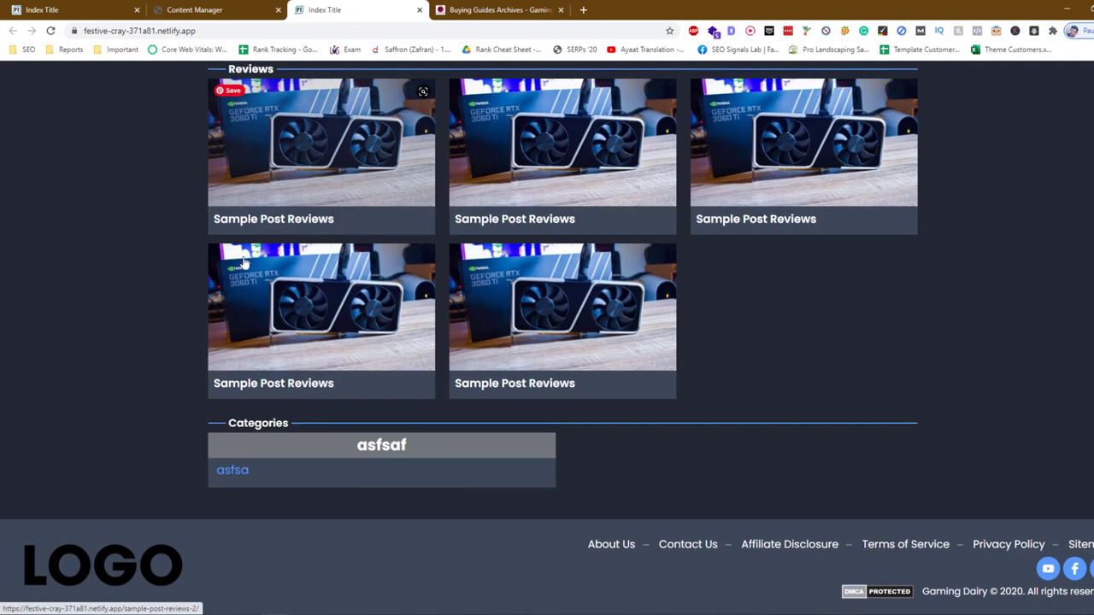
scroll(156, 141, "up", 15)
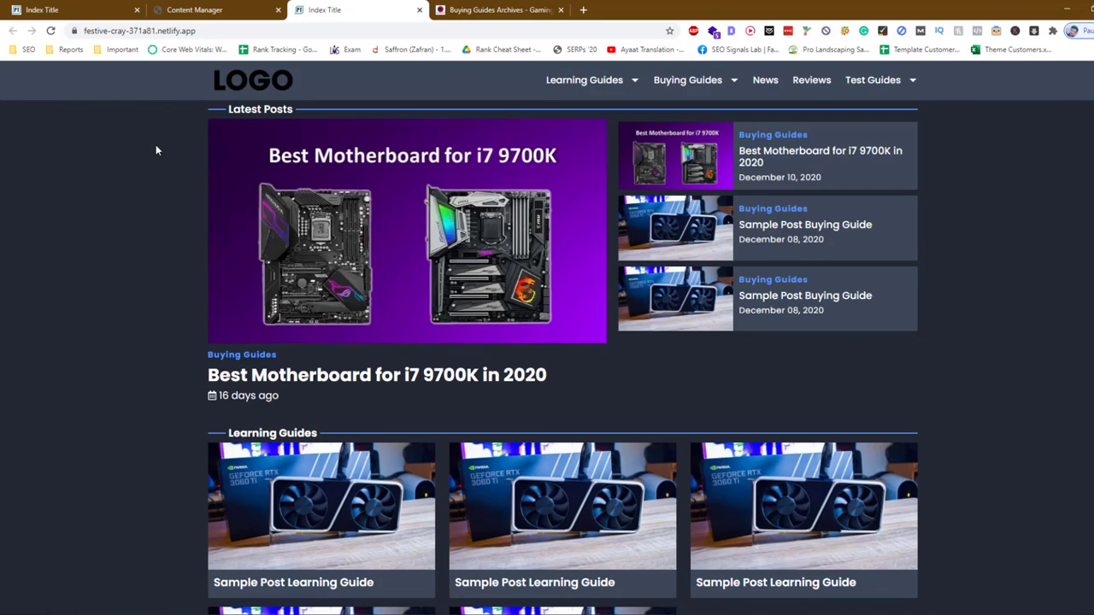